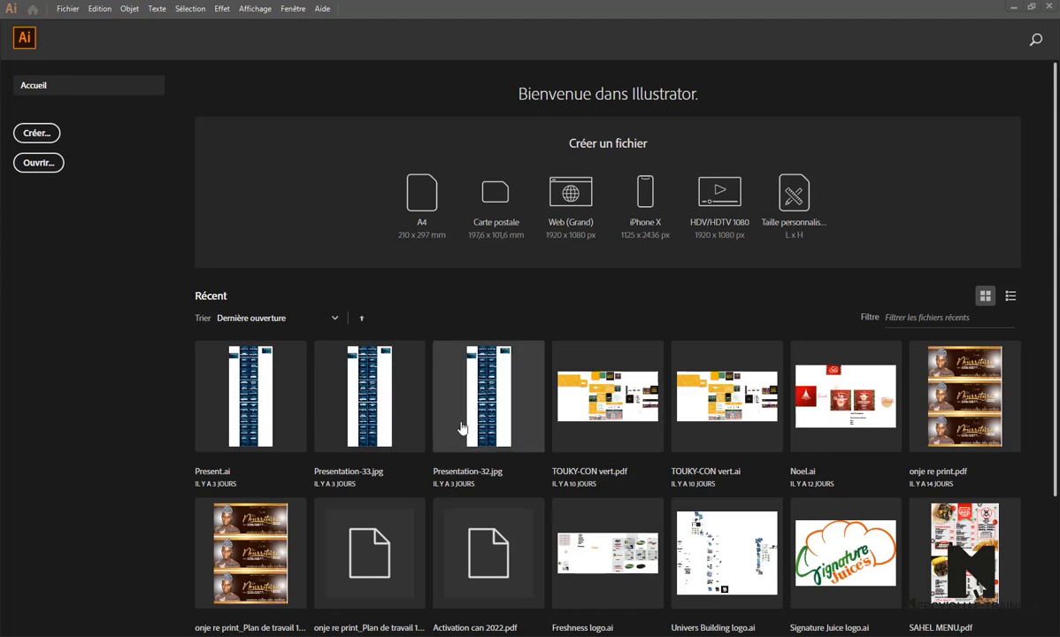
# - Switch to Chrome, search Google for freepik.com and open the Freepik home page
pyautogui.click(447, 636)
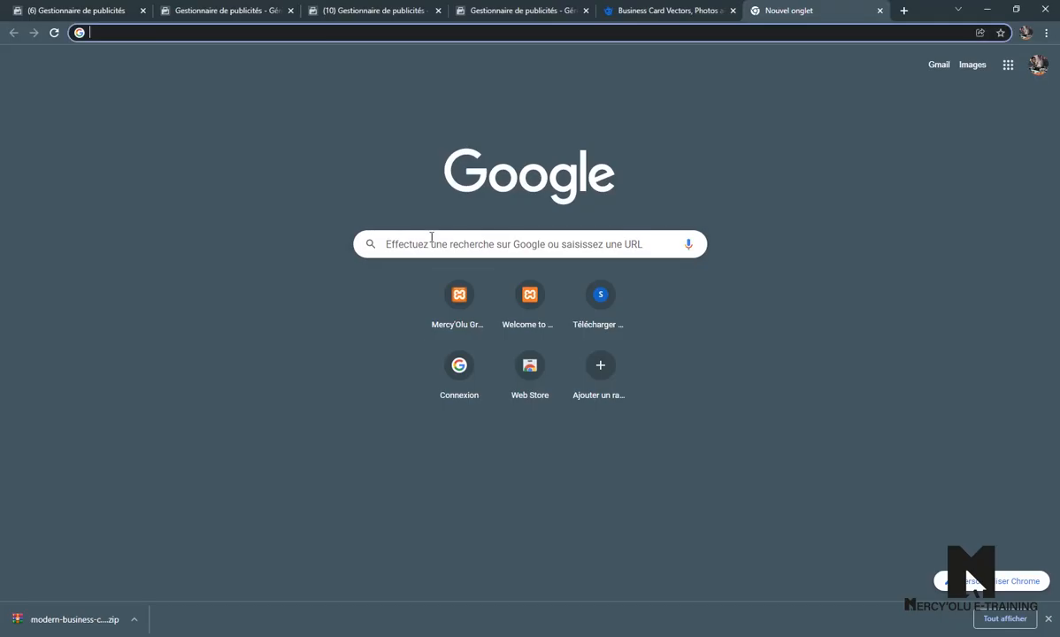
pyautogui.click(406, 247)
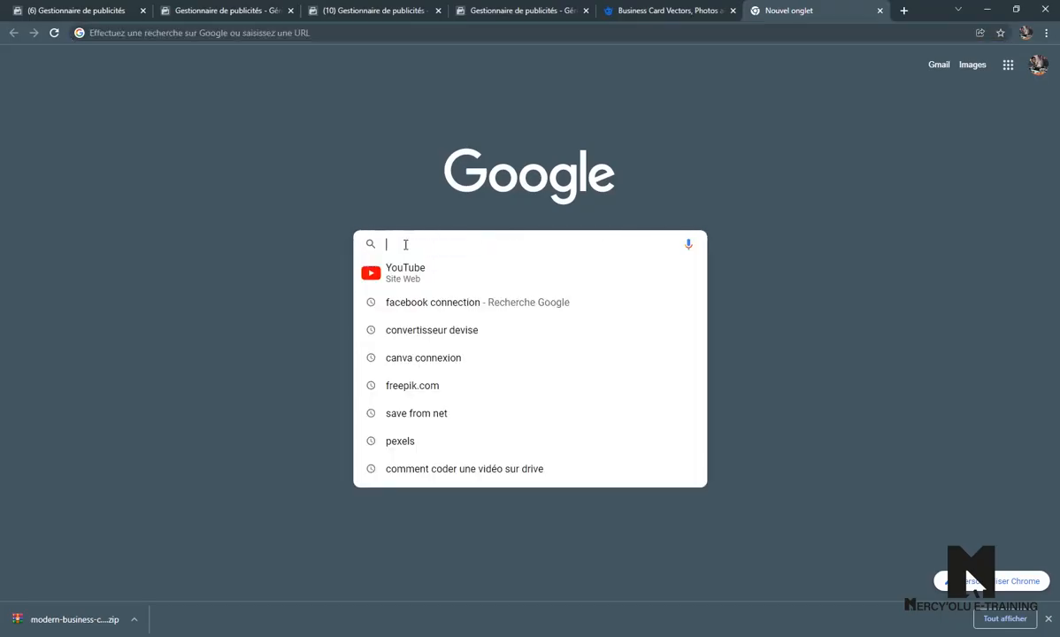
pyautogui.click(414, 387)
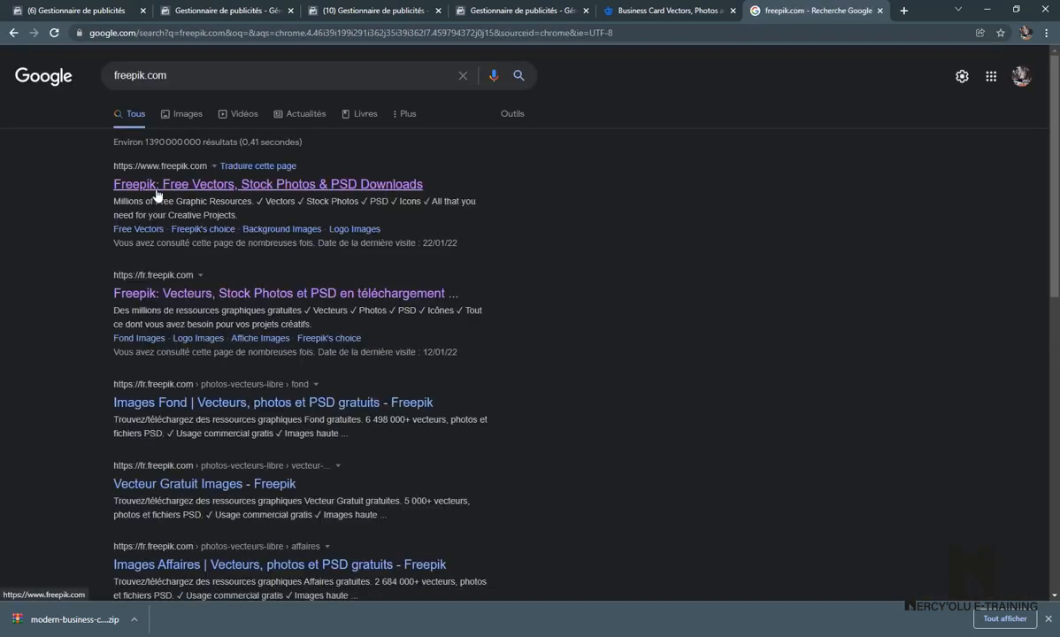
pyautogui.click(268, 186)
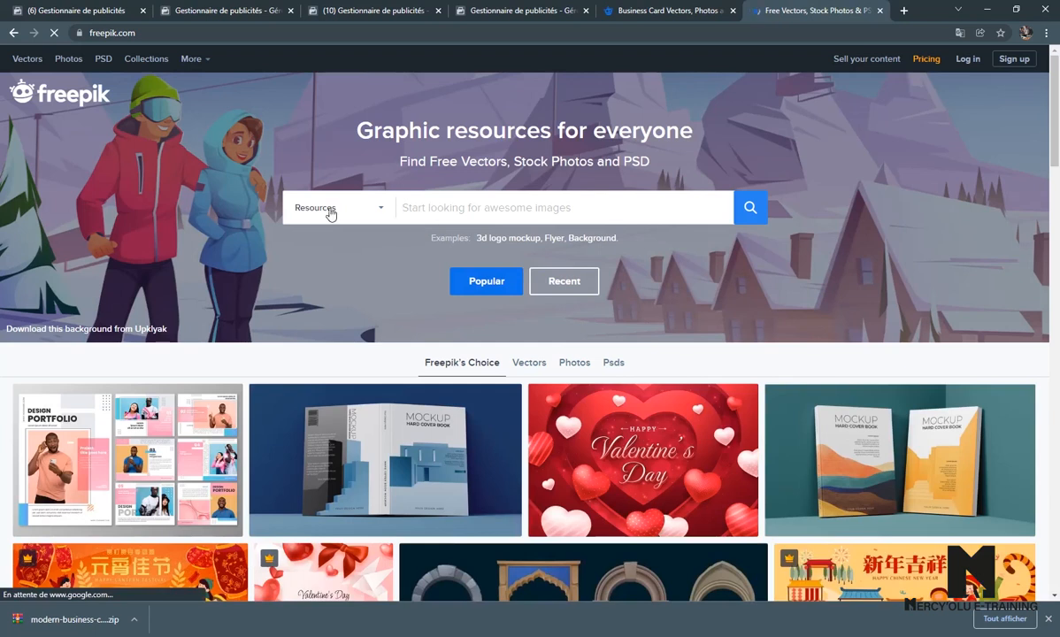
# - Dismiss the Google sign-in prompt and restrict the Freepik search to Vectors, keeping both free and premium resources included
pyautogui.click(379, 210)
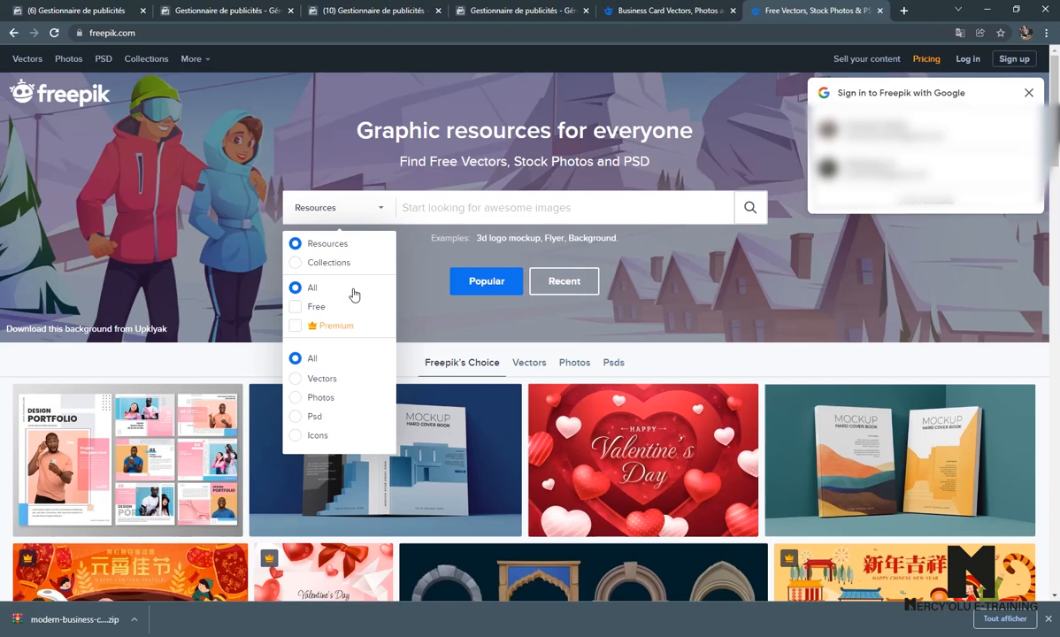
pyautogui.click(1029, 93)
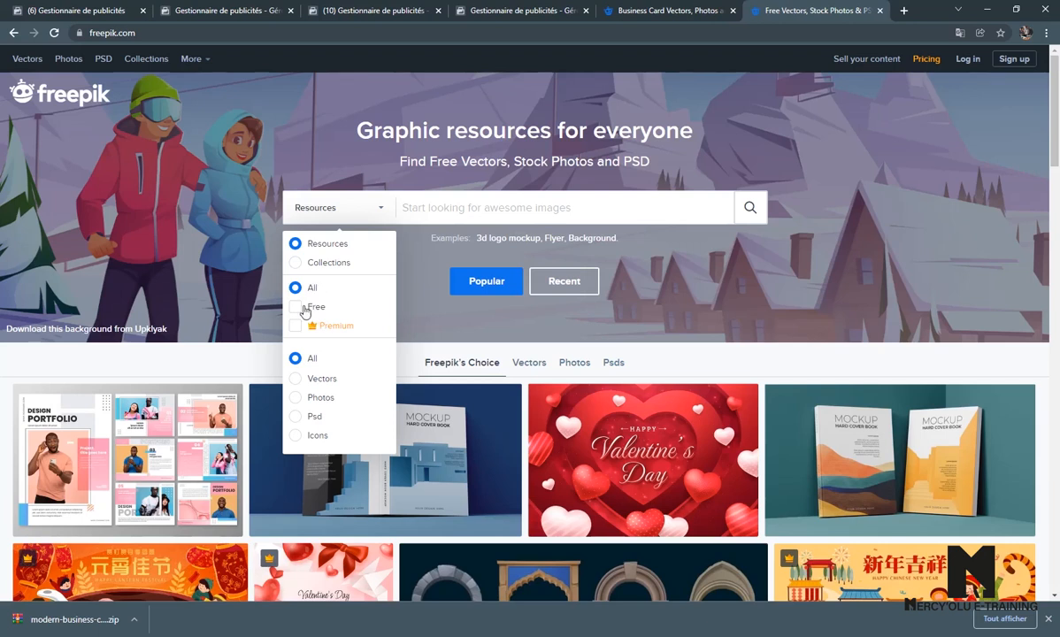
pyautogui.click(297, 309)
pyautogui.click(300, 289)
pyautogui.click(295, 379)
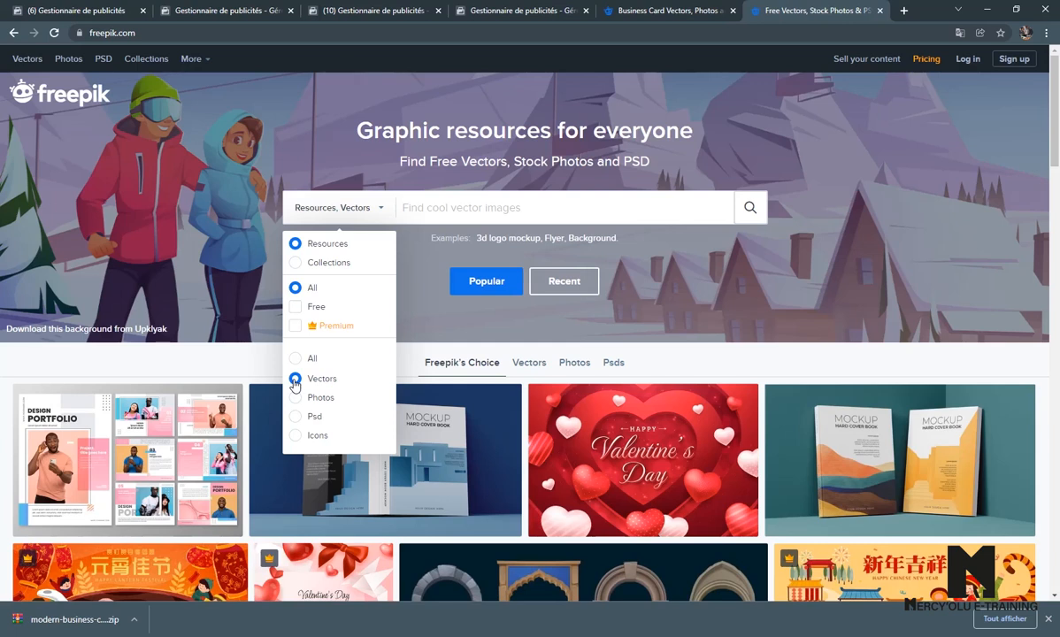
pyautogui.click(412, 206)
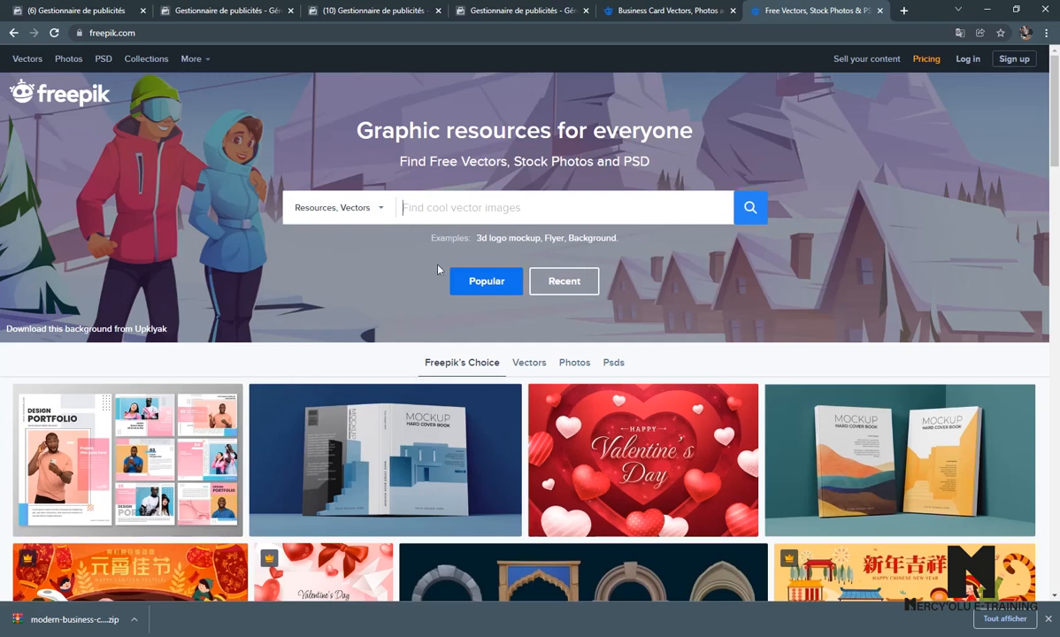
# - Browse the featured resources on the Freepik home page, comparing premium crown items with the free ones
pyautogui.scroll(-3, 483, 423)
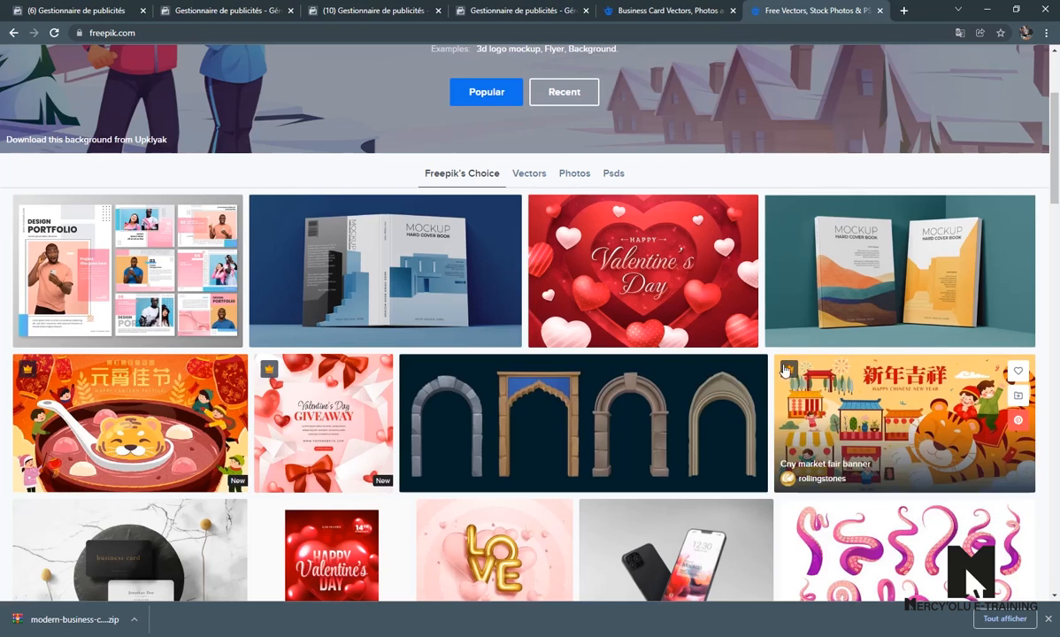
pyautogui.scroll(-1, 499, 584)
pyautogui.scroll(-1, 499, 584)
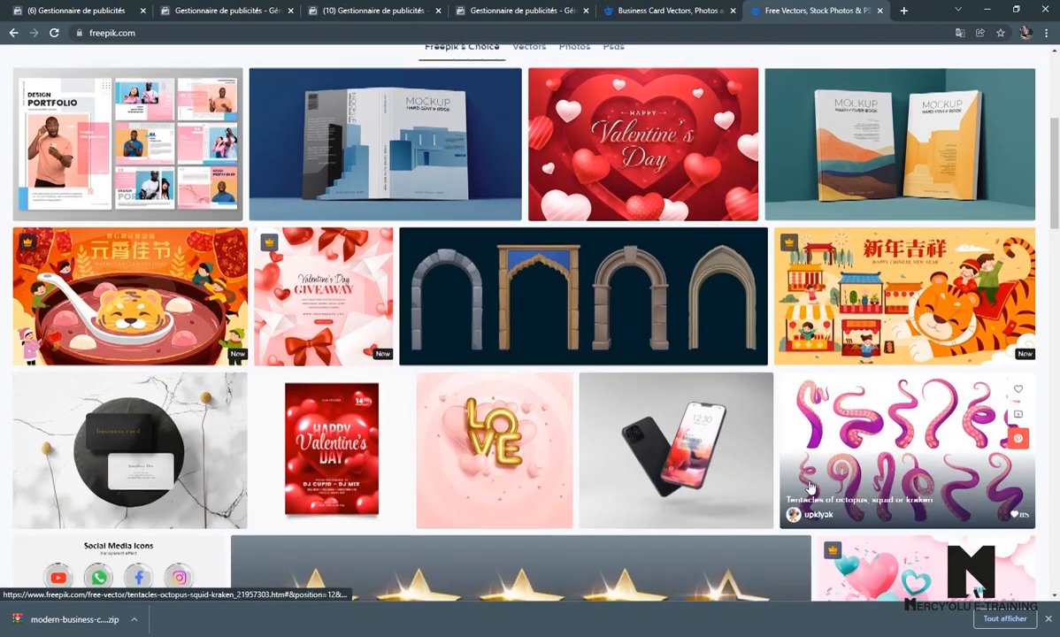
pyautogui.scroll(-1, 810, 487)
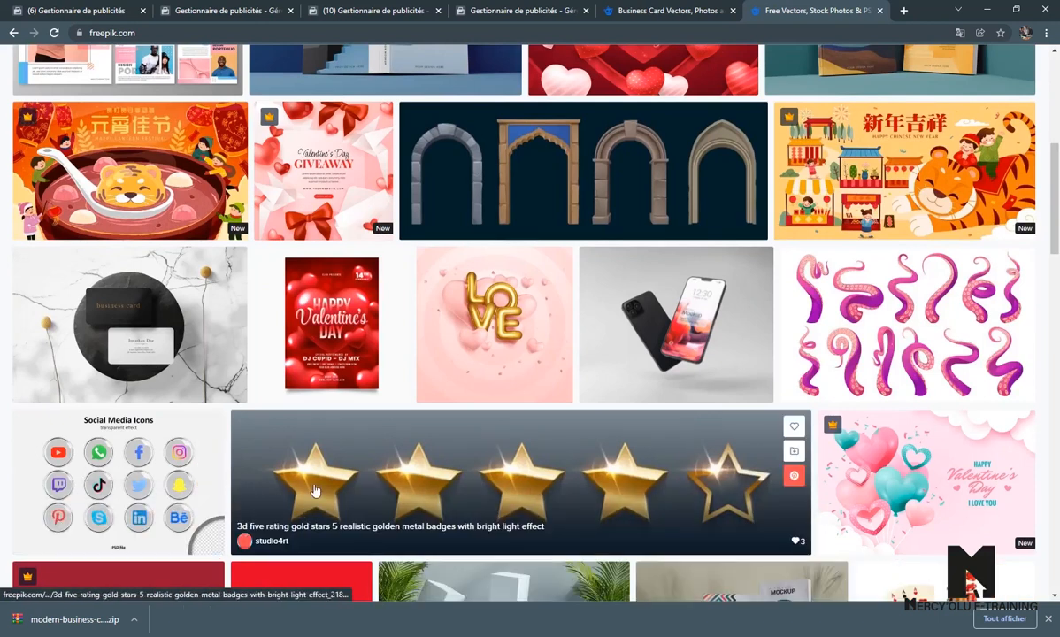
pyautogui.scroll(-2, 298, 501)
pyautogui.scroll(1, 502, 474)
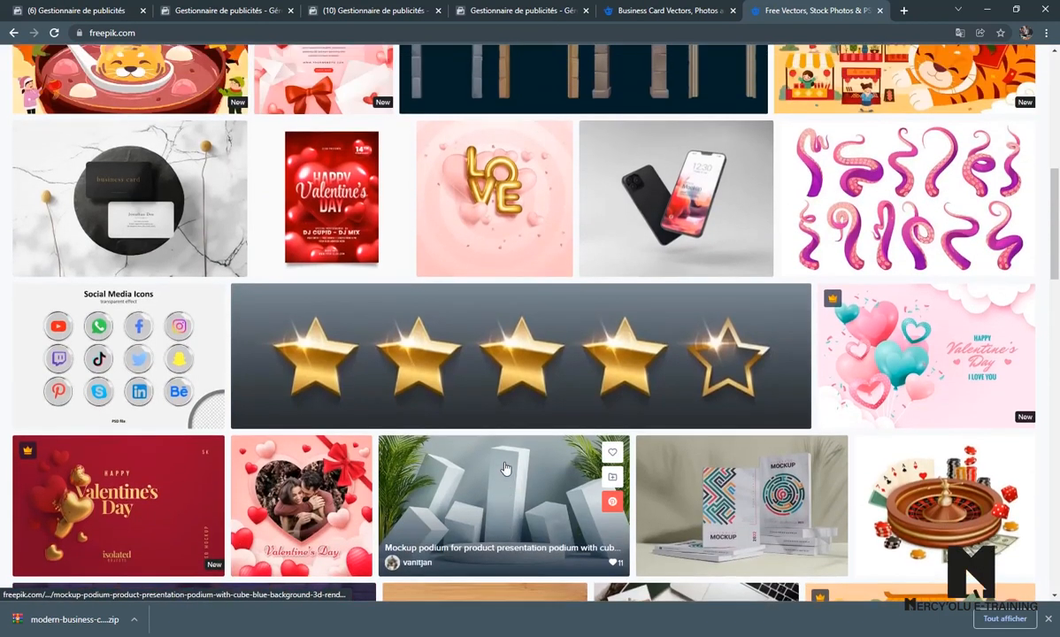
pyautogui.scroll(5, 505, 468)
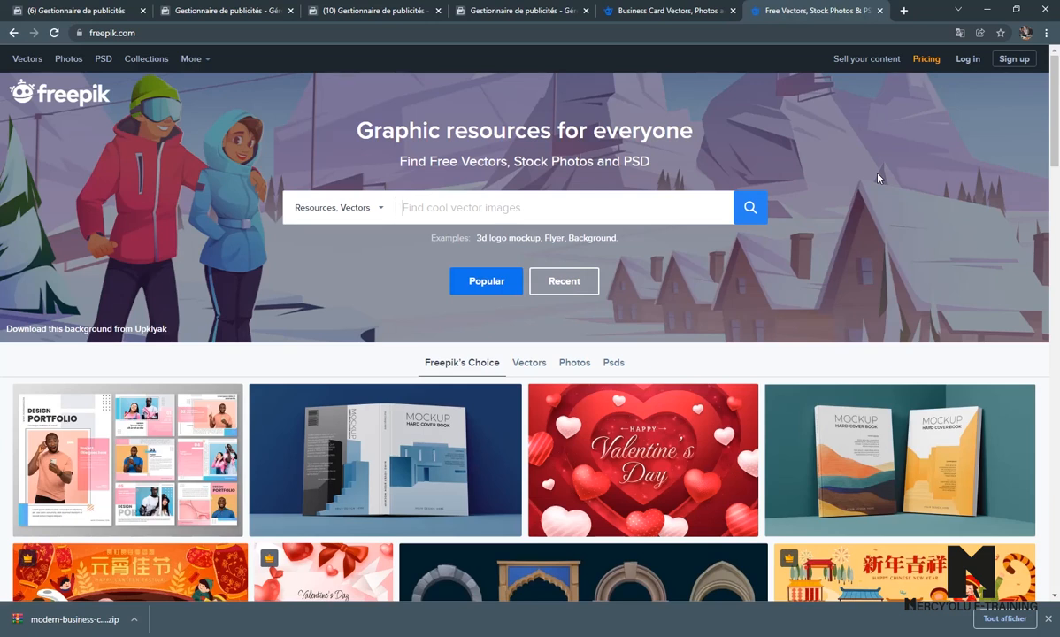
# - Search Freepik vectors for business card
pyautogui.click(424, 207)
pyautogui.write('B')
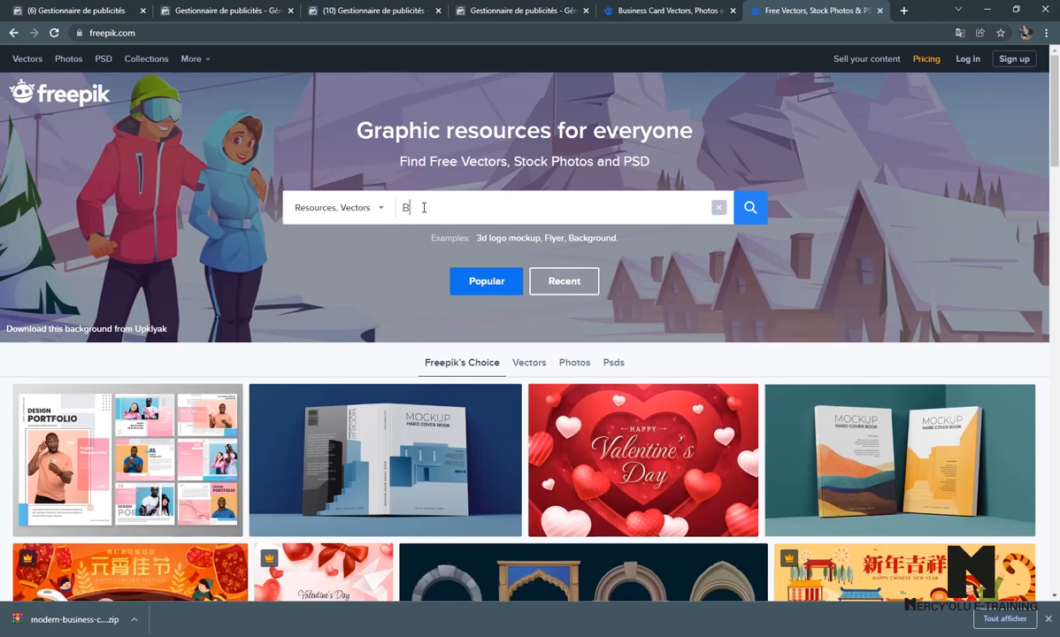
pyautogui.write('usi')
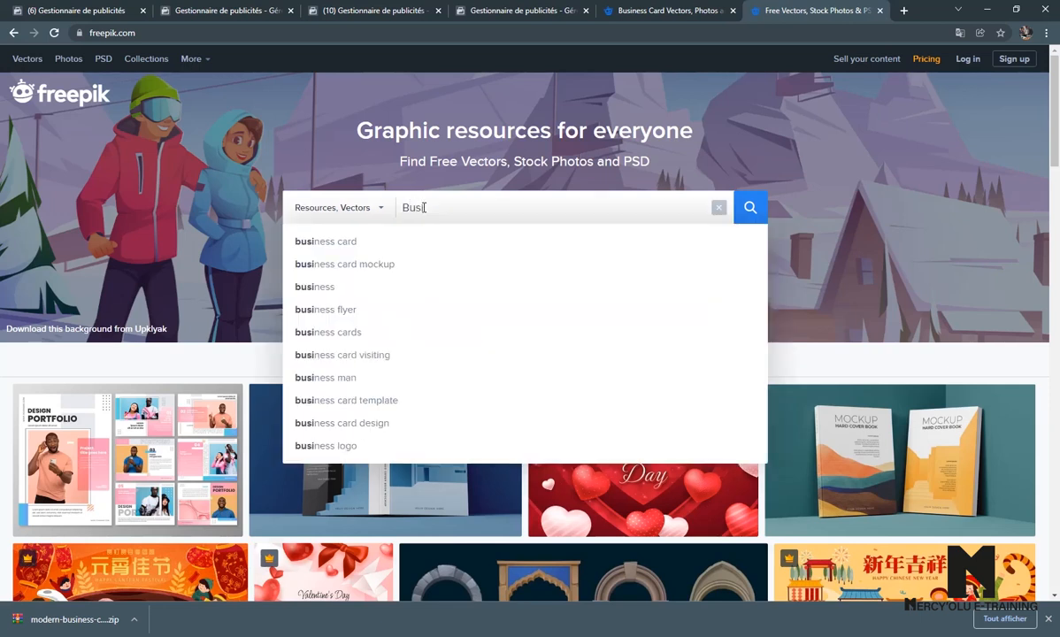
pyautogui.write('ness')
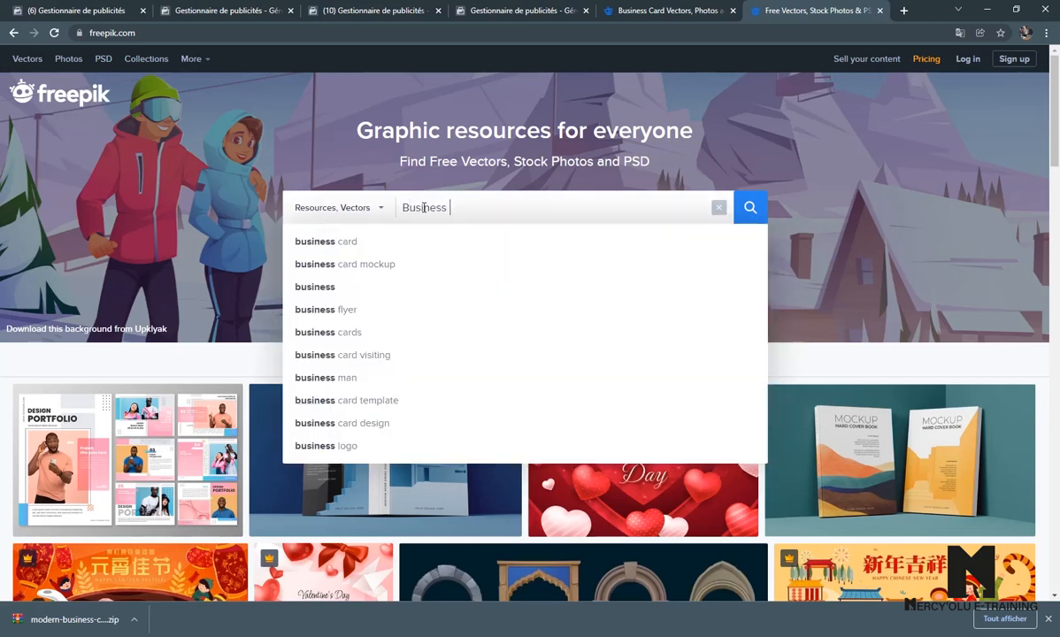
pyautogui.write(' card')
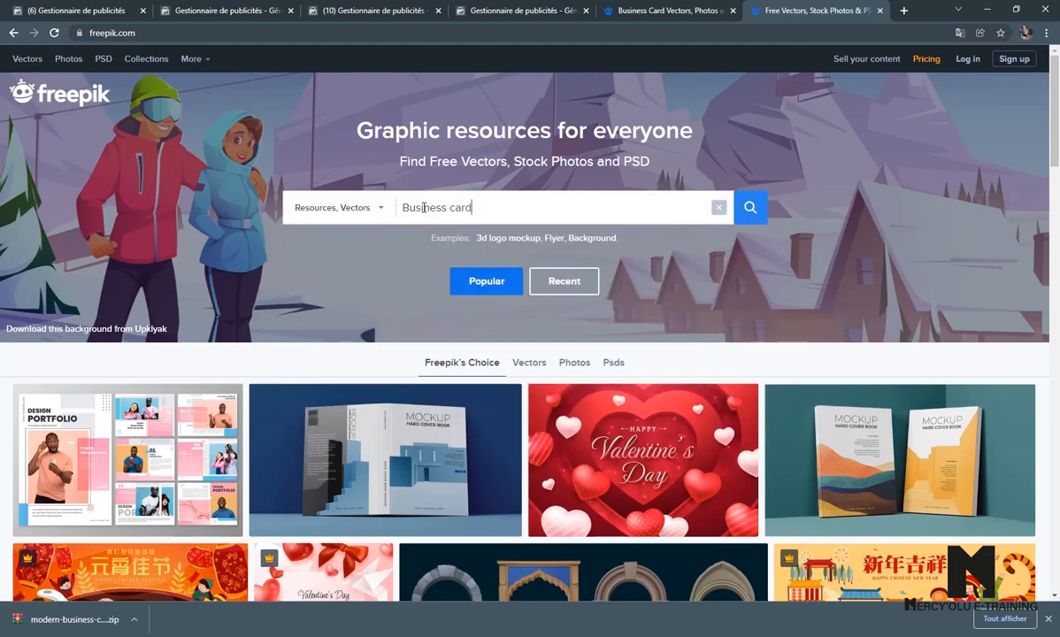
pyautogui.click(366, 244)
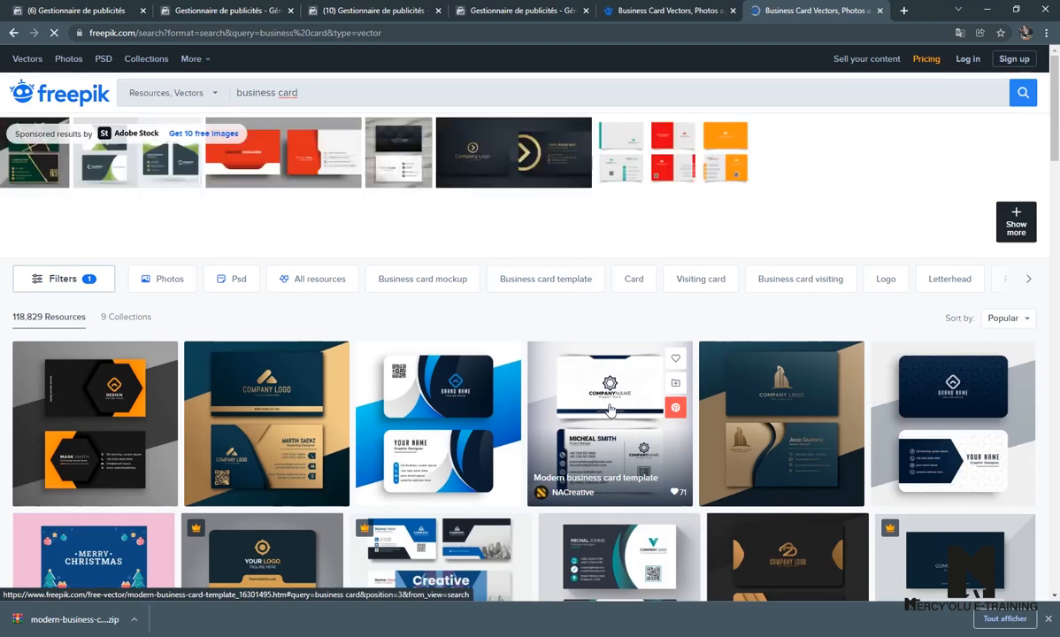
# - Open the "Modern business card template" vector by NACreative and start its free download
pyautogui.click(608, 403)
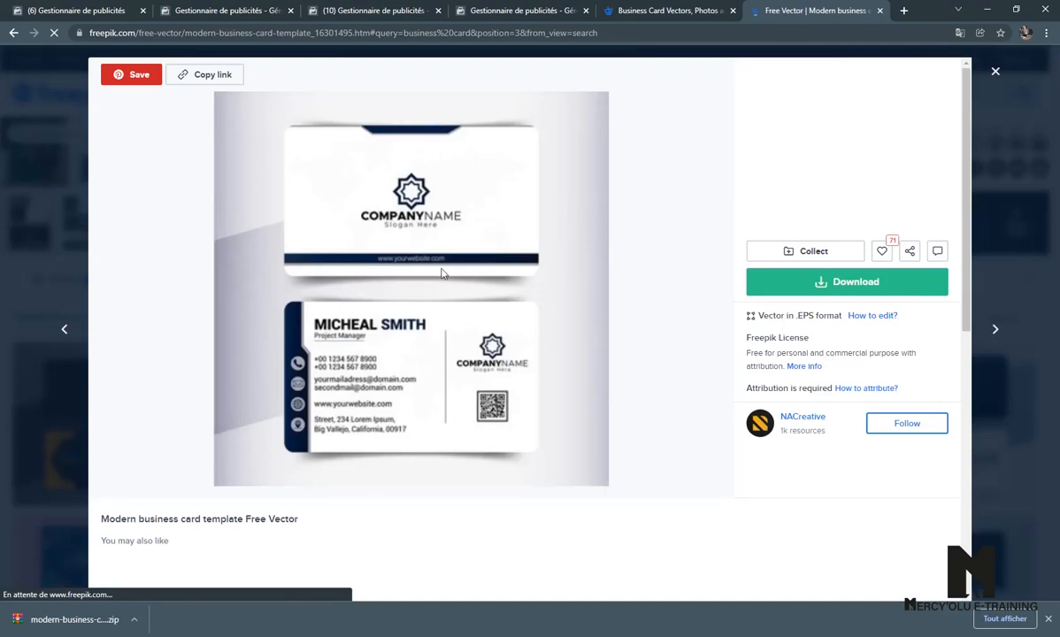
pyautogui.click(863, 290)
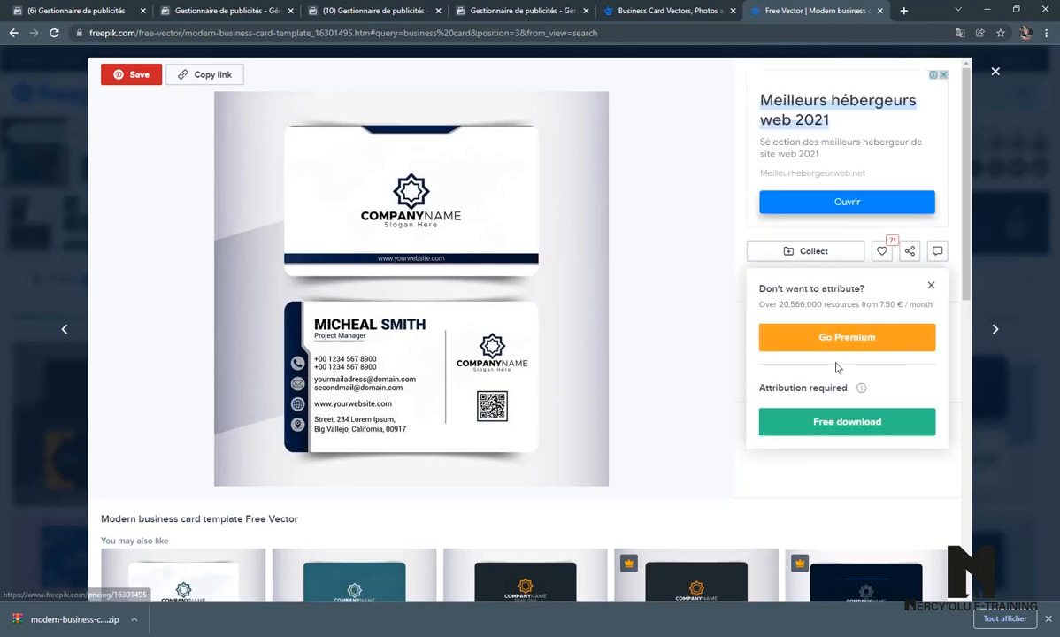
pyautogui.click(855, 426)
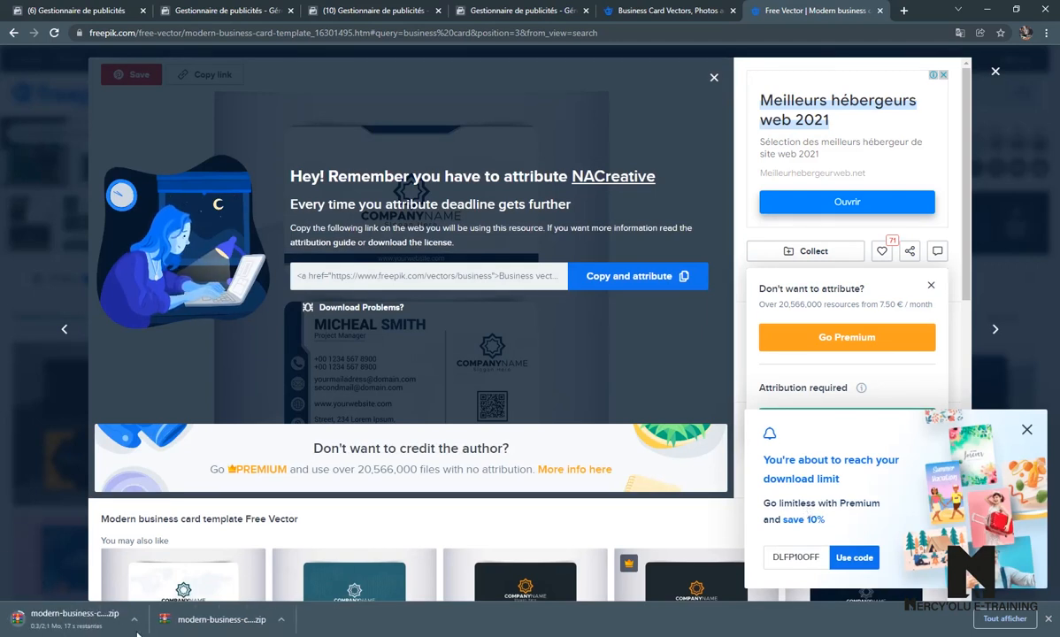
# - Cancel the duplicate template download and open the existing modern-business-card-template archive from the Téléchargements folder in WinRAR
pyautogui.click(134, 620)
pyautogui.click(177, 596)
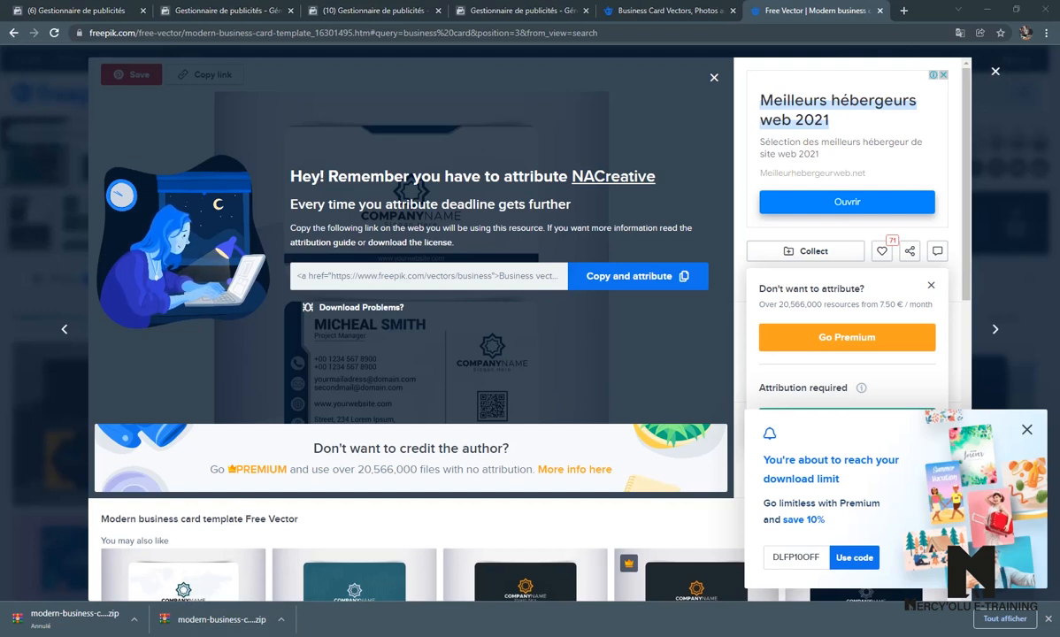
pyautogui.moveTo(354, 633)
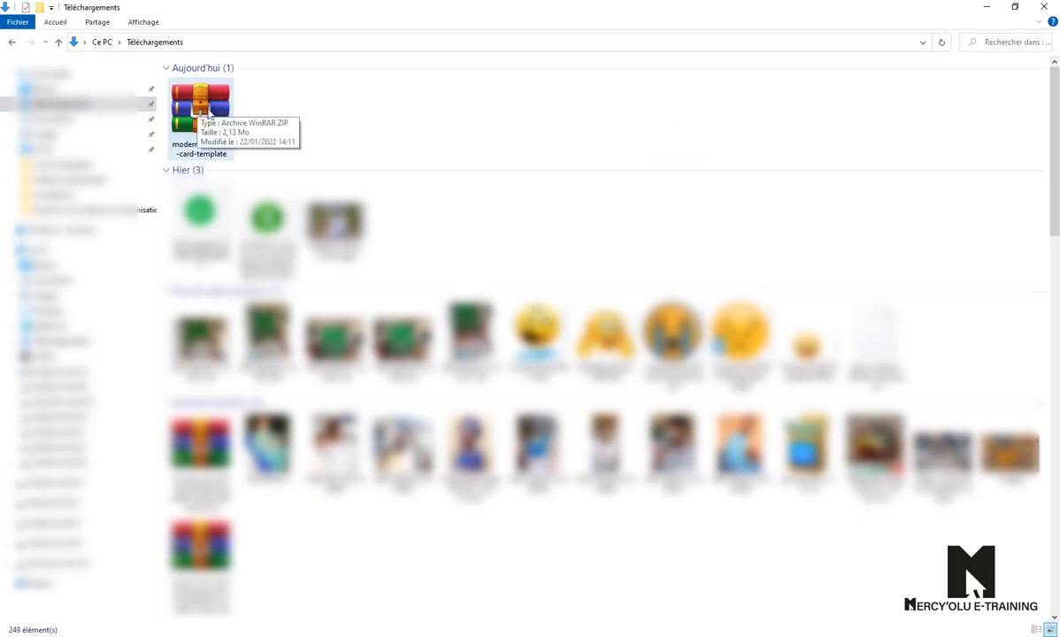
pyautogui.click(200, 108)
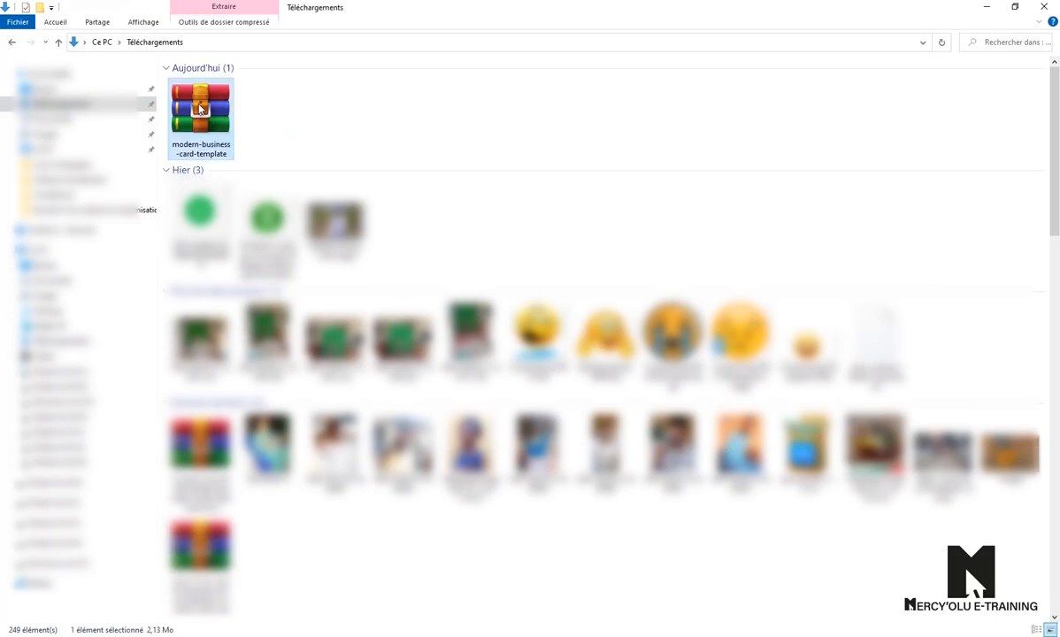
pyautogui.doubleClick(200, 108)
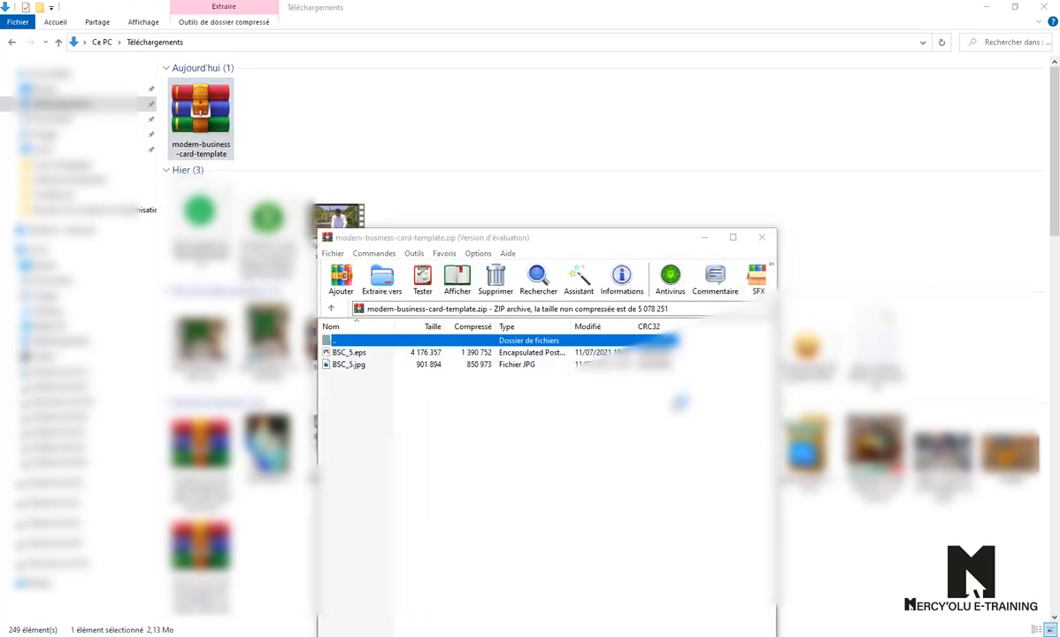
pyautogui.click(766, 116)
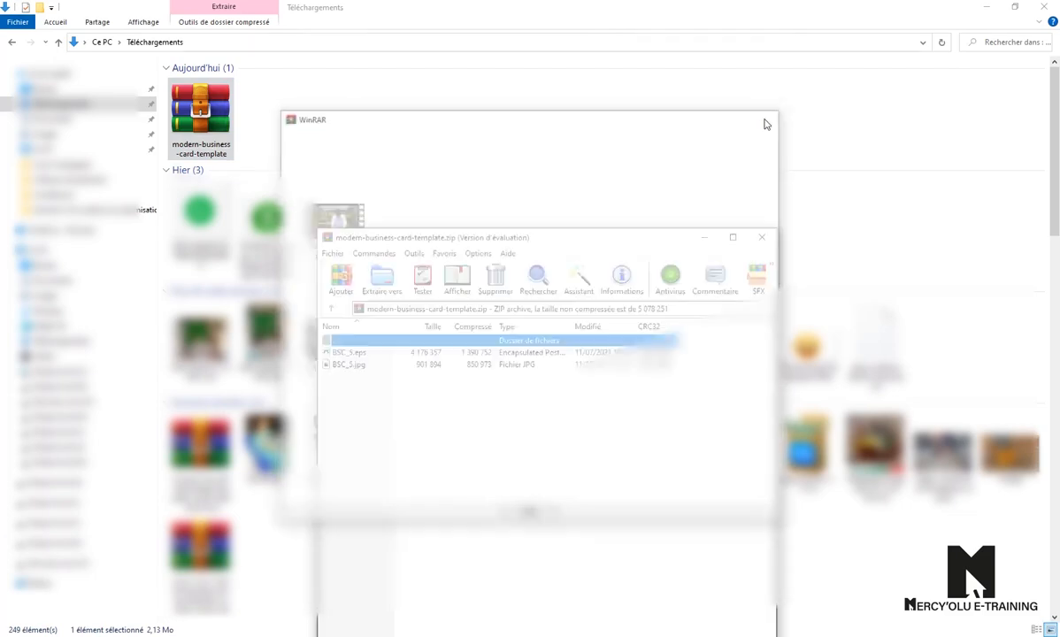
pyautogui.moveTo(610, 245); pyautogui.dragTo(606, 169)
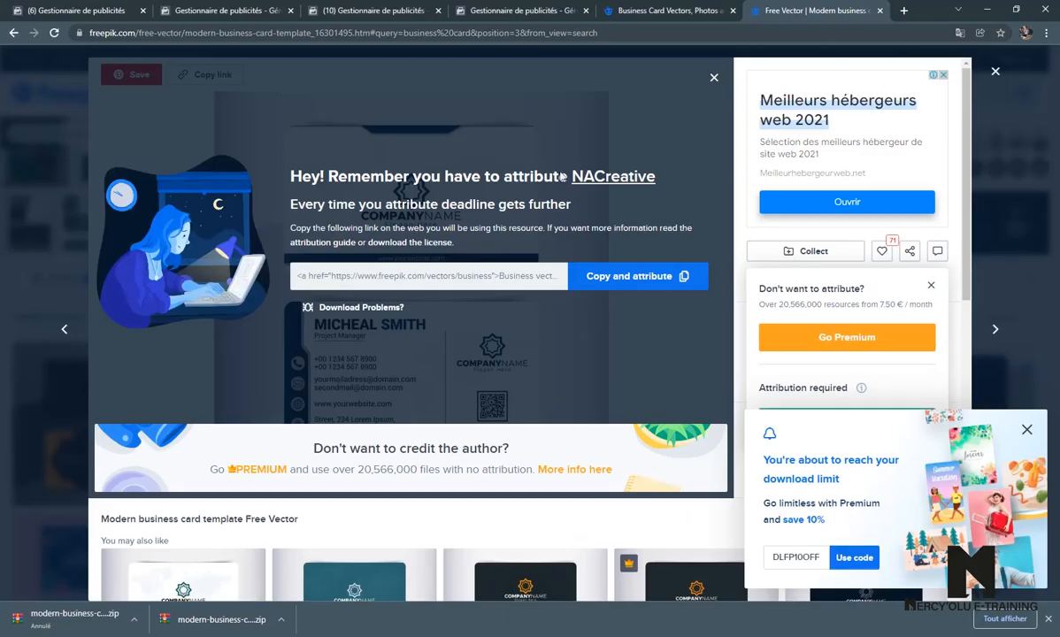
# - Open BSC_5.eps from the archive in Adobe Illustrator 2019, making it the default application for .eps files
pyautogui.click(715, 80)
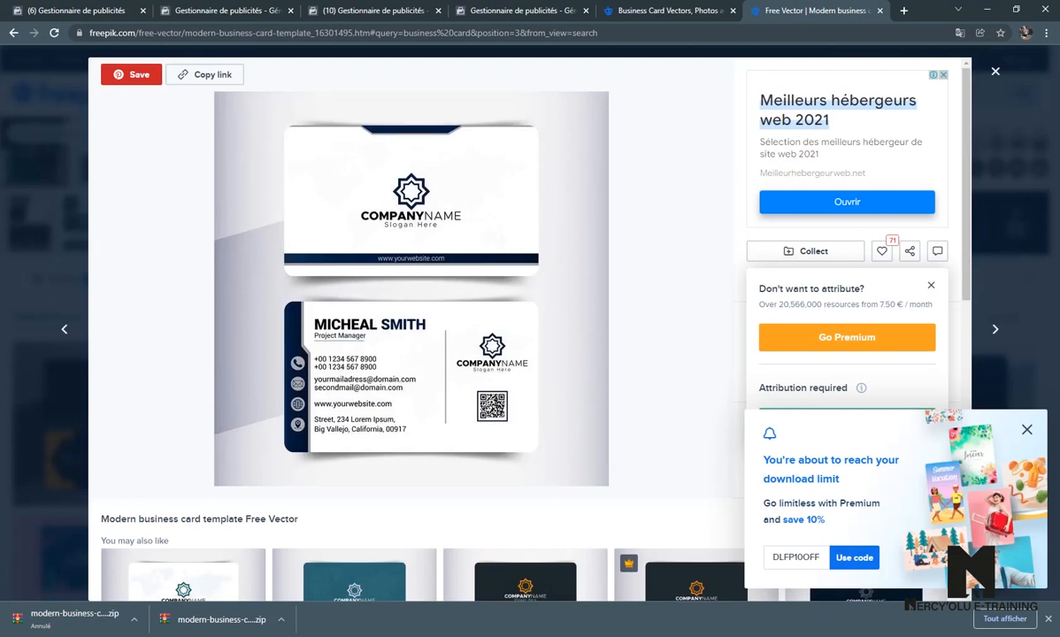
pyautogui.click(206, 580)
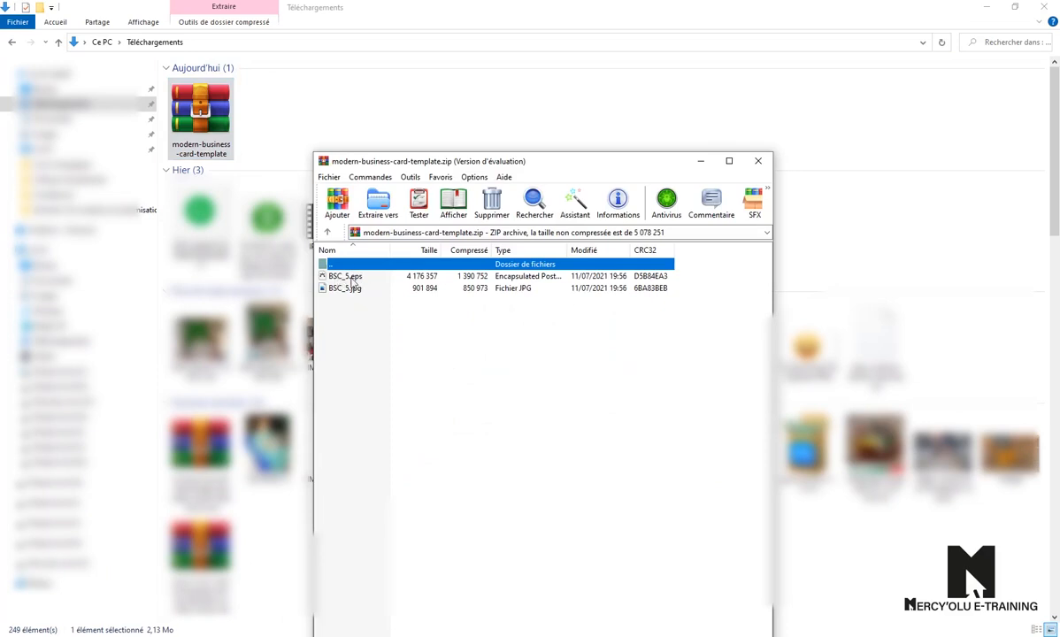
pyautogui.click(353, 277)
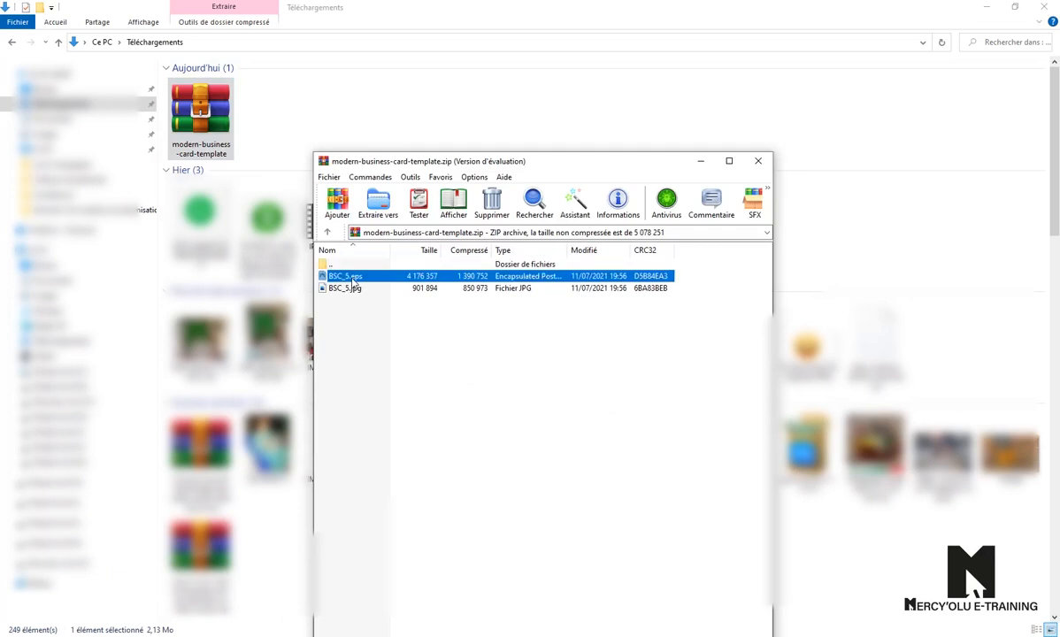
pyautogui.doubleClick(353, 281)
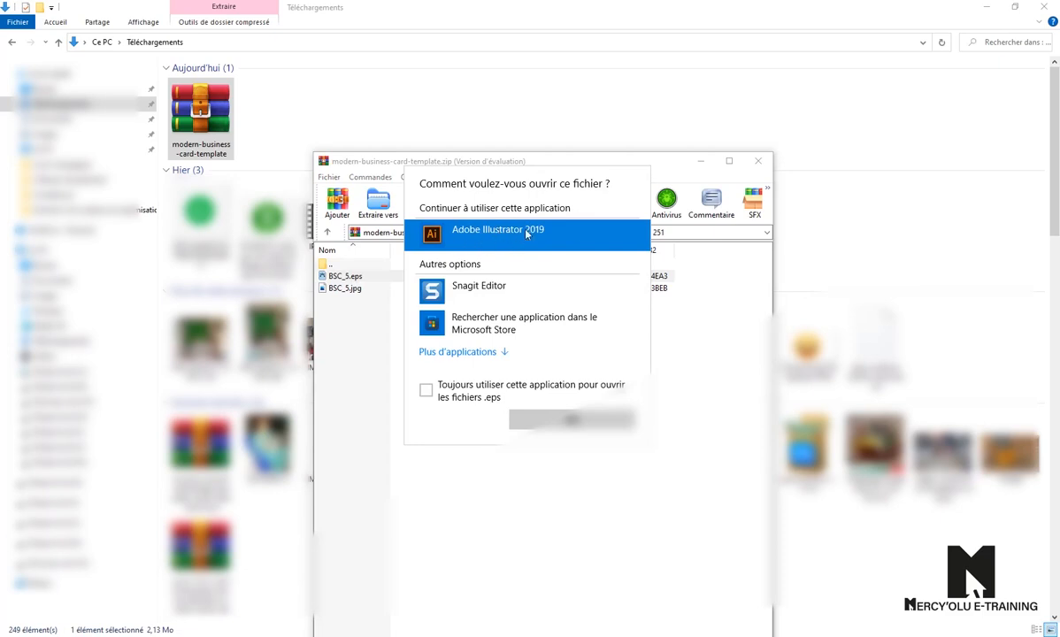
pyautogui.click(426, 391)
pyautogui.click(536, 418)
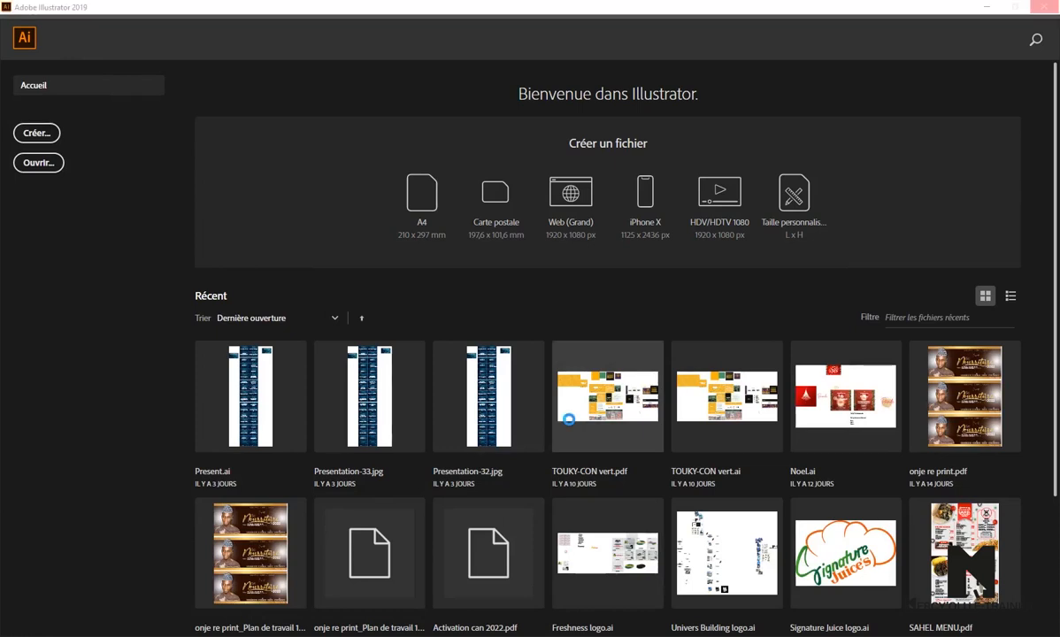
pyautogui.click(569, 426)
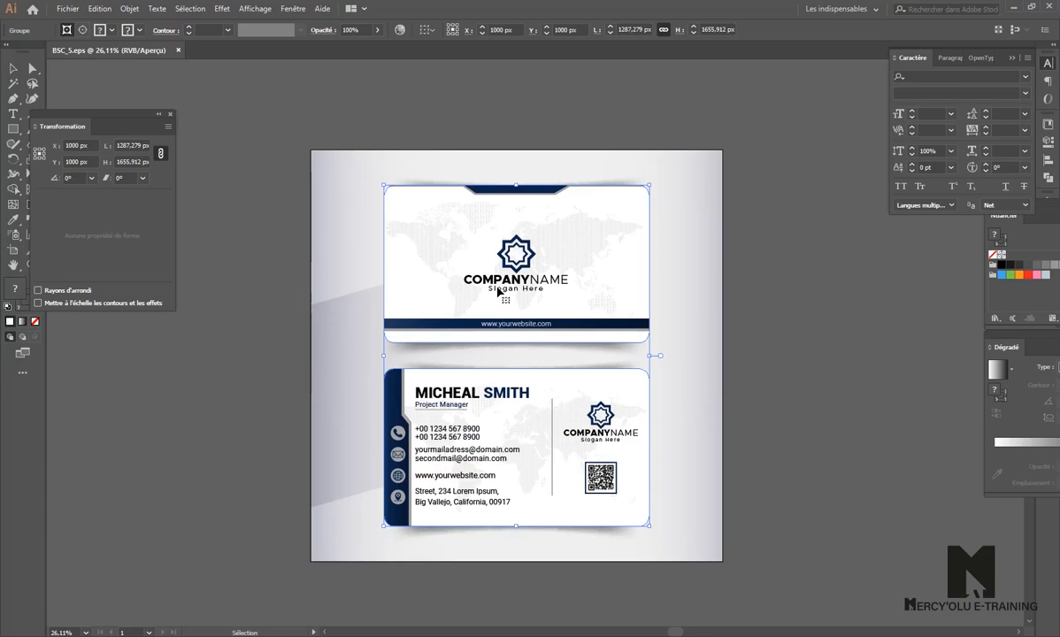
# - Save the document in Illustrator (*.AI) format as "Formation C. Visite" in the Téléchargements folder, accepting the default Illustrator CC options
pyautogui.moveTo(547, 300); pyautogui.dragTo(451, 279)
pyautogui.moveTo(351, 209); pyautogui.dragTo(397, 230)
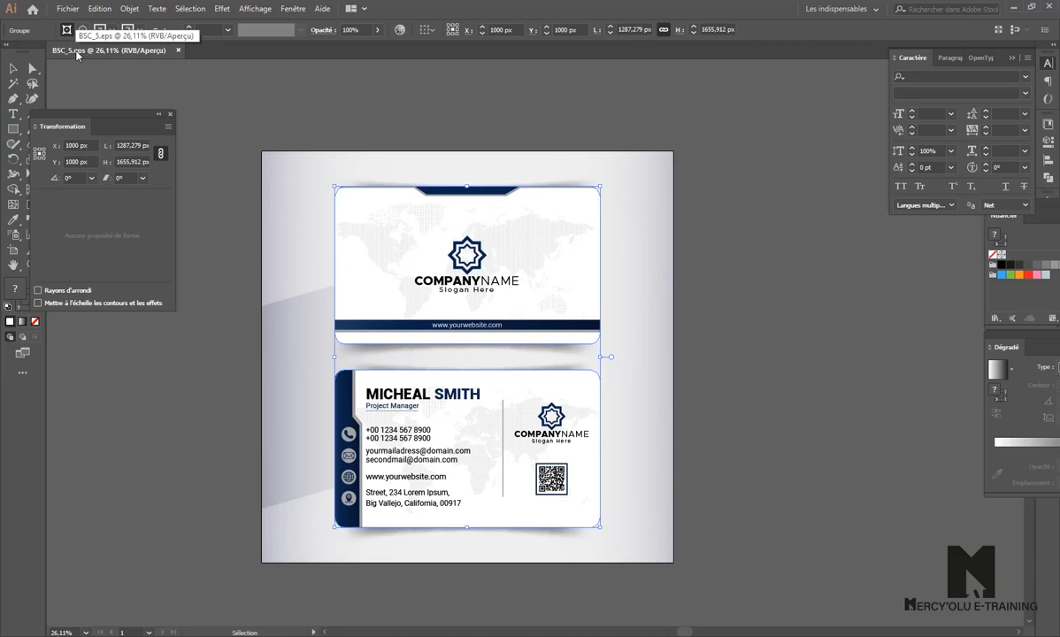
pyautogui.click(68, 9)
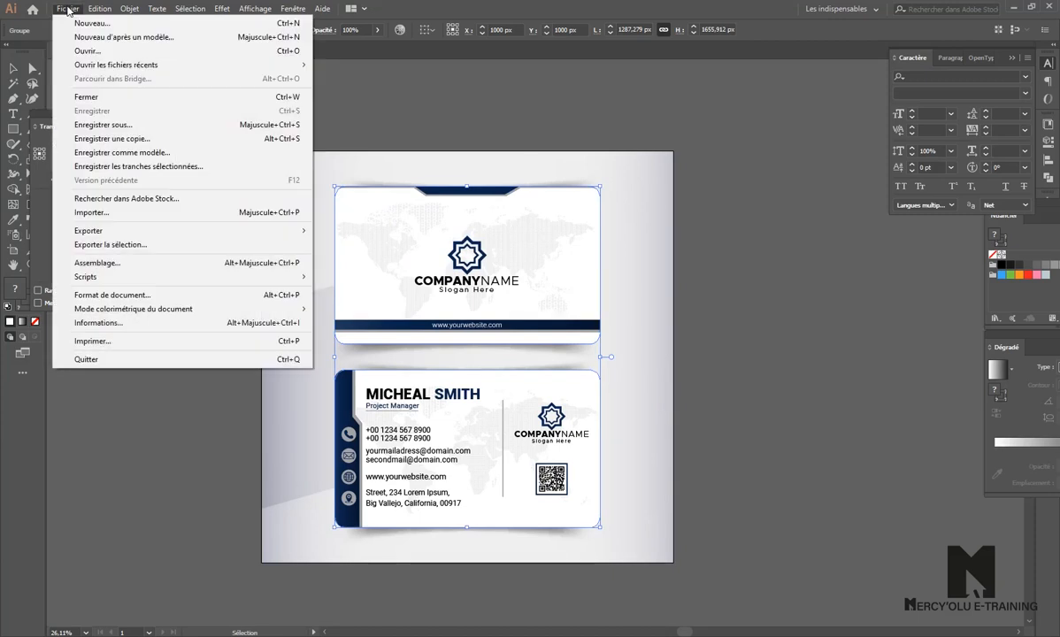
pyautogui.click(106, 125)
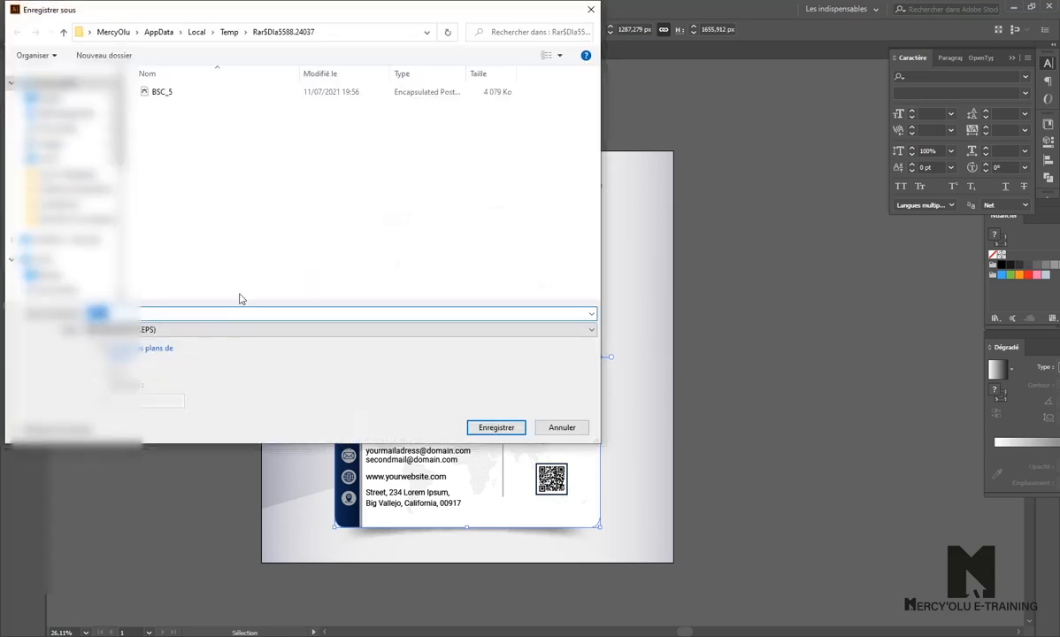
pyautogui.click(201, 332)
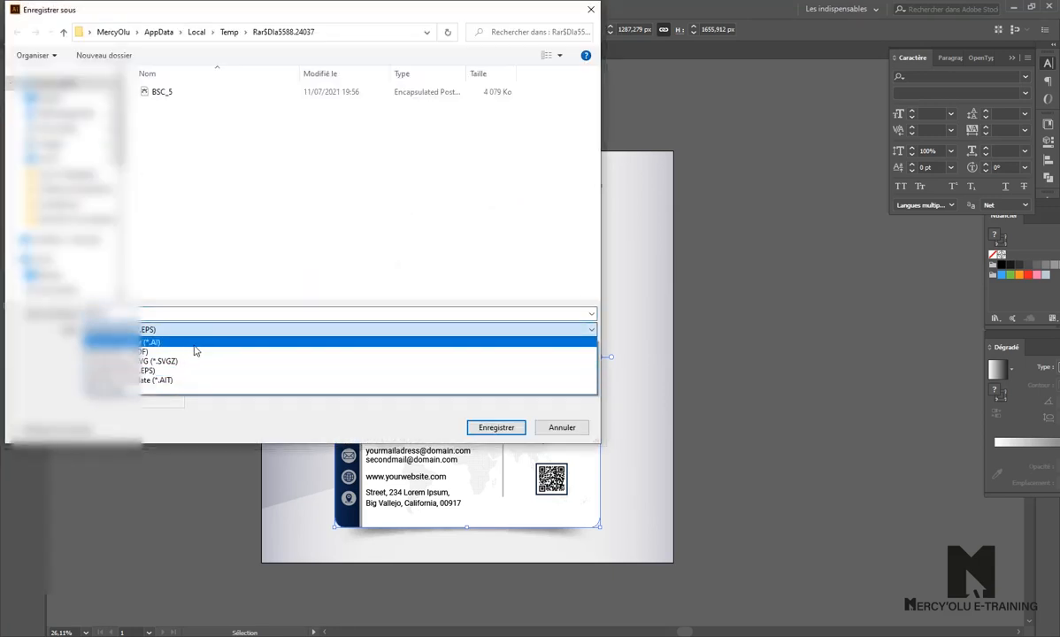
pyautogui.click(186, 344)
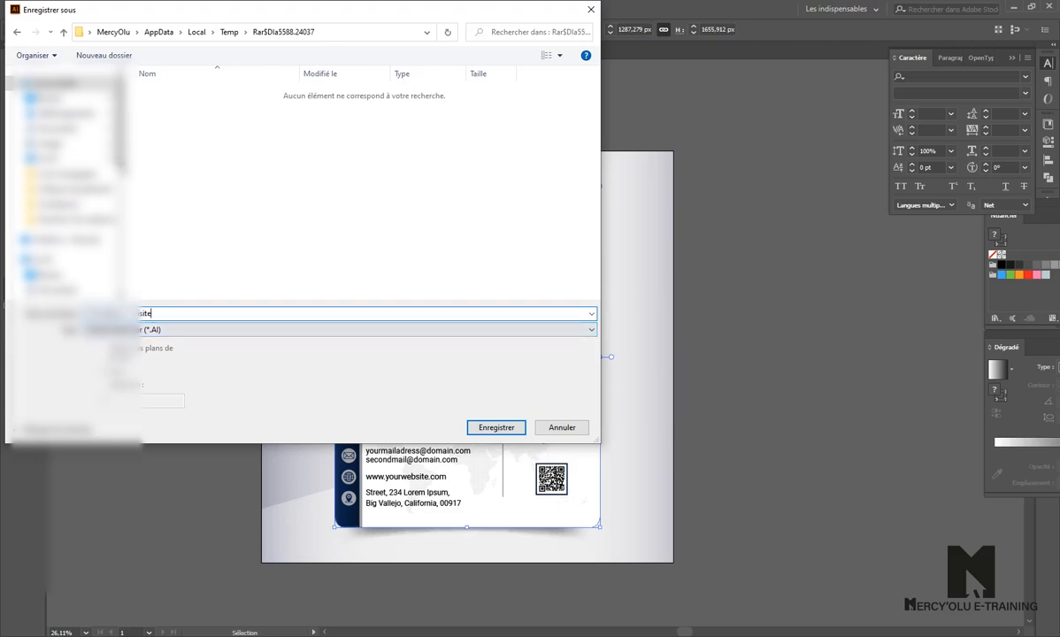
pyautogui.moveTo(118, 145)
pyautogui.mouseDown()
pyautogui.moveTo(118, 161)
pyautogui.moveTo(115, 130)
pyautogui.mouseUp()
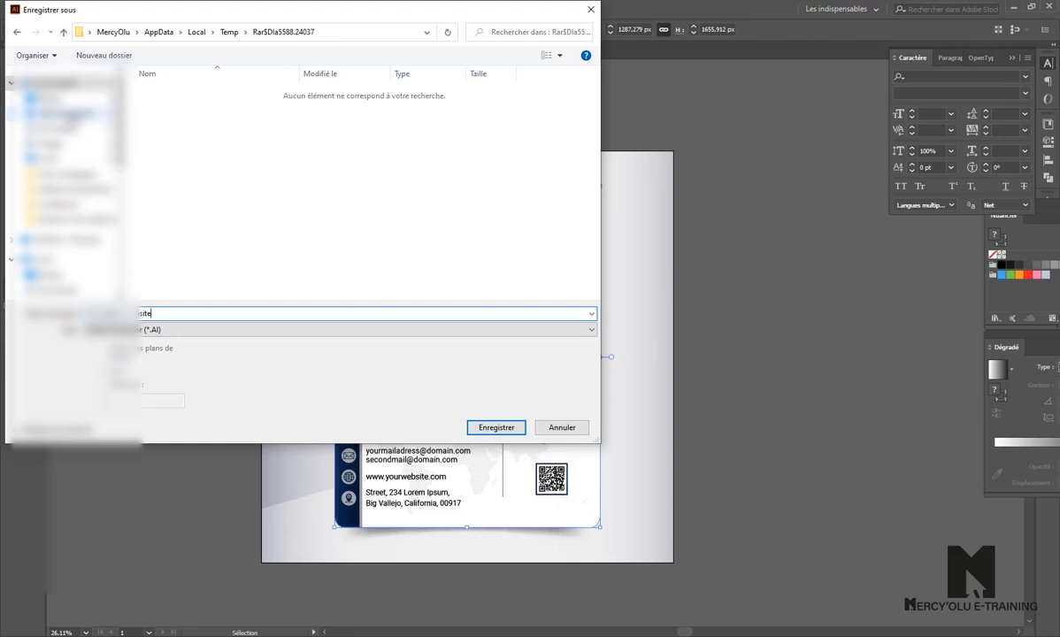
pyautogui.click(62, 114)
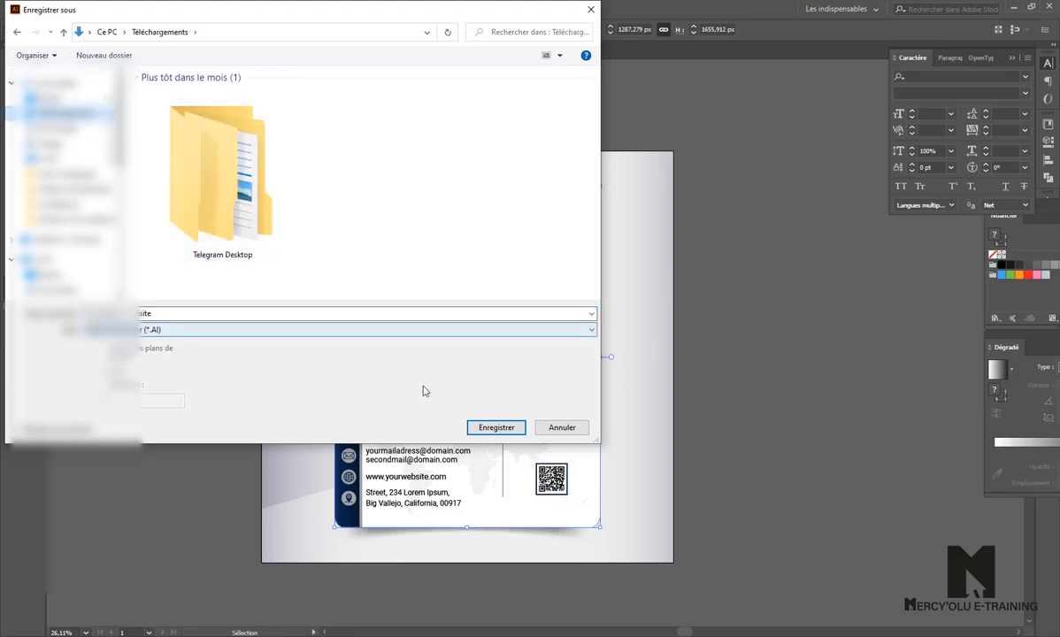
pyautogui.click(485, 427)
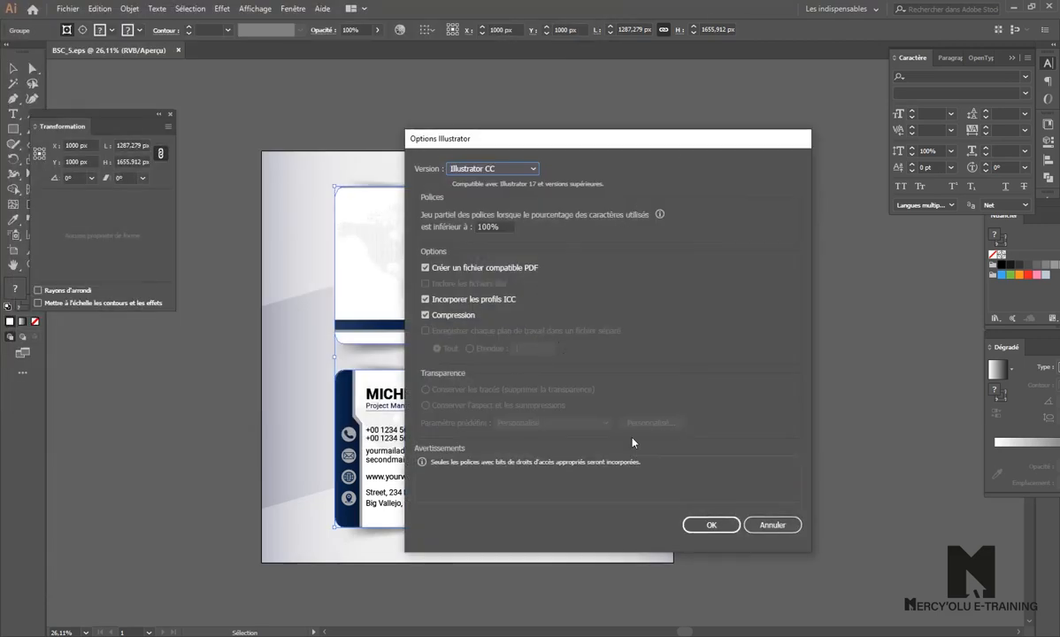
pyautogui.click(708, 525)
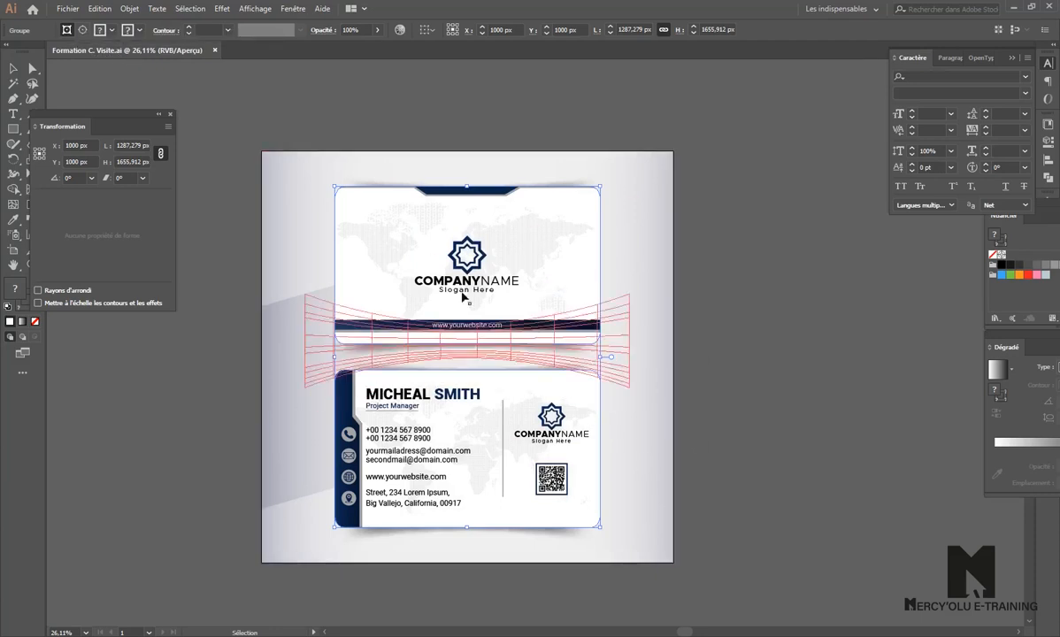
# - Move the grouped business cards off the background artboard to about X 3071 px, Y 982 px and deselect them
pyautogui.moveTo(445, 288); pyautogui.dragTo(809, 290)
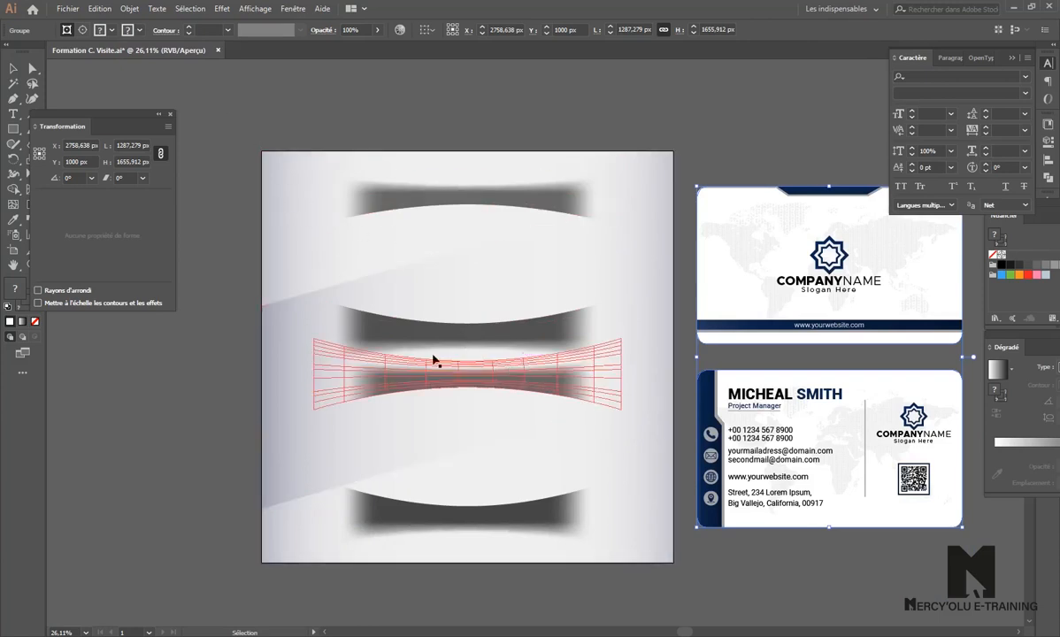
pyautogui.press('space')
pyautogui.moveTo(612, 327); pyautogui.dragTo(397, 282)
pyautogui.moveTo(578, 324); pyautogui.dragTo(650, 320)
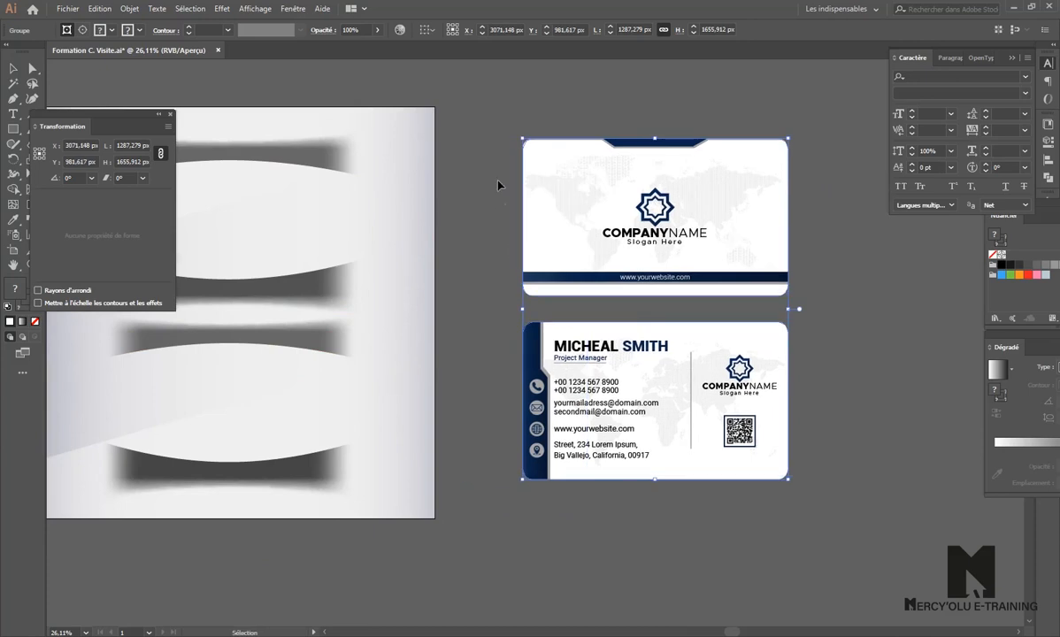
pyautogui.click(473, 174)
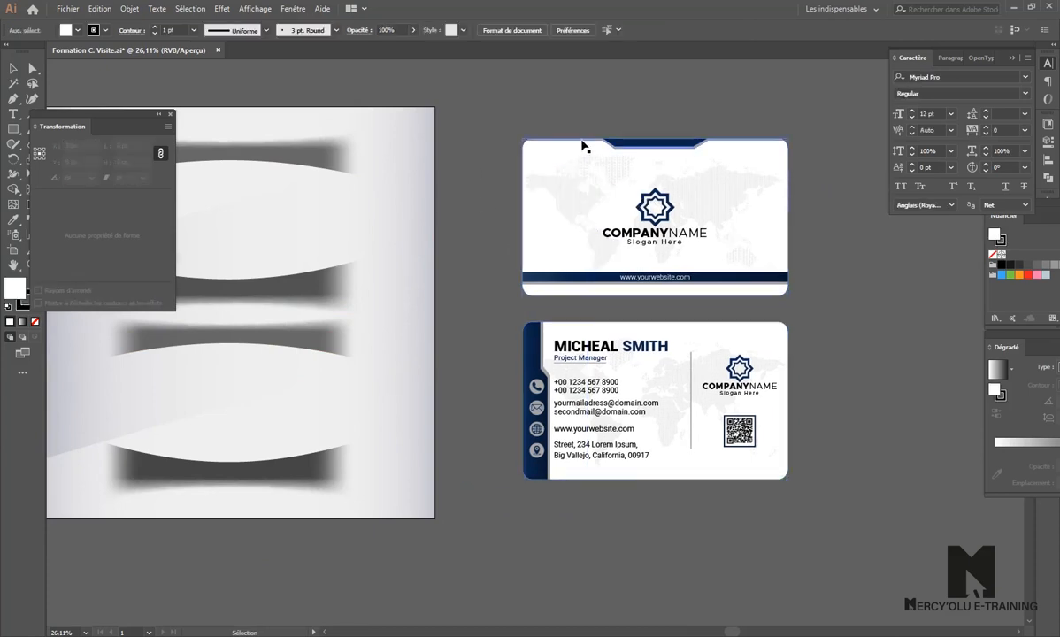
# - Draw a new artboard of about 1296 × 763 px around the front card with the company logo
pyautogui.click(13, 249)
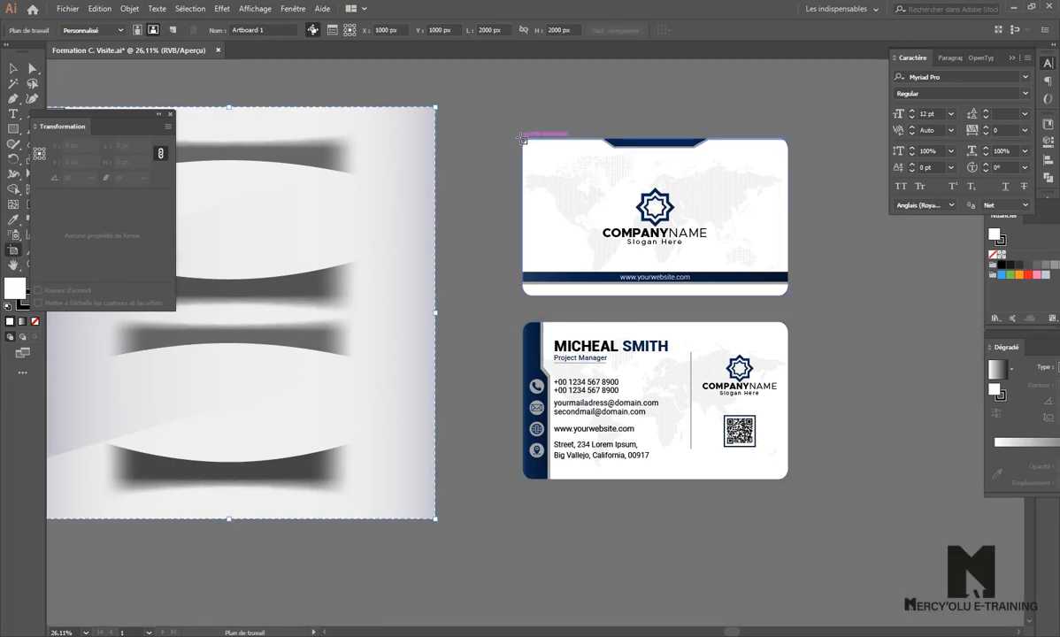
pyautogui.moveTo(523, 139); pyautogui.dragTo(790, 296)
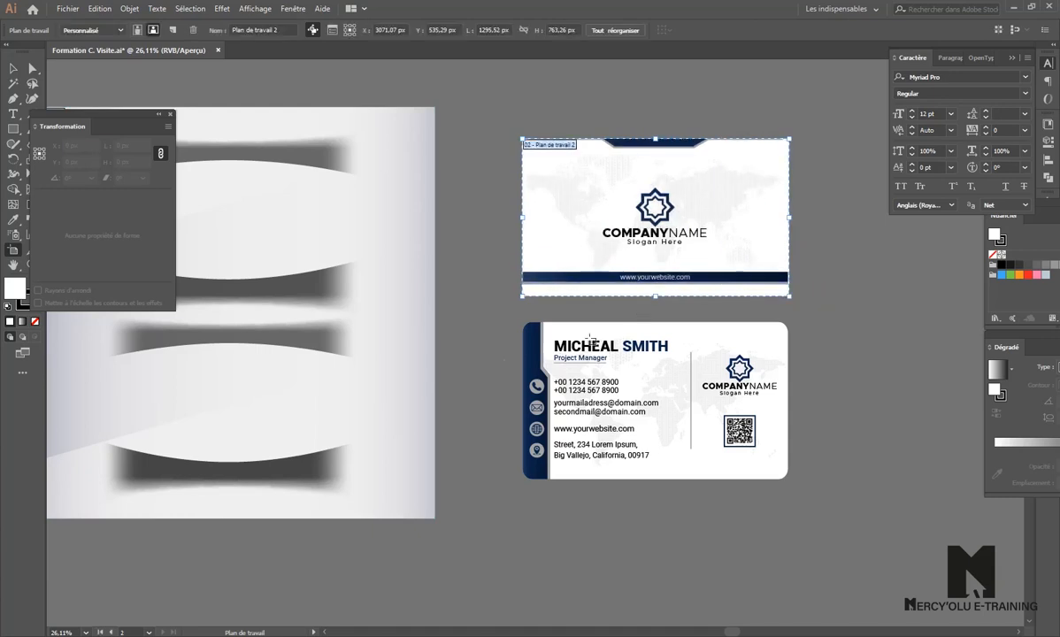
pyautogui.click(13, 68)
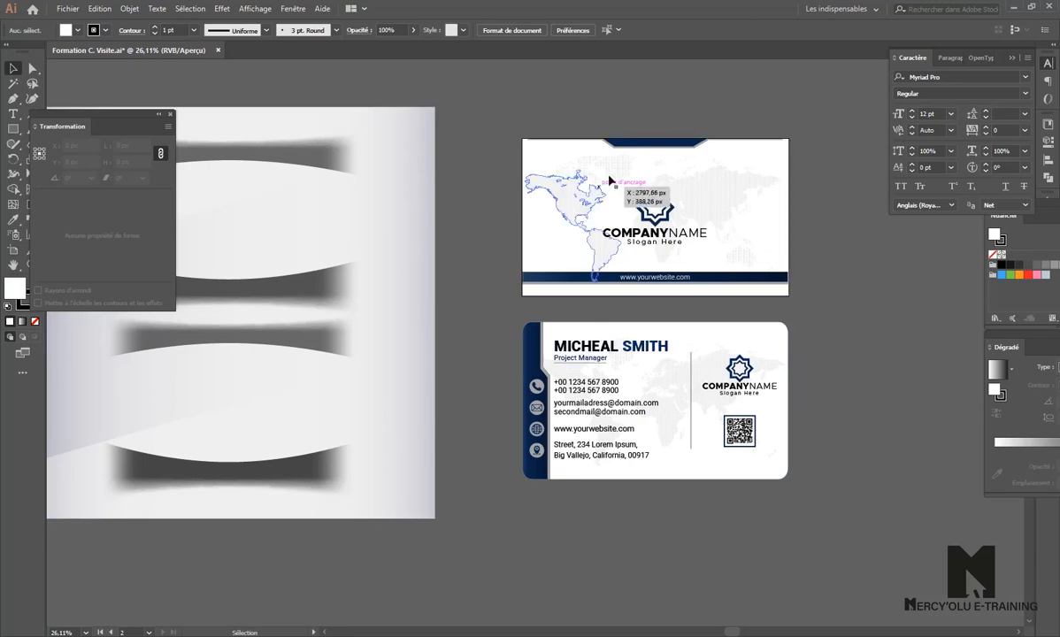
# - Ungroup the two business cards so the front and back are separate objects, and clear the selection
pyautogui.click(640, 361)
pyautogui.rightClick(656, 369)
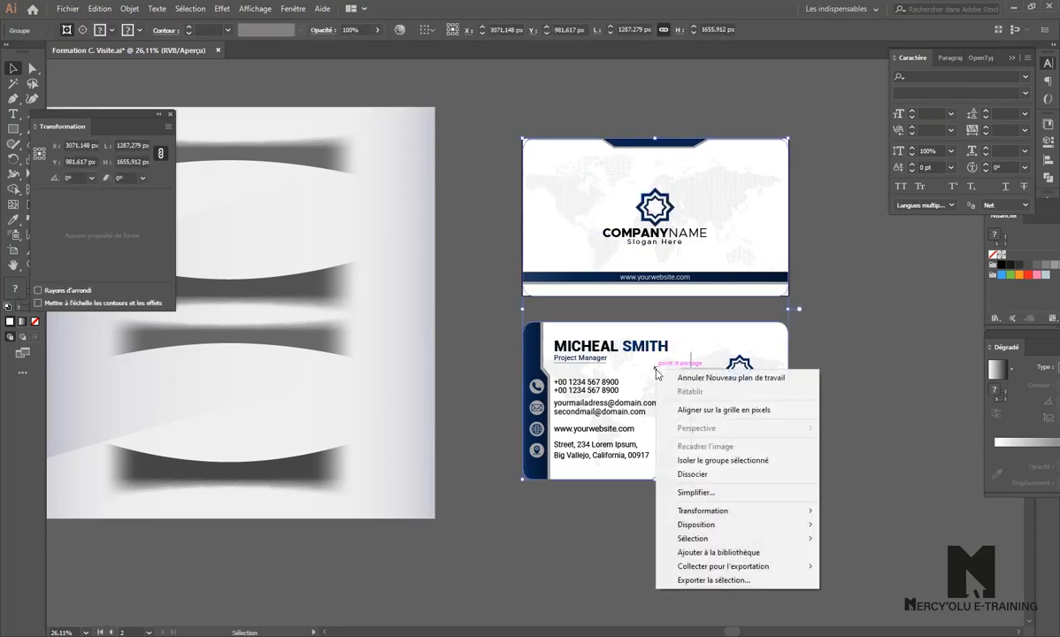
pyautogui.click(706, 477)
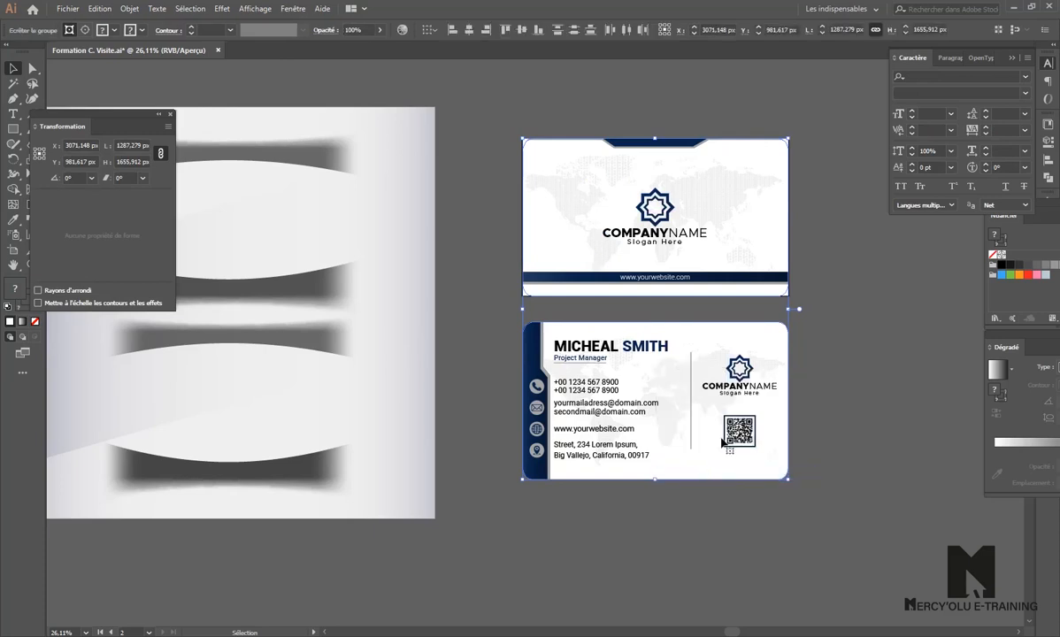
pyautogui.click(496, 310)
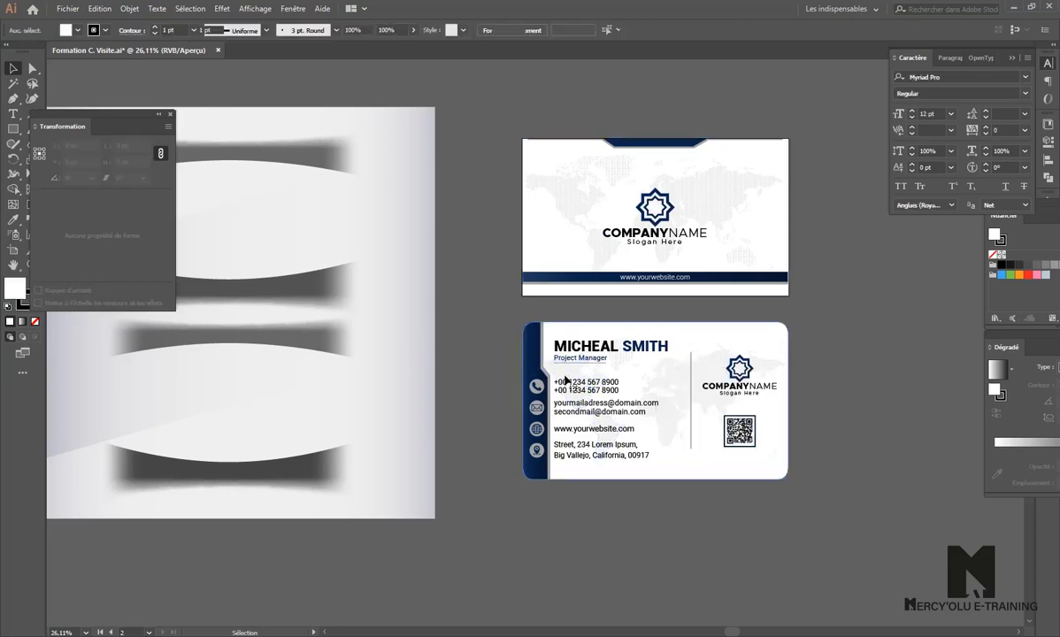
# - Move the back card with the contact details away beside the front card, to about X 4688 px, Y 701 px
pyautogui.click(542, 346)
pyautogui.moveTo(620, 400); pyautogui.dragTo(867, 316)
pyautogui.moveTo(527, 461); pyautogui.dragTo(379, 524)
pyautogui.moveTo(710, 387); pyautogui.dragTo(797, 319)
pyautogui.moveTo(633, 323); pyautogui.dragTo(797, 320)
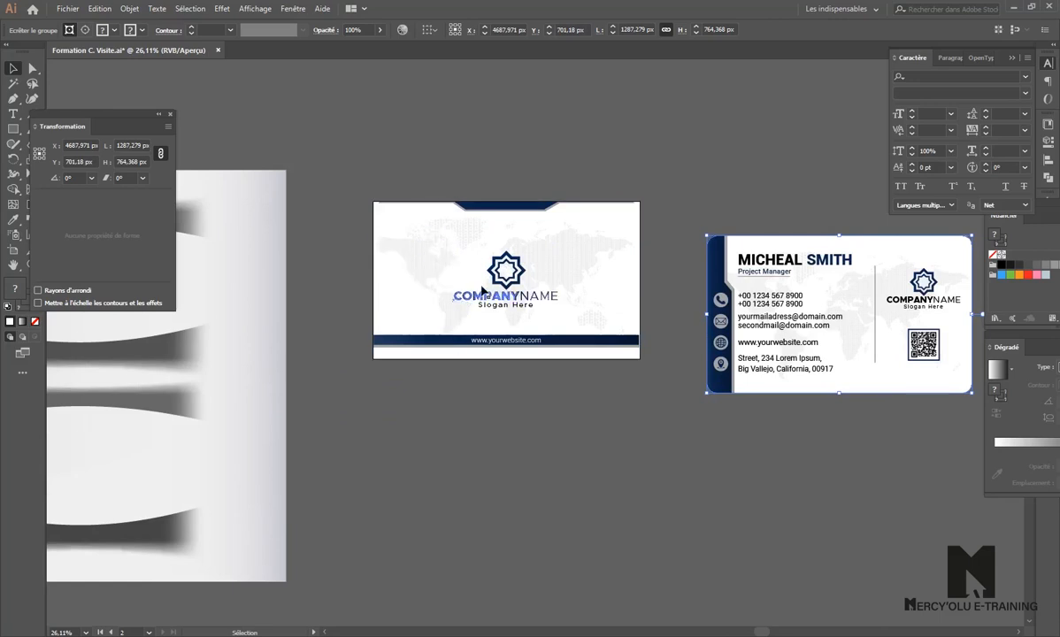
# - Duplicate the front card's artboard with its artwork directly below the original, at about Y 1382 px
pyautogui.click(14, 253)
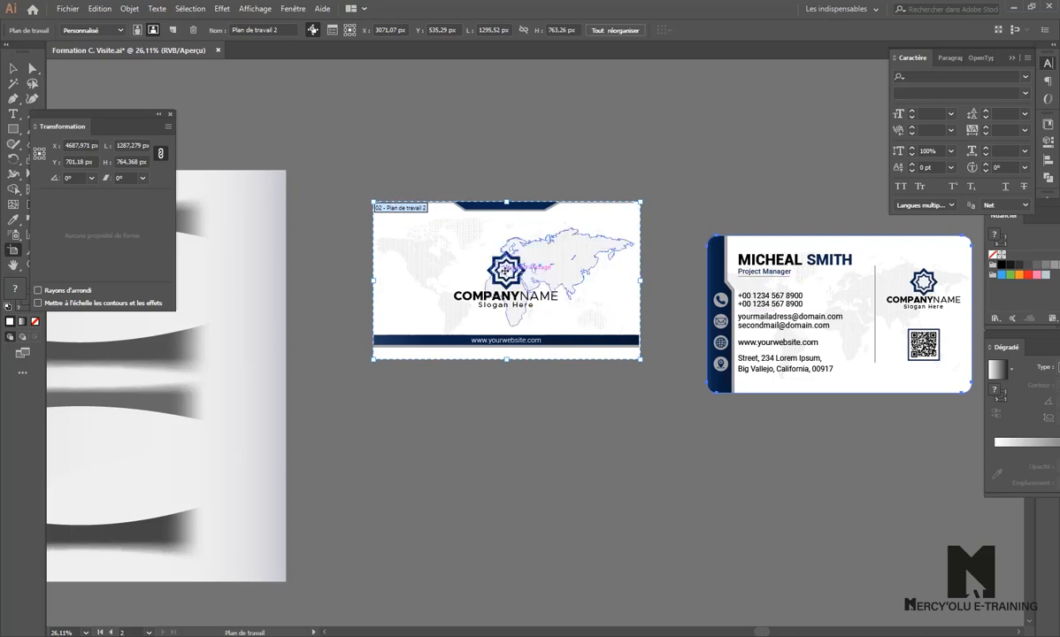
pyautogui.moveTo(509, 297); pyautogui.dragTo(511, 452)
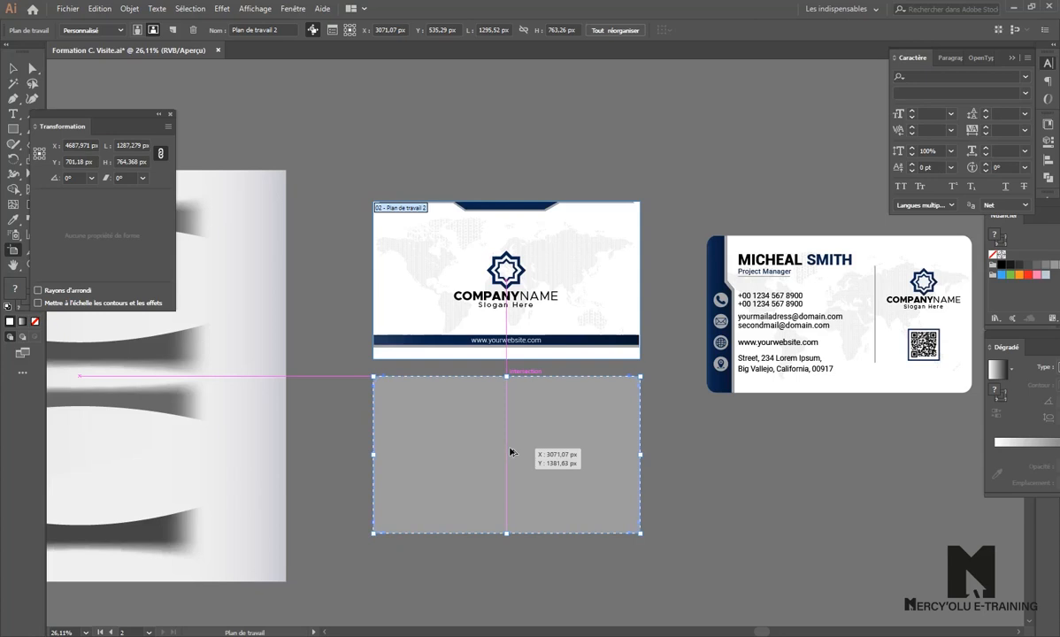
pyautogui.moveTo(511, 452); pyautogui.dragTo(509, 454)
pyautogui.moveTo(510, 456); pyautogui.dragTo(510, 457)
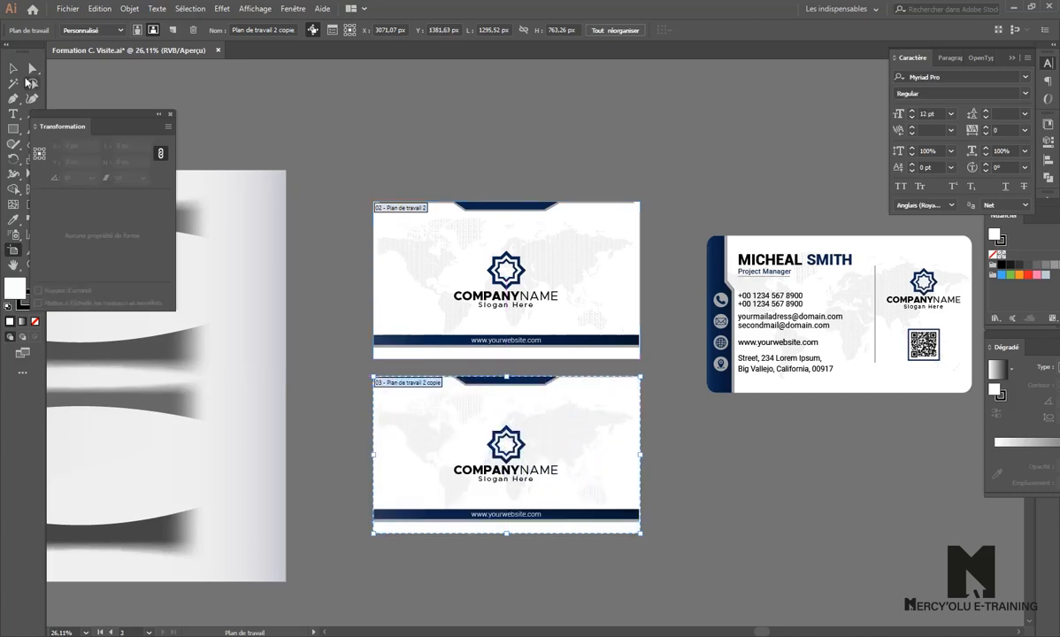
# - Replace the duplicated front design on the lower artboard with the back card, aligned to the artboard at about X 3071 px, Y 1382 px
pyautogui.click(12, 69)
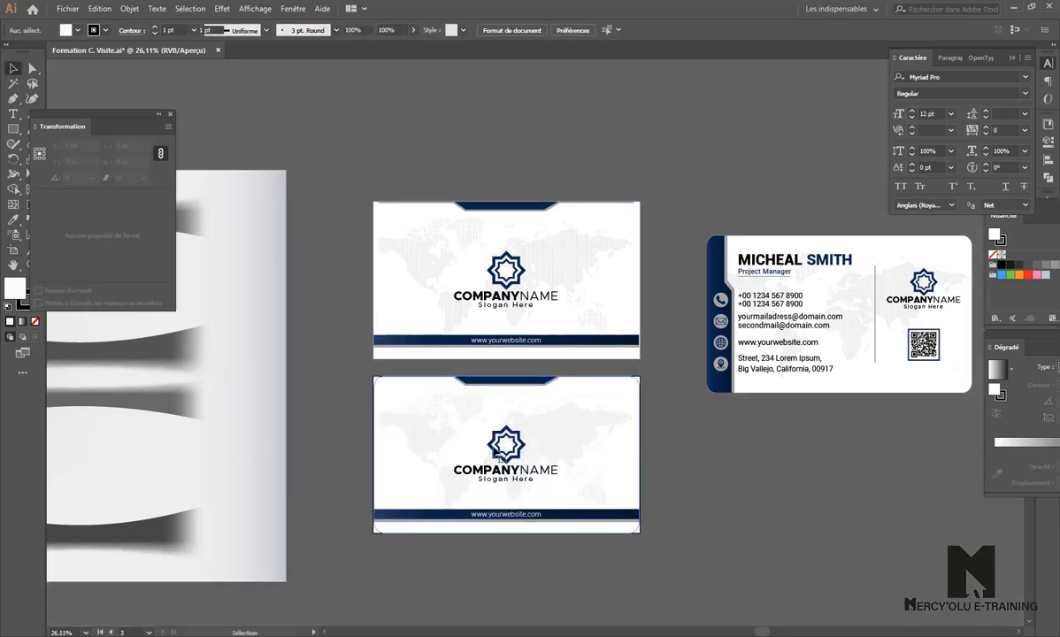
pyautogui.click(518, 452)
pyautogui.press('Delete')
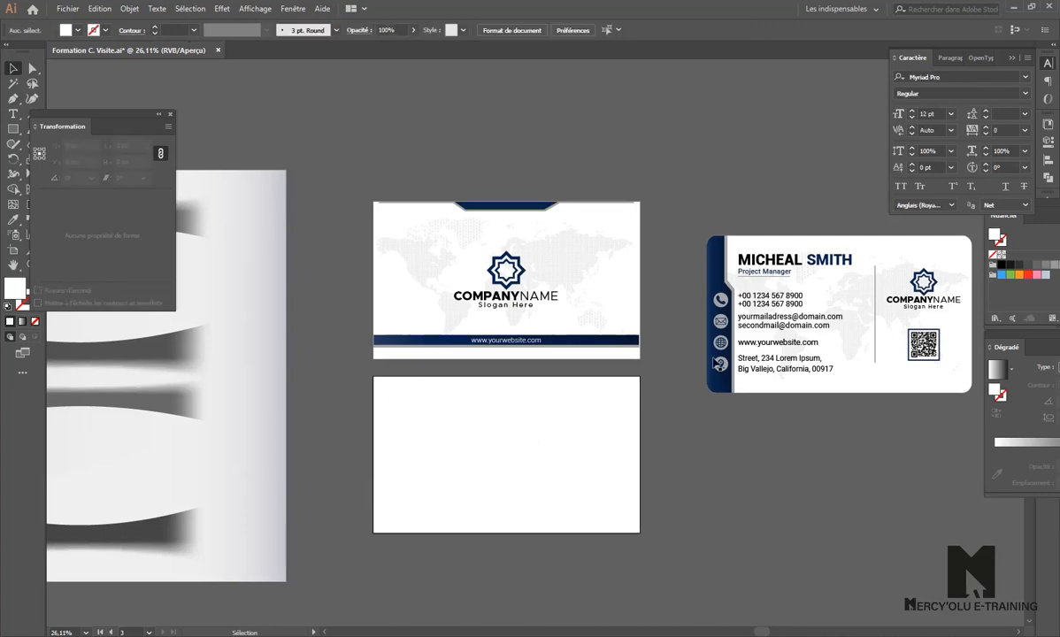
pyautogui.moveTo(850, 323); pyautogui.dragTo(514, 461)
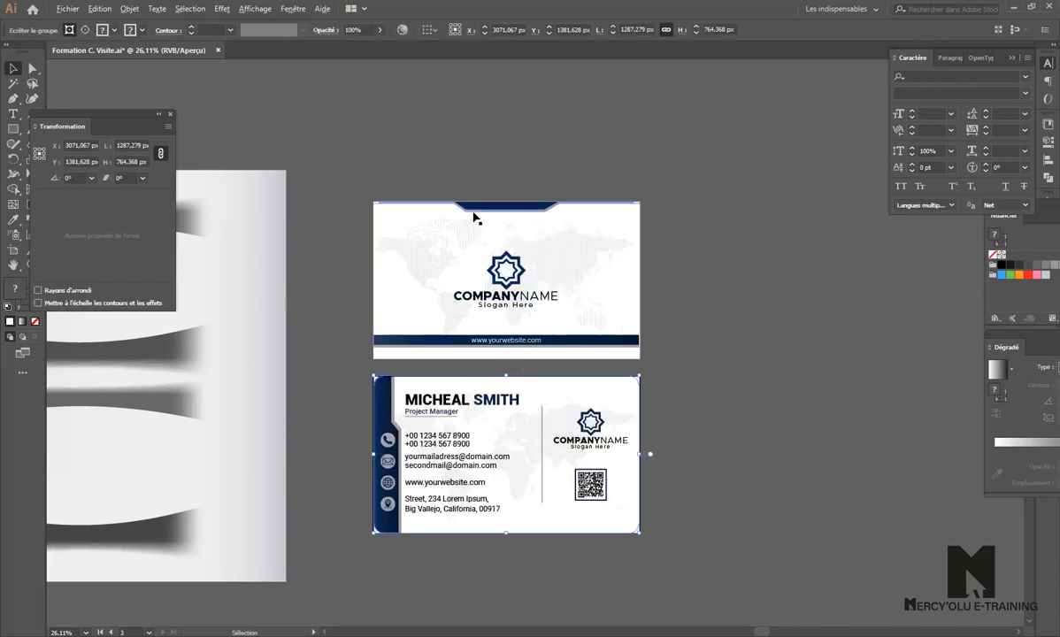
# - Place a copy of the front card above its artboard, at about X 3122 px, Y -418 px
pyautogui.scroll(1, 476, 217)
pyautogui.scroll(3, 361, 214)
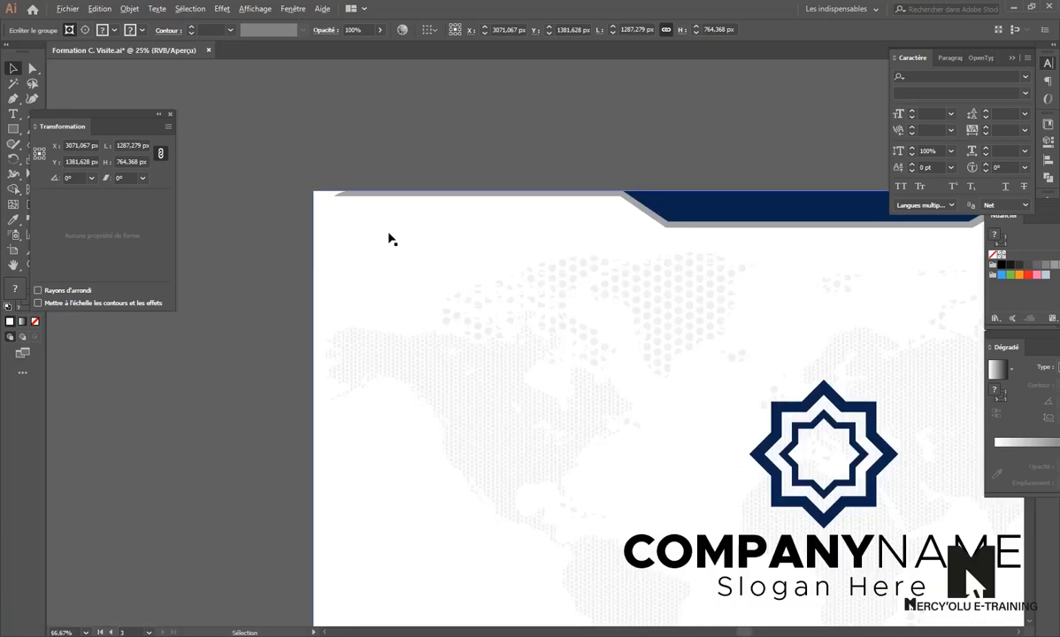
pyautogui.scroll(-4, 390, 237)
pyautogui.scroll(-3, 483, 301)
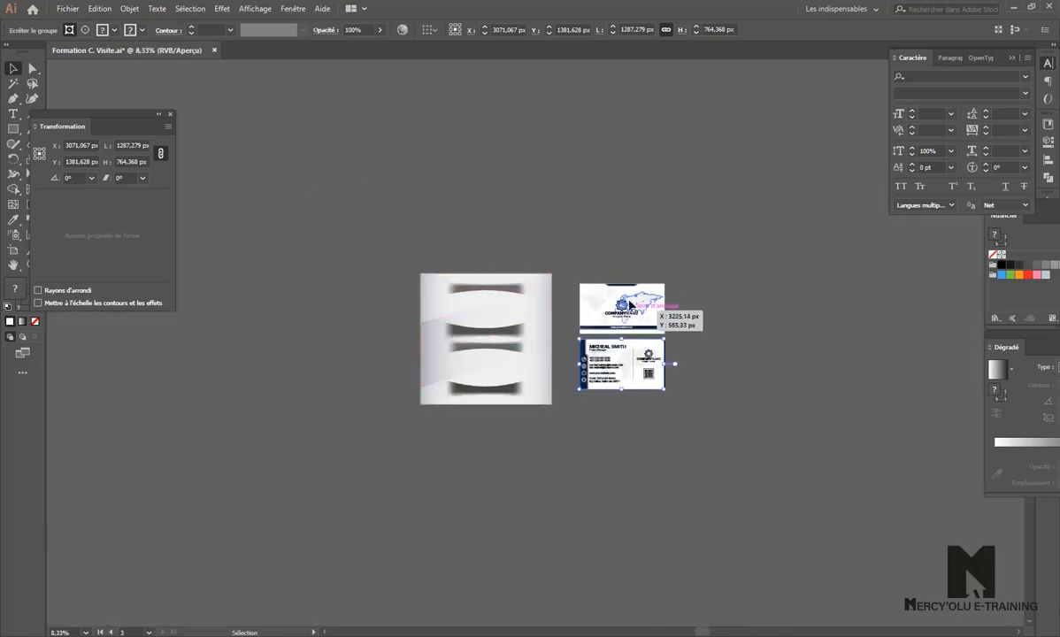
pyautogui.scroll(3, 633, 301)
pyautogui.scroll(3, 545, 306)
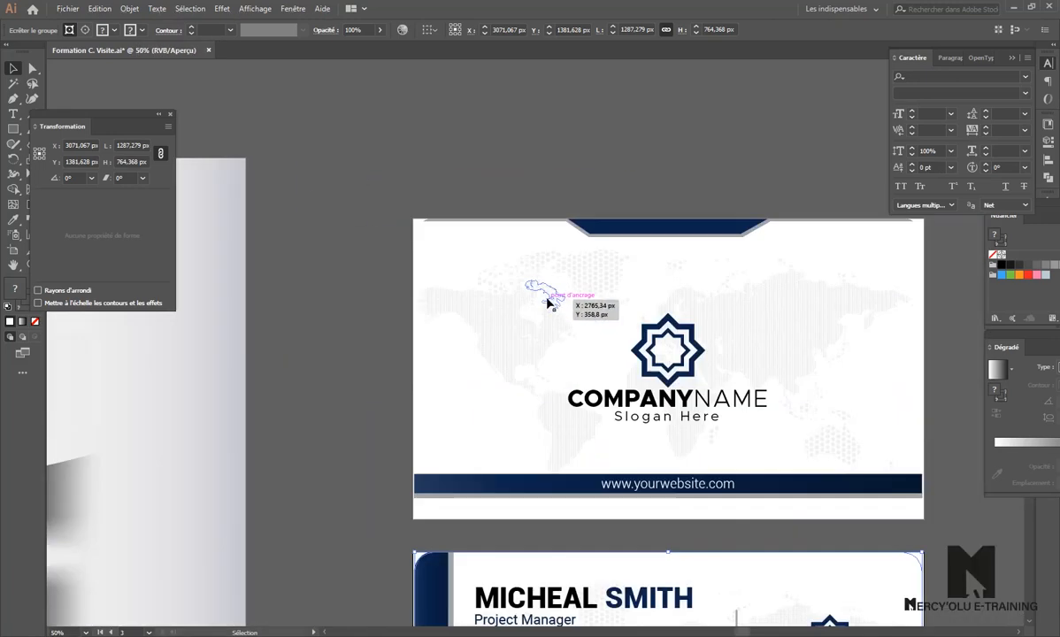
pyautogui.scroll(-3, 523, 310)
pyautogui.moveTo(566, 336); pyautogui.dragTo(580, 152)
pyautogui.moveTo(576, 233); pyautogui.dragTo(558, 442)
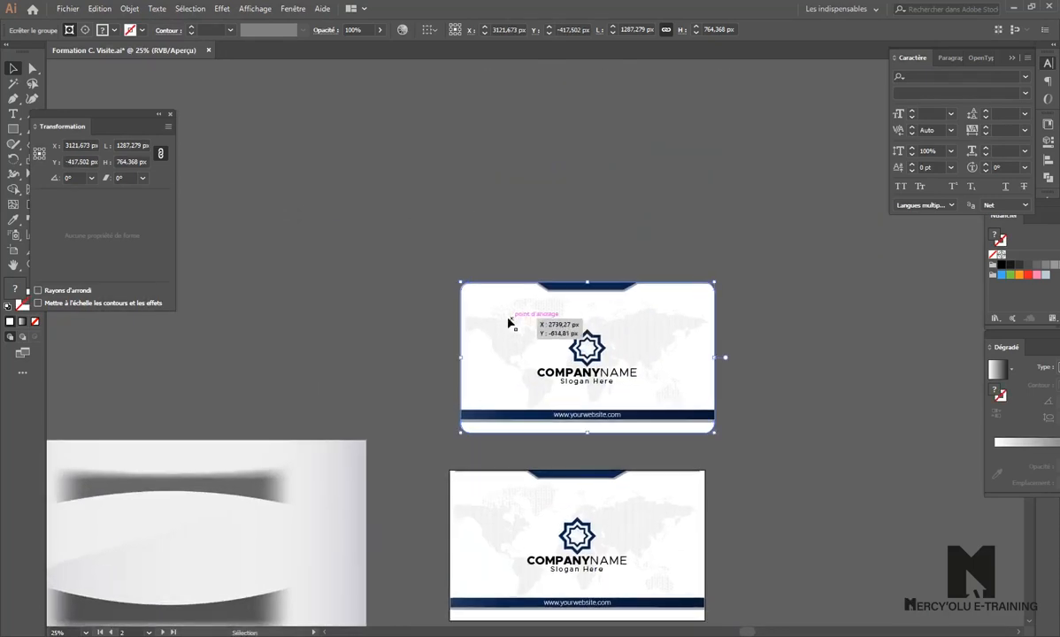
# - Compare the copied card's rounded corners with the square-cornered card on the artboard below, and delete the copy
pyautogui.hotkey('ctrl', 'shift', 'a')
pyautogui.scroll(3, 474, 287)
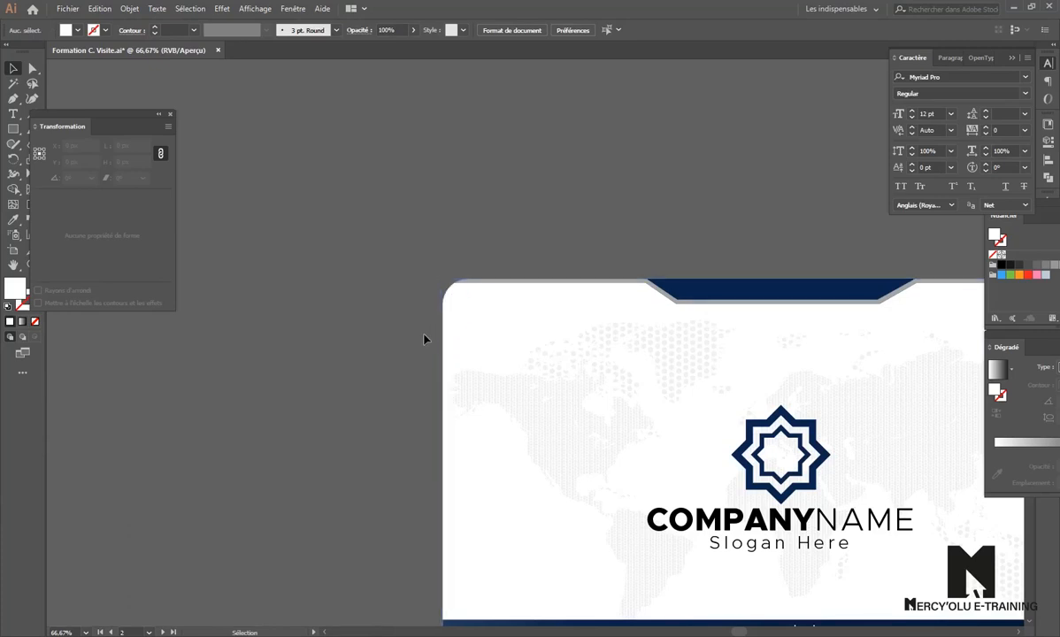
pyautogui.scroll(-3, 426, 337)
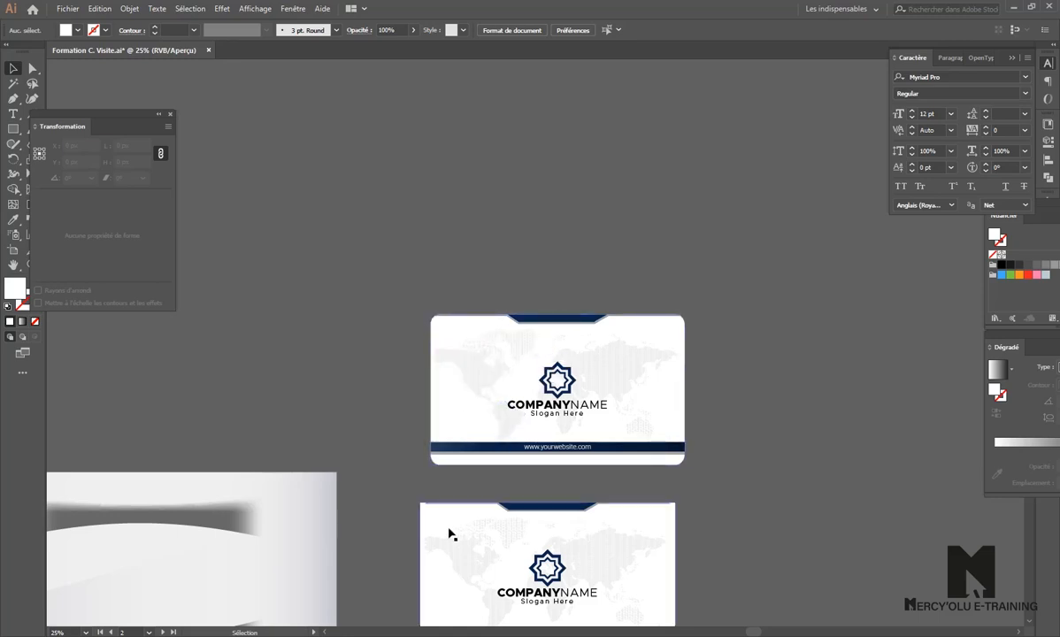
pyautogui.scroll(3, 429, 500)
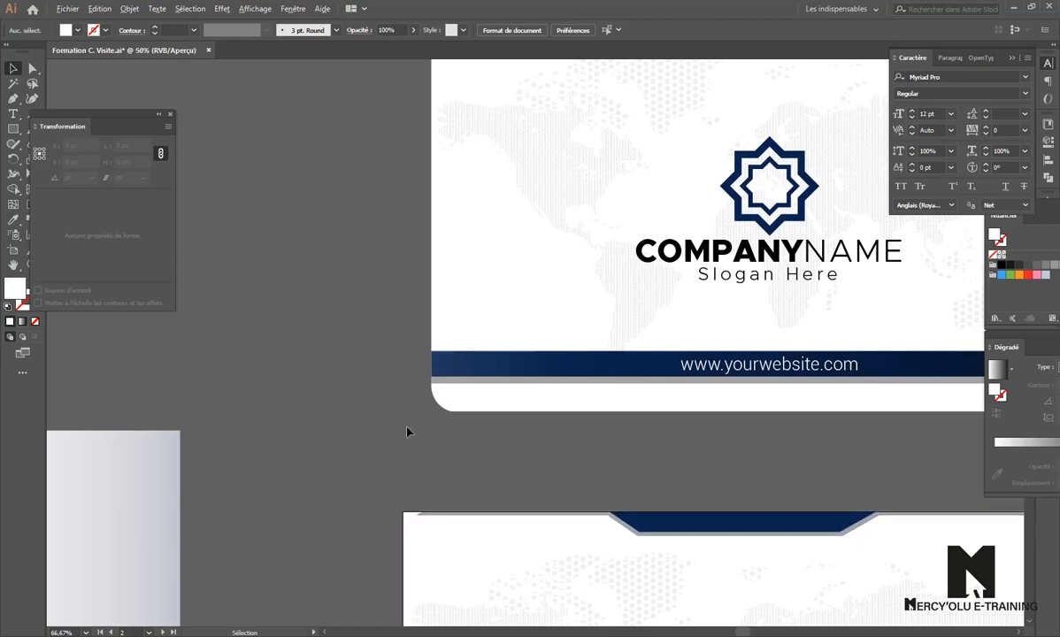
pyautogui.scroll(-4, 409, 430)
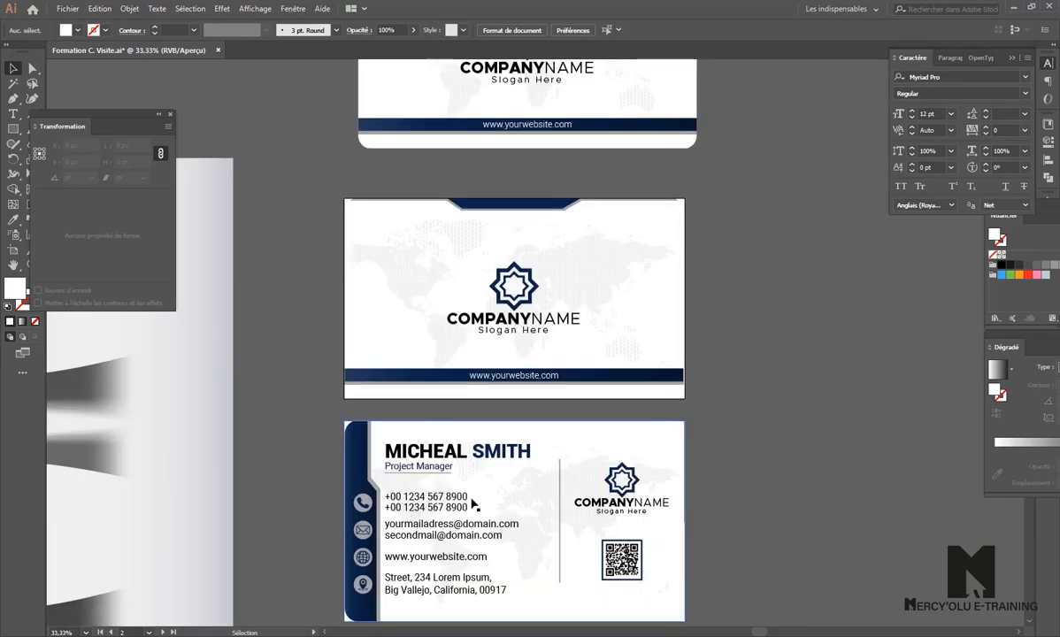
pyautogui.scroll(2, 473, 504)
pyautogui.scroll(-2, 490, 435)
pyautogui.click(489, 241)
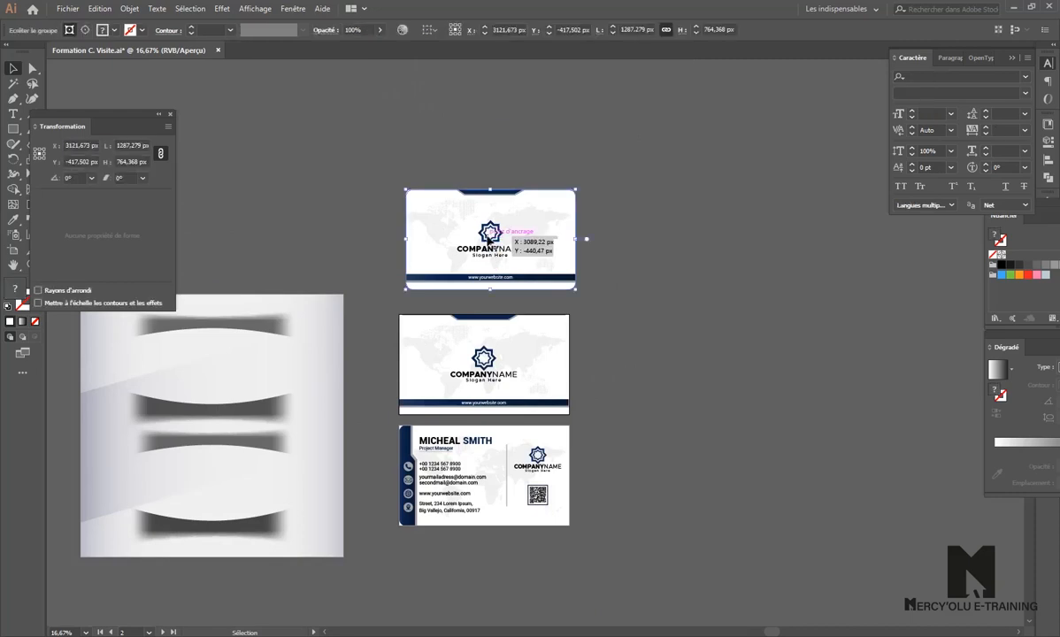
pyautogui.press('Delete')
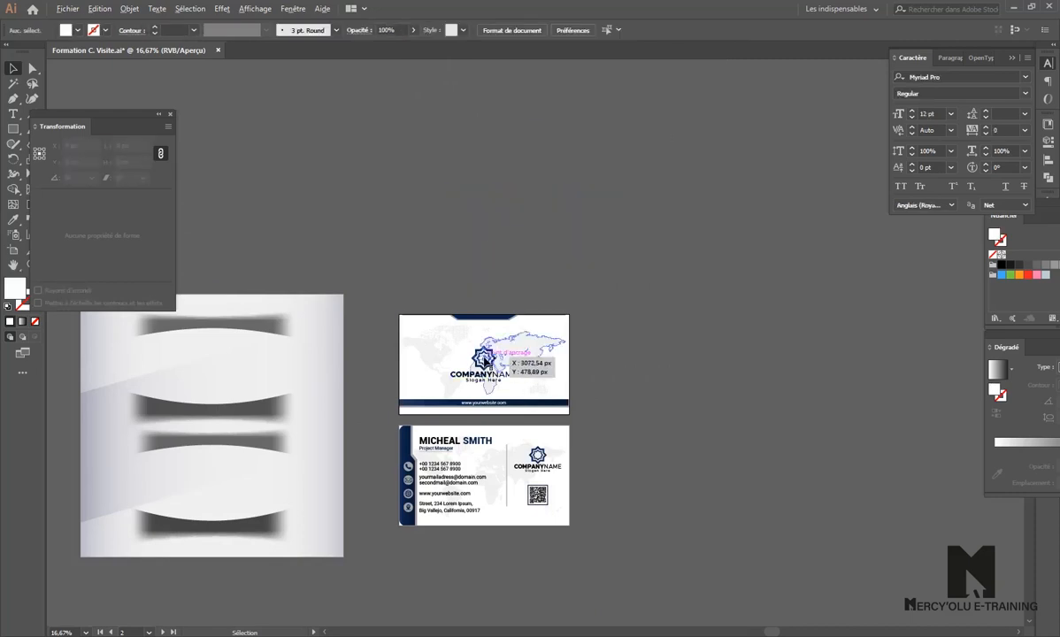
pyautogui.scroll(1, 487, 372)
pyautogui.scroll(1, 479, 357)
pyautogui.click(492, 390)
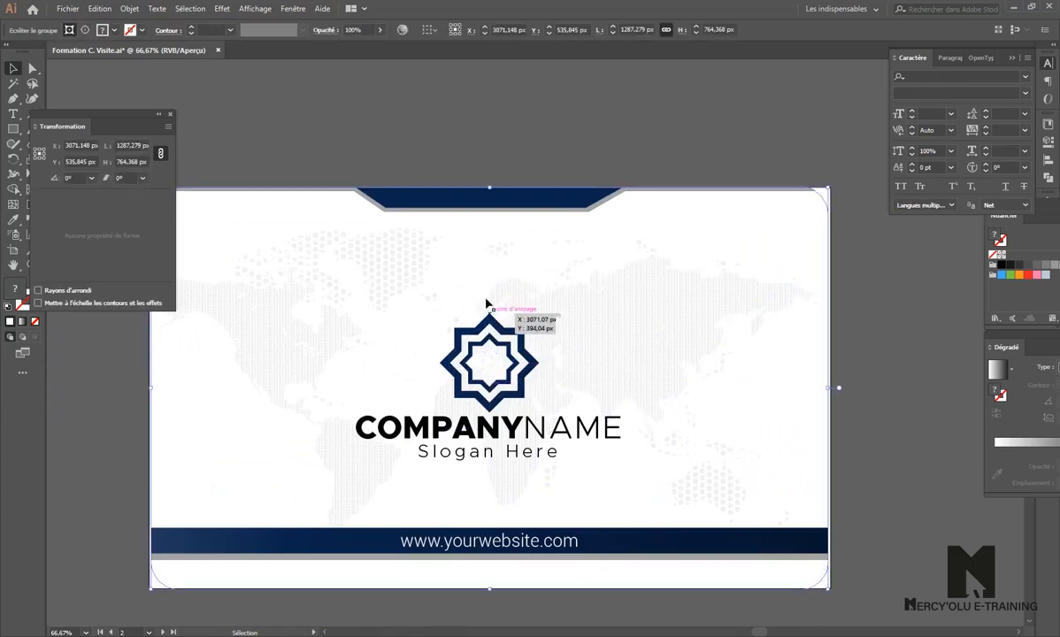
pyautogui.scroll(-2, 486, 299)
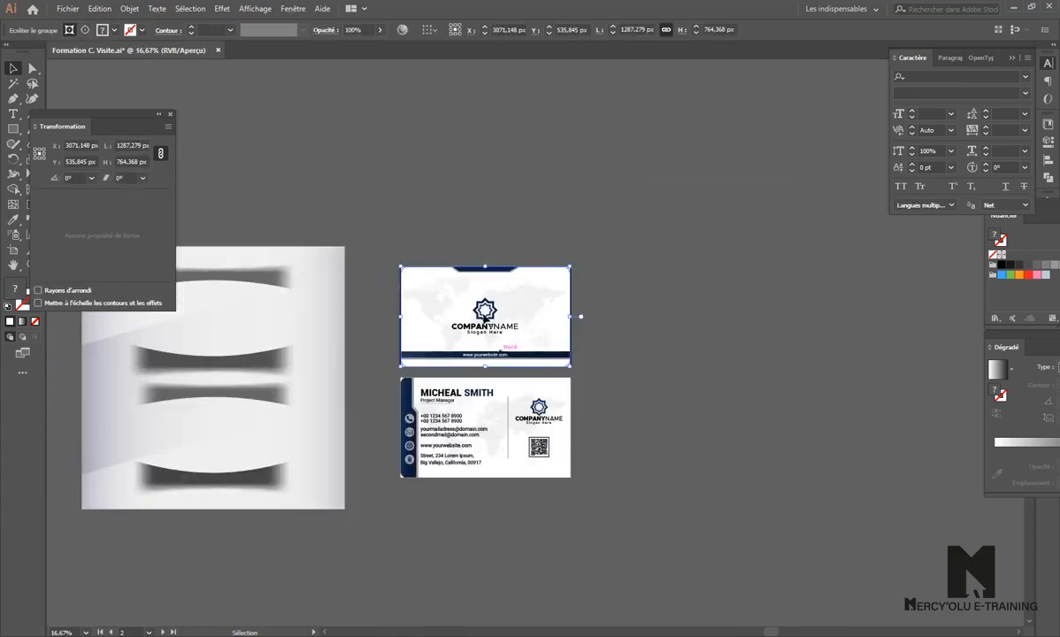
pyautogui.rightClick(485, 318)
pyautogui.click(472, 306)
pyautogui.rightClick(484, 311)
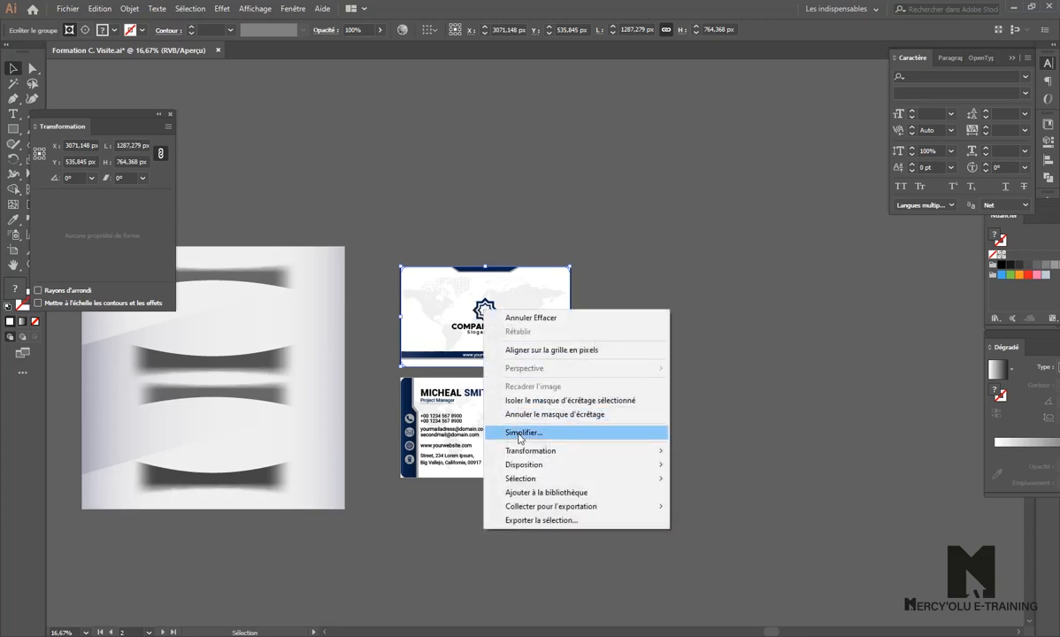
pyautogui.click(508, 276)
pyautogui.rightClick(476, 310)
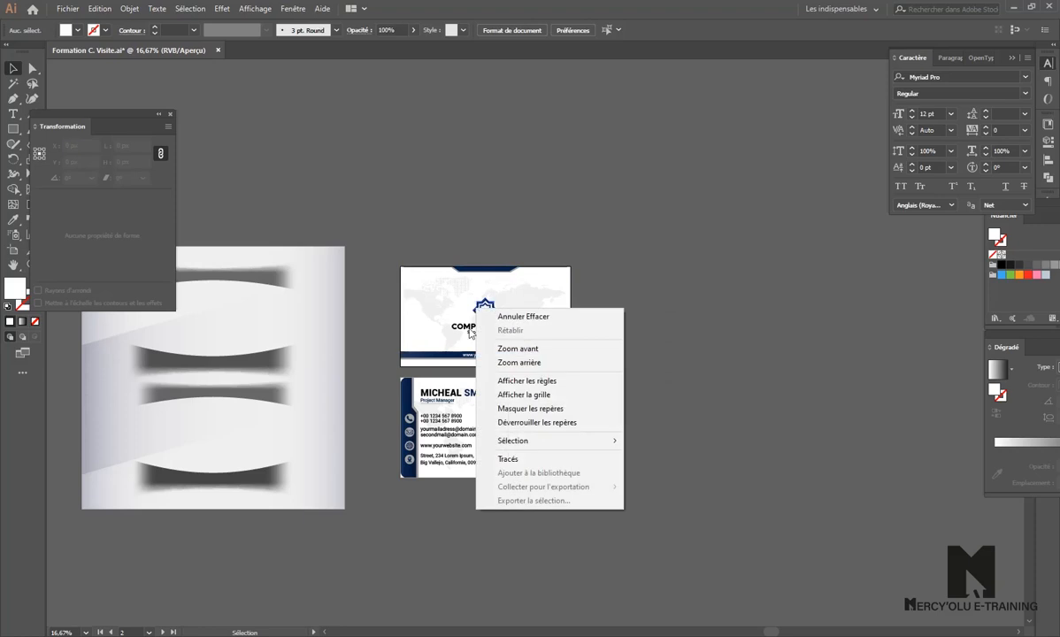
pyautogui.click(417, 296)
pyautogui.rightClick(472, 264)
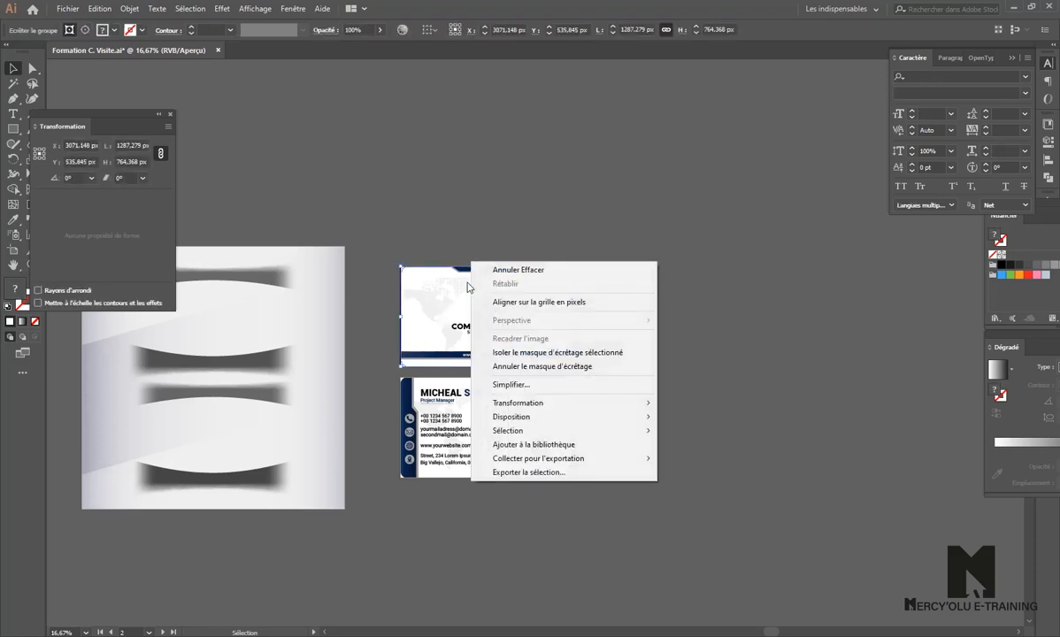
pyautogui.click(448, 297)
pyautogui.rightClick(453, 298)
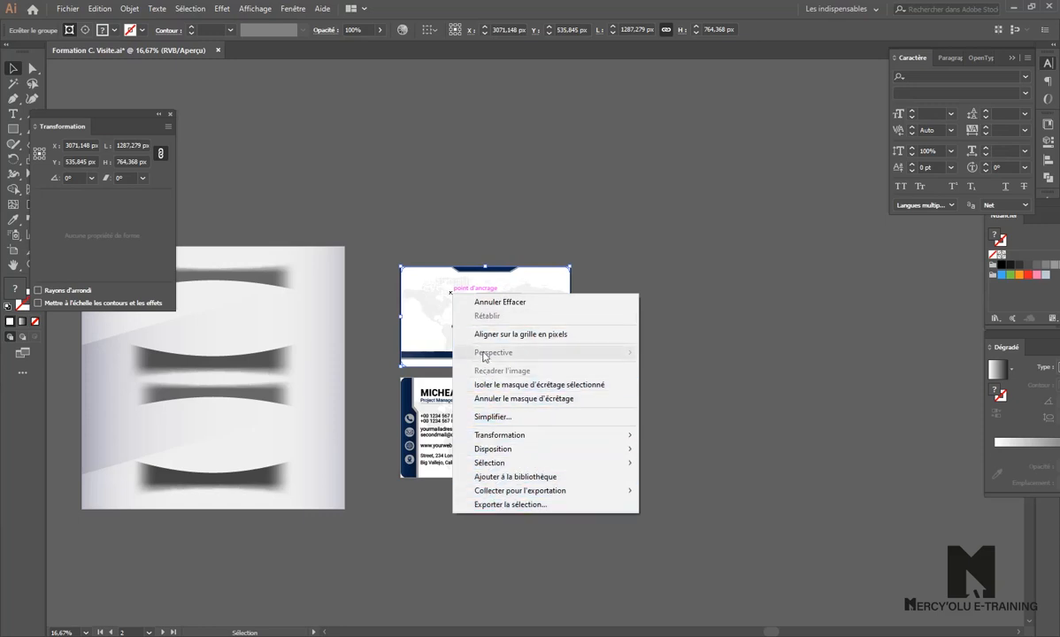
pyautogui.click(496, 239)
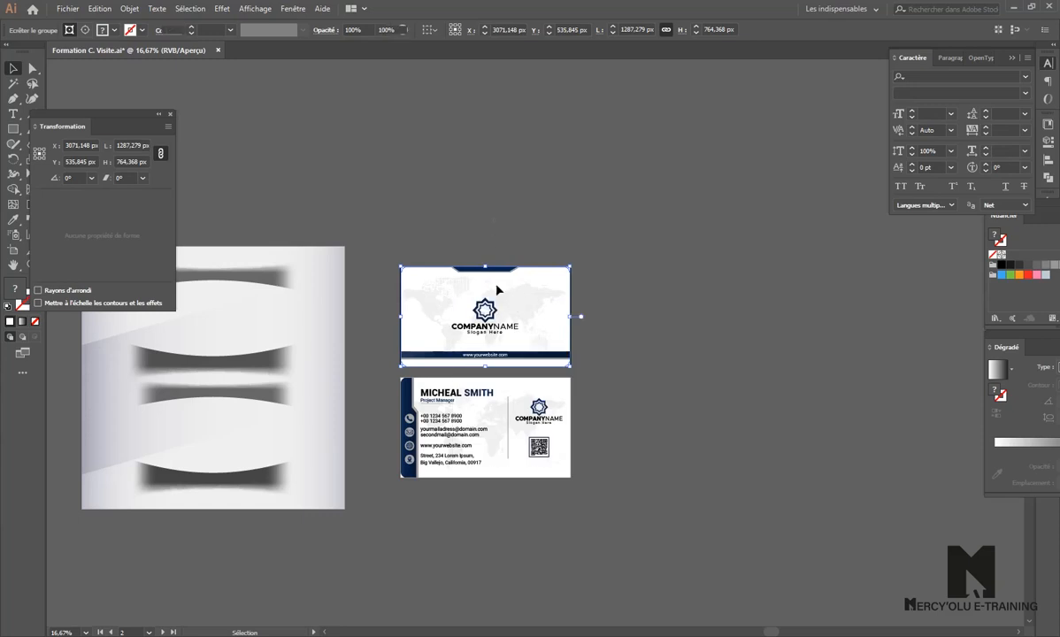
pyautogui.click(497, 239)
# - Isolate the front card's clipping group to select the logo group inside it, and return to the full document
pyautogui.click(497, 331)
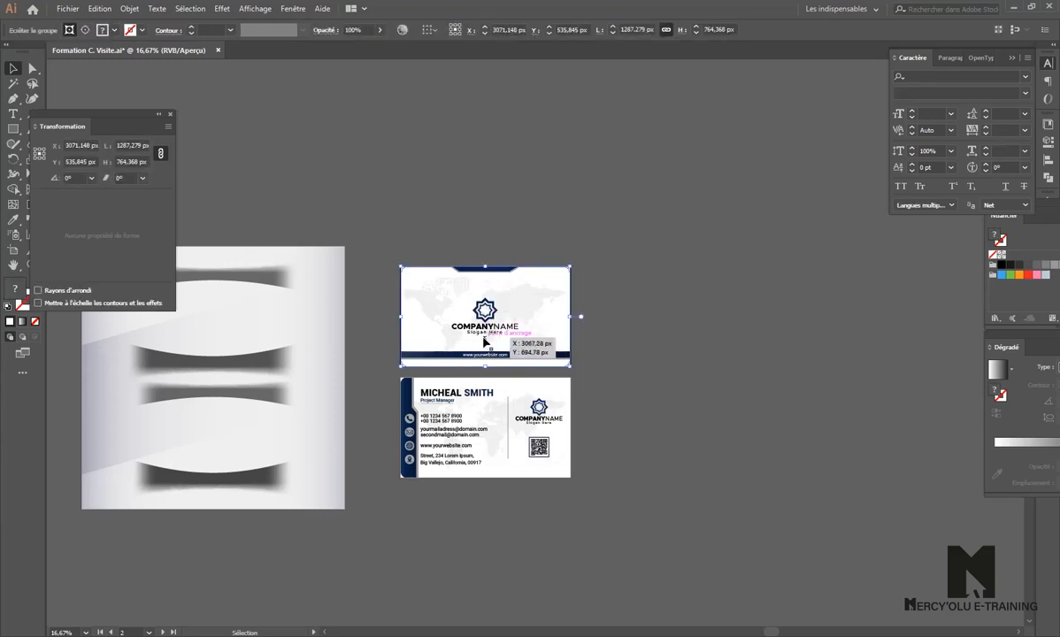
pyautogui.hotkey('ctrl', '+')
pyautogui.hotkey('ctrl', '+')
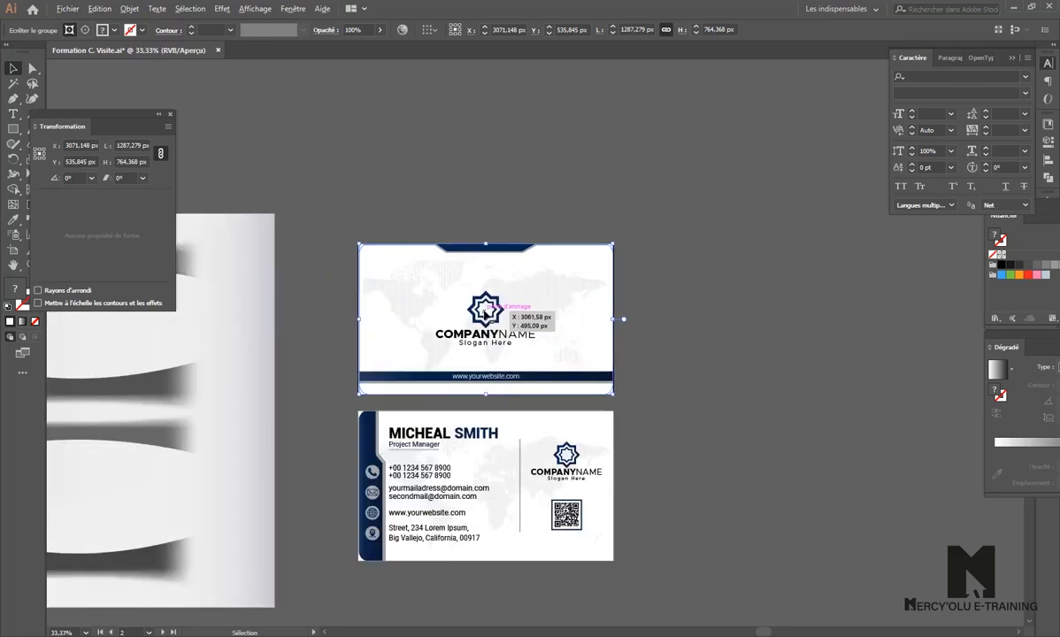
pyautogui.rightClick(491, 297)
pyautogui.click(482, 291)
pyautogui.doubleClick(477, 297)
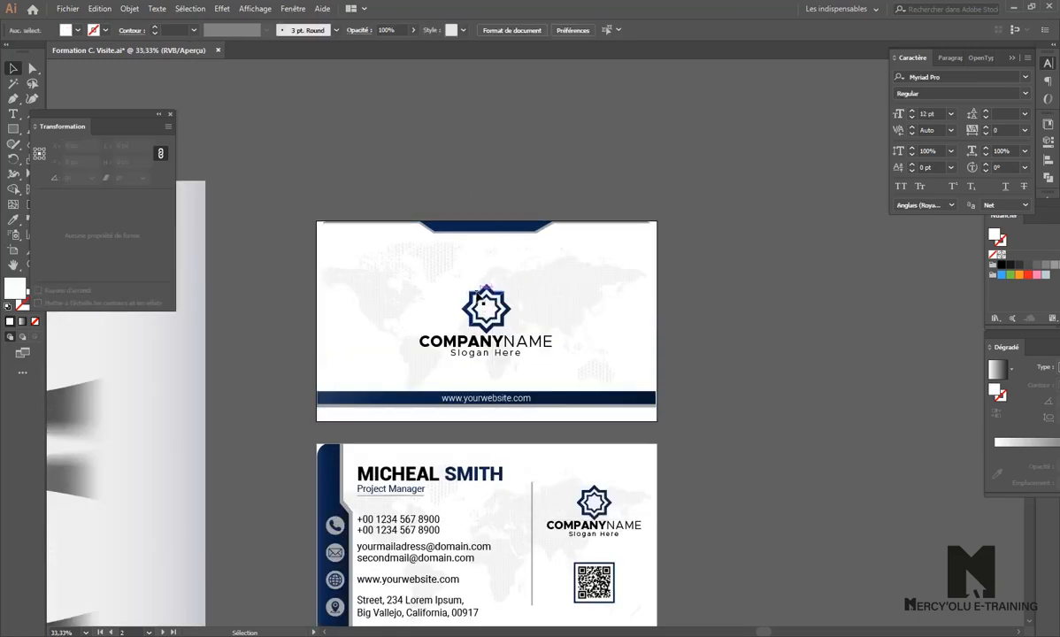
pyautogui.doubleClick(483, 290)
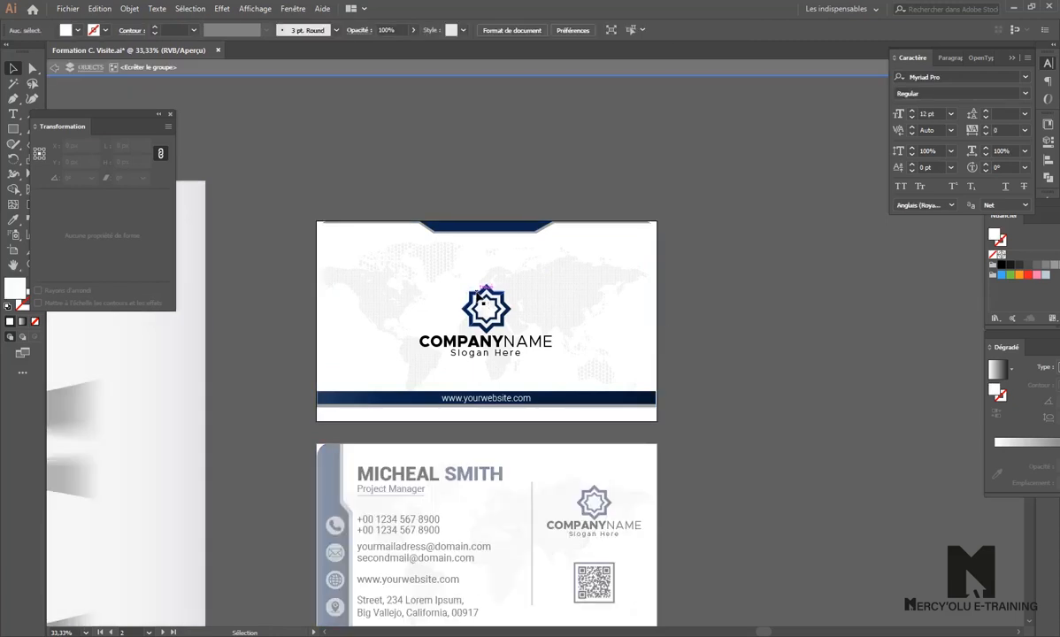
pyautogui.click(466, 293)
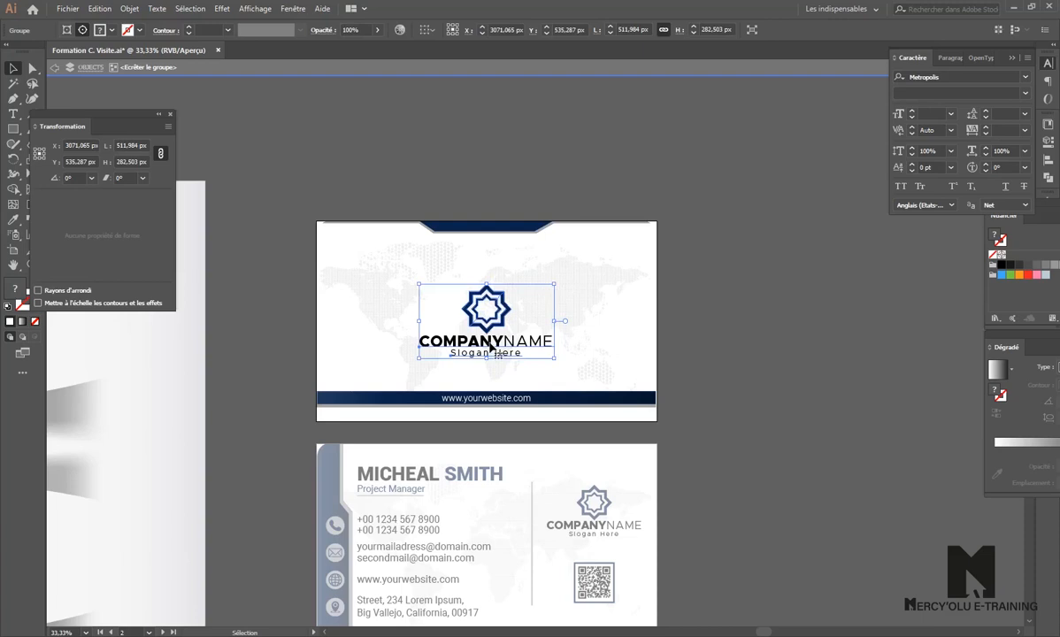
pyautogui.doubleClick(491, 193)
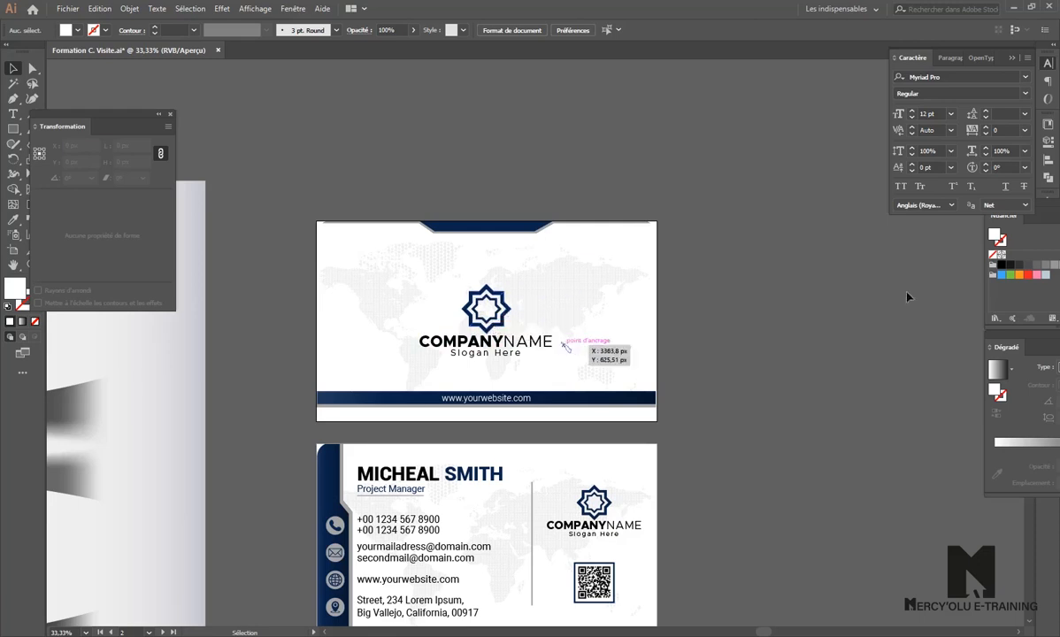
# - Move the Swatches and Gradient panels inward so both are fully on screen
pyautogui.moveTo(1053, 208); pyautogui.dragTo(1026, 279)
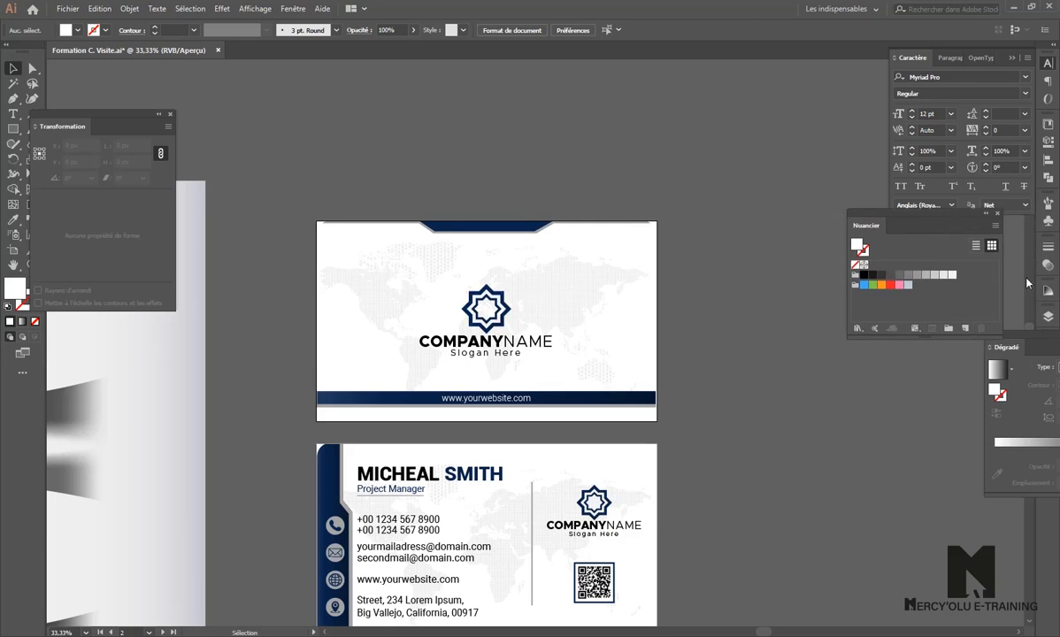
pyautogui.moveTo(1049, 339); pyautogui.dragTo(912, 351)
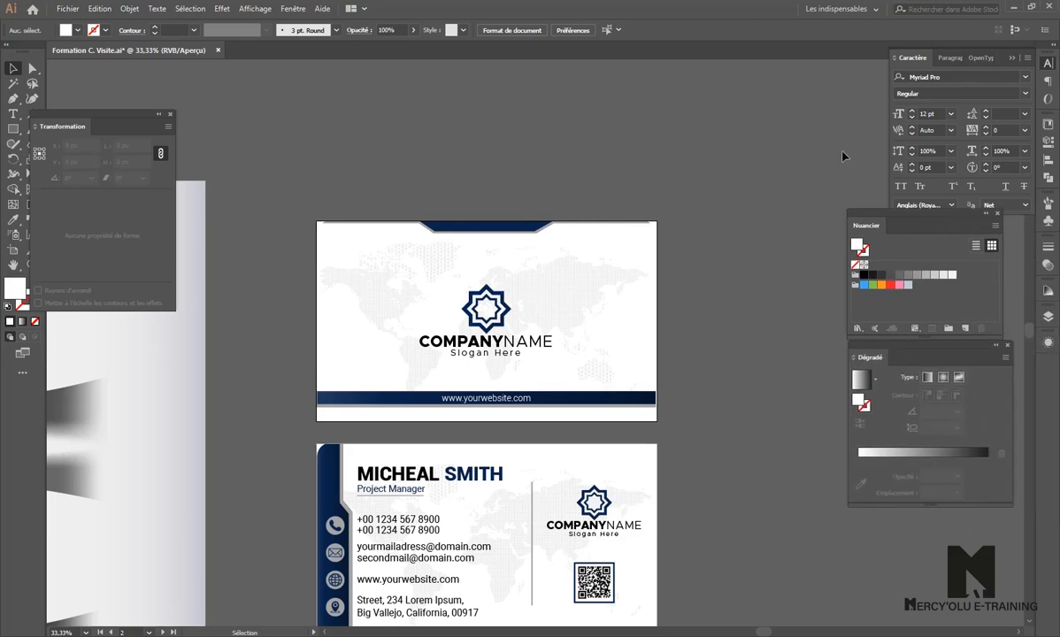
# - Isolate the front card's clipping group again, check the logo group's selection, and leave isolation mode
pyautogui.click(493, 333)
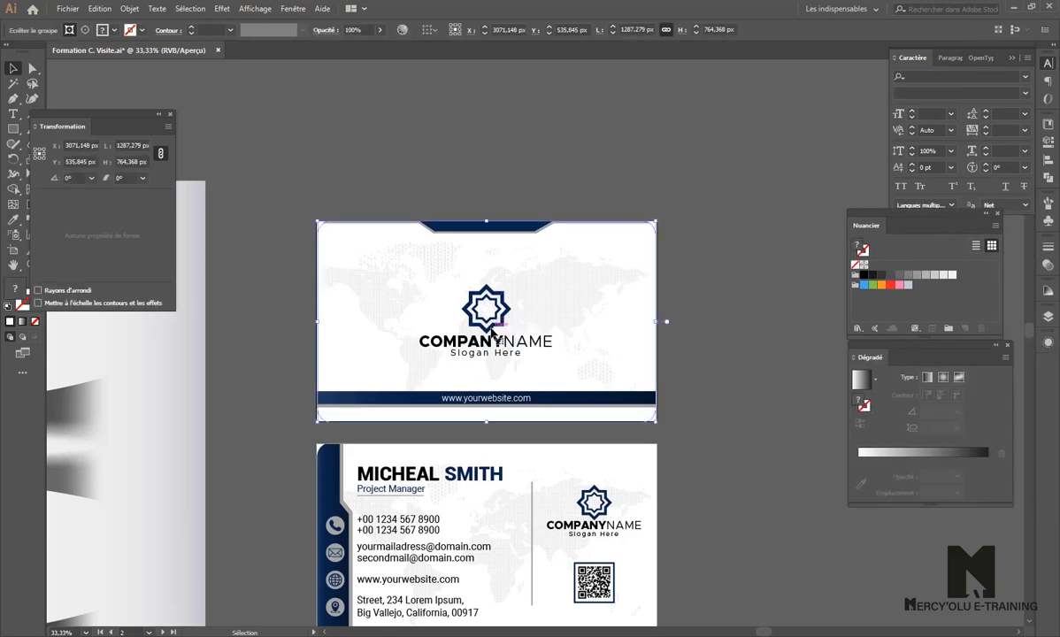
pyautogui.doubleClick(493, 332)
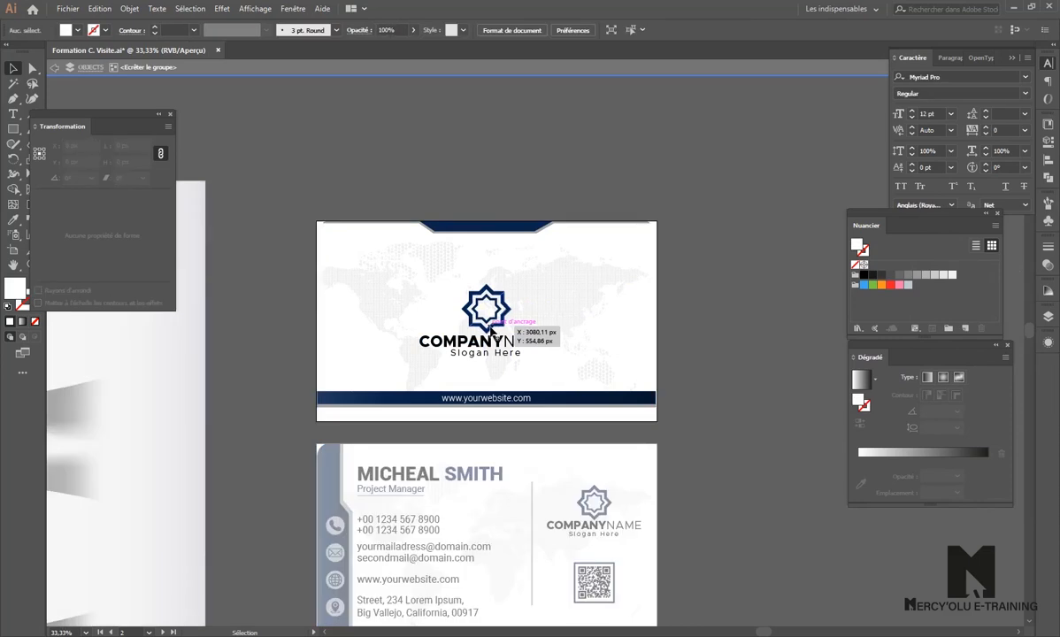
pyautogui.click(491, 330)
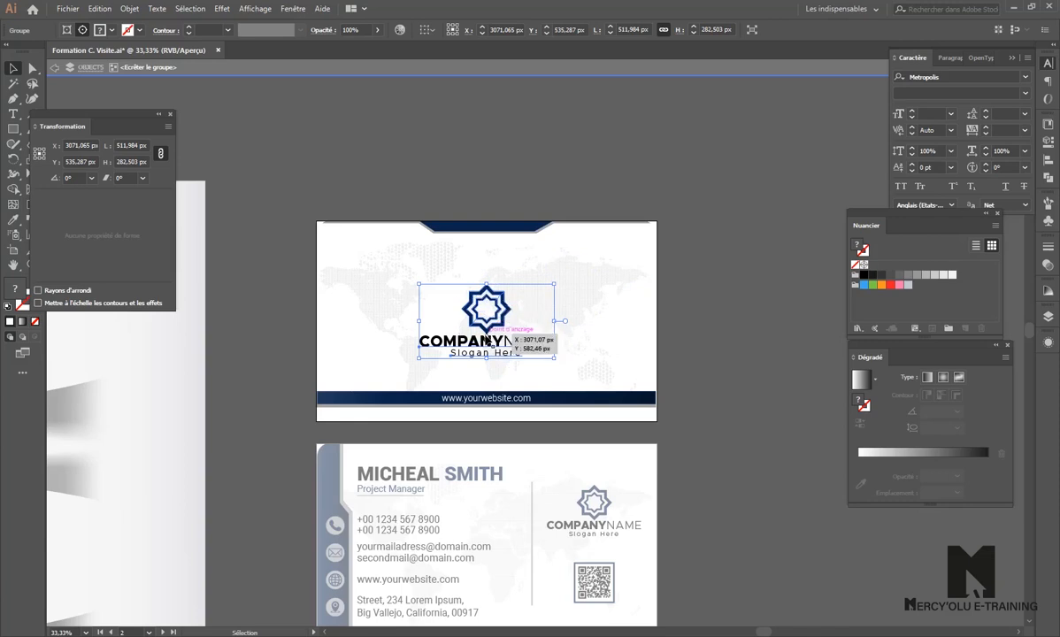
pyautogui.doubleClick(371, 168)
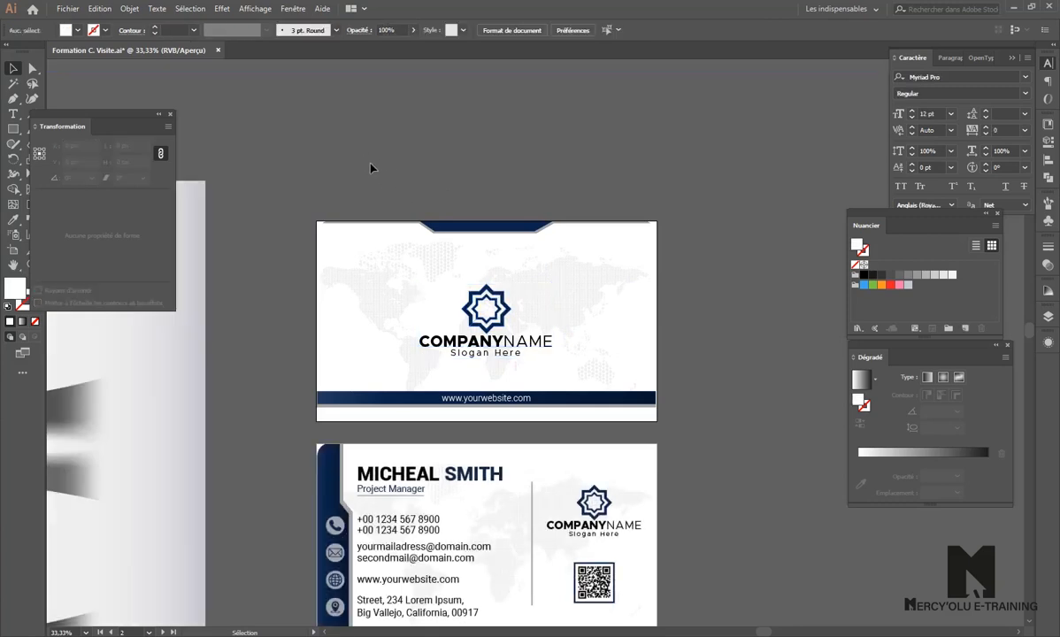
# - Move the Swatches and Gradient panels closer to the selected front card and open the Layers panel as a floating panel beside them
pyautogui.click(481, 328)
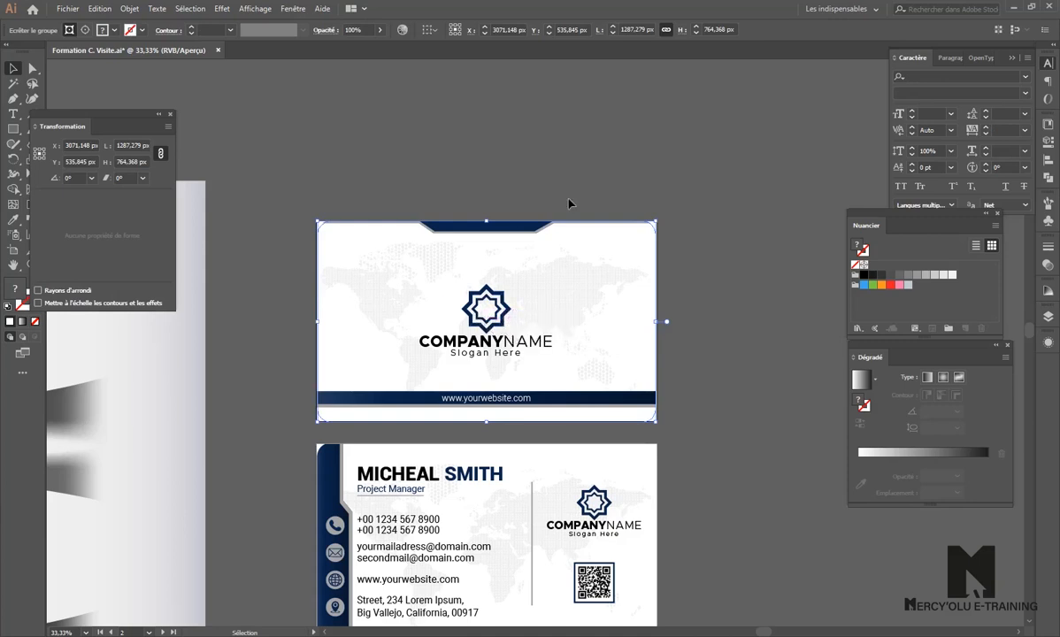
pyautogui.moveTo(916, 357); pyautogui.dragTo(779, 222)
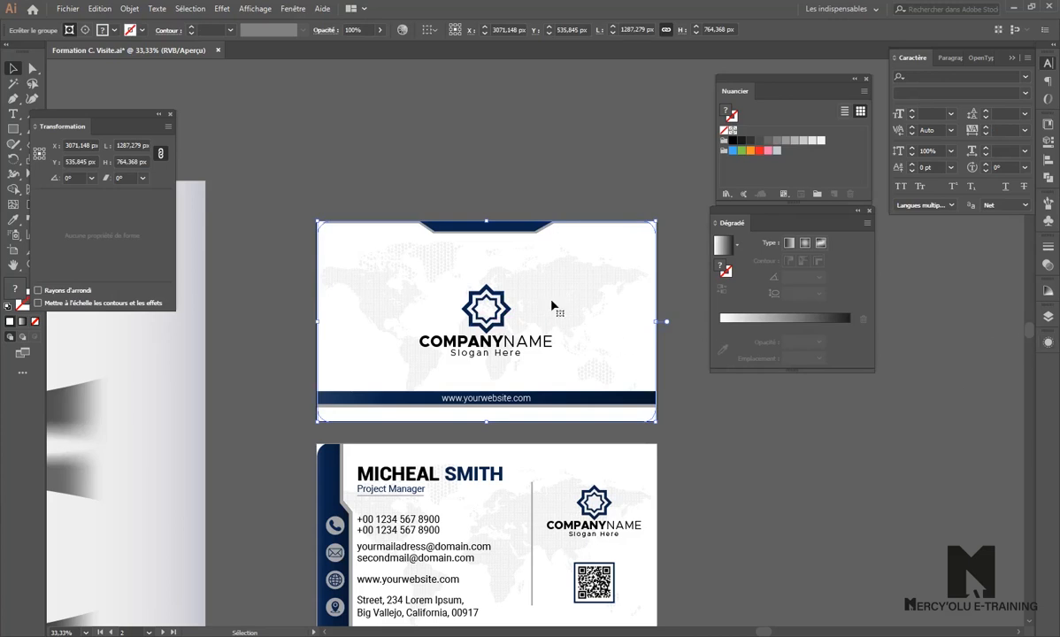
pyautogui.click(1049, 319)
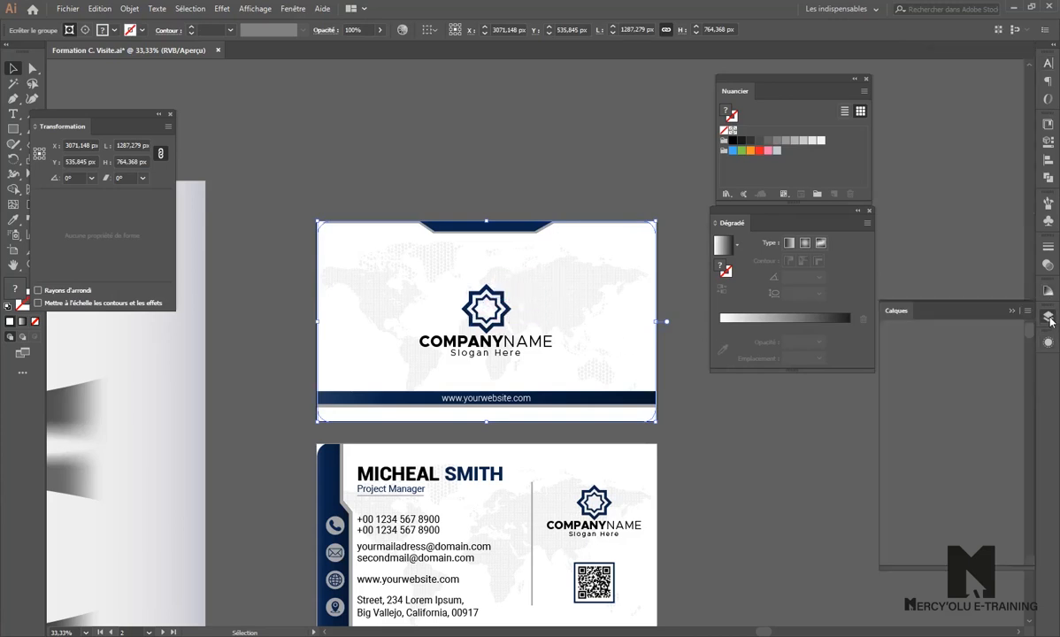
pyautogui.moveTo(885, 292); pyautogui.dragTo(935, 197)
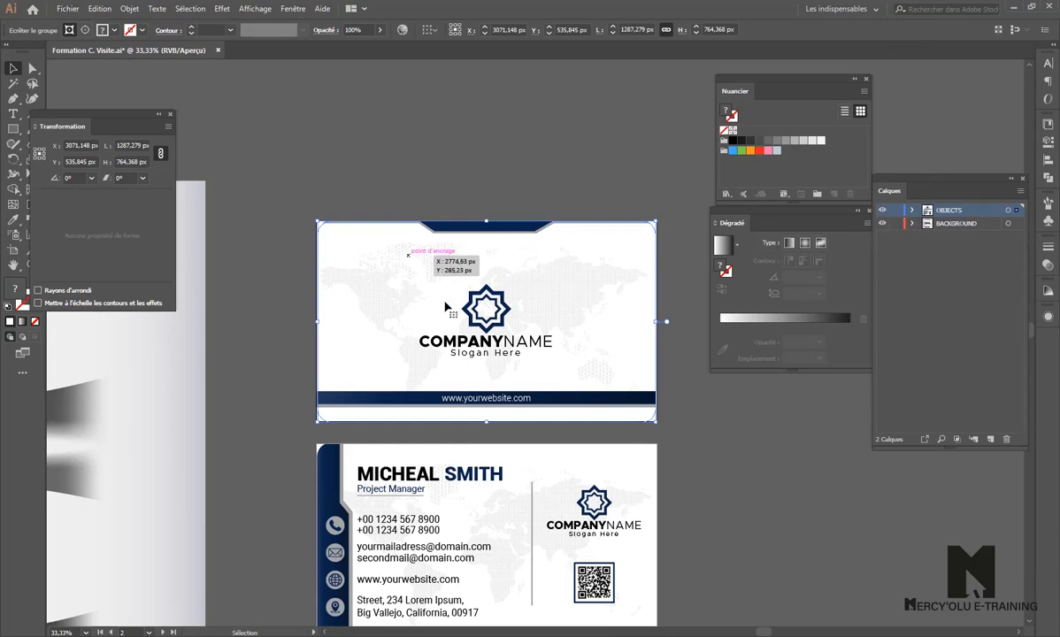
# - Expand the OBJECTS layer, check which clipping group holds the back card, and list the contents of the front card's clipping group
pyautogui.click(913, 211)
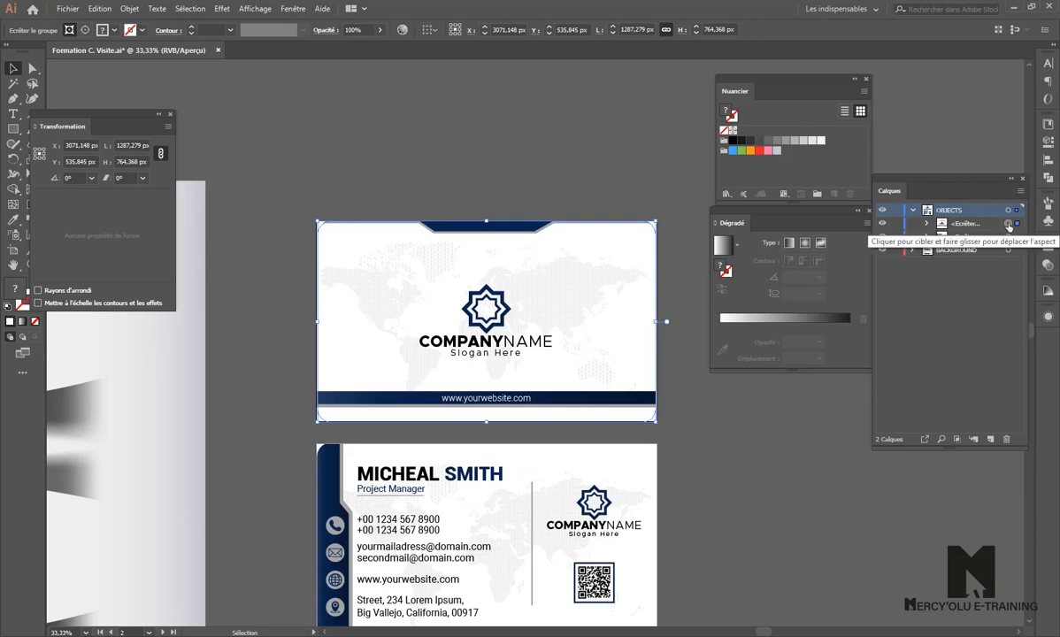
pyautogui.click(1008, 237)
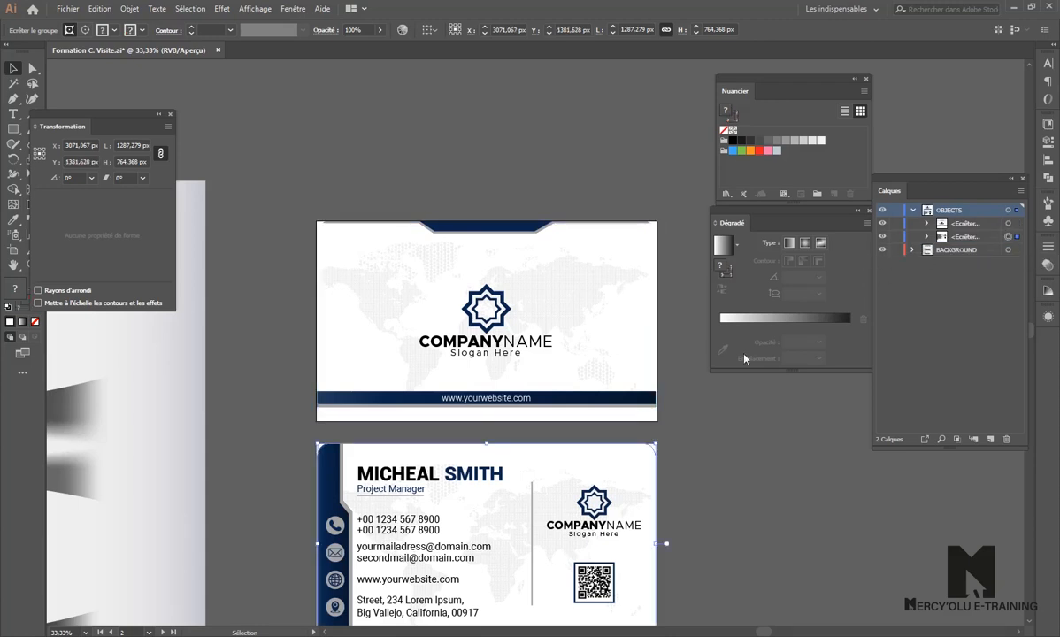
pyautogui.click(926, 224)
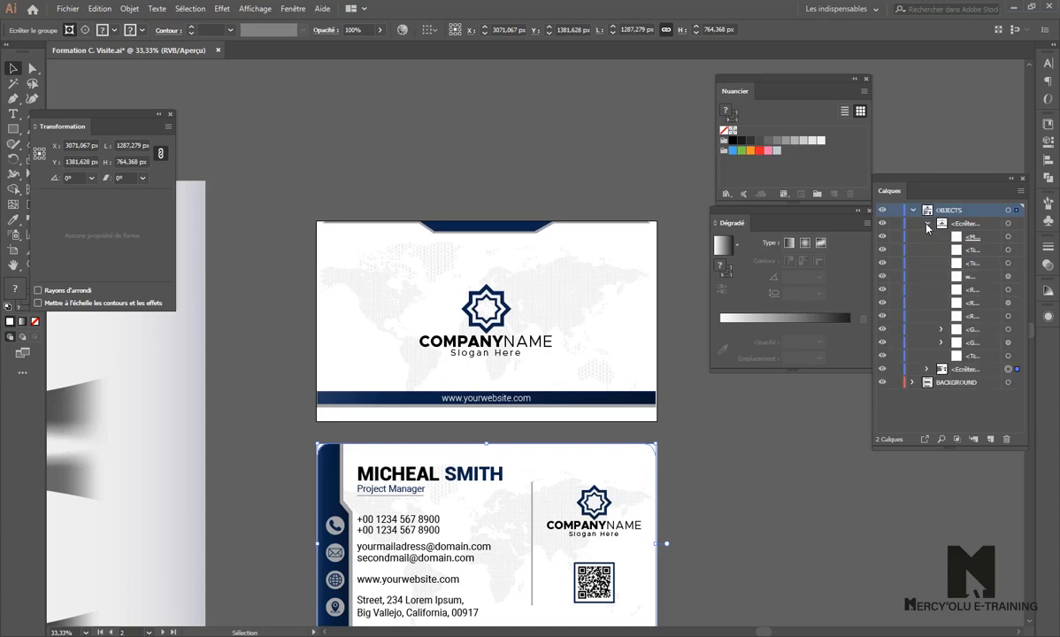
# - Identify the front card's layer items by selecting each in turn, from the grey header shape down to the lowest path
pyautogui.click(1008, 251)
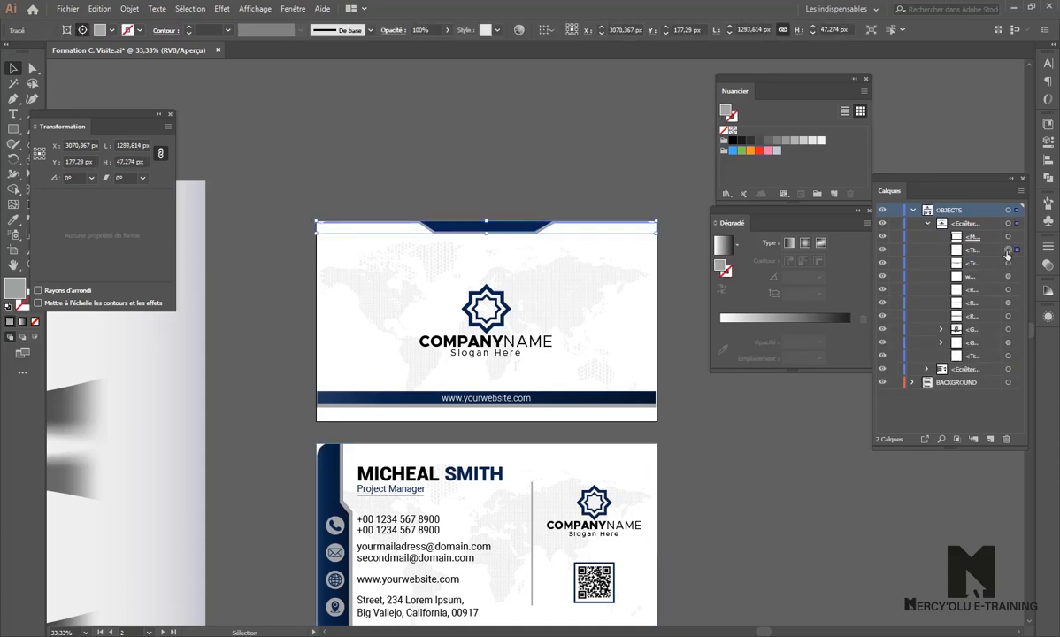
pyautogui.click(1009, 263)
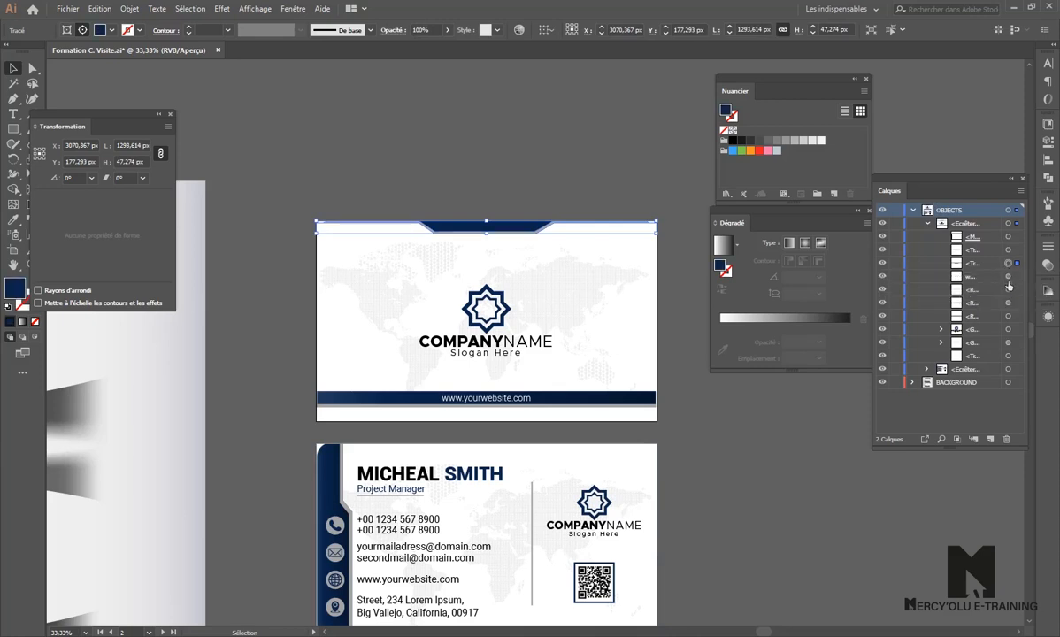
pyautogui.click(1009, 276)
pyautogui.click(1008, 291)
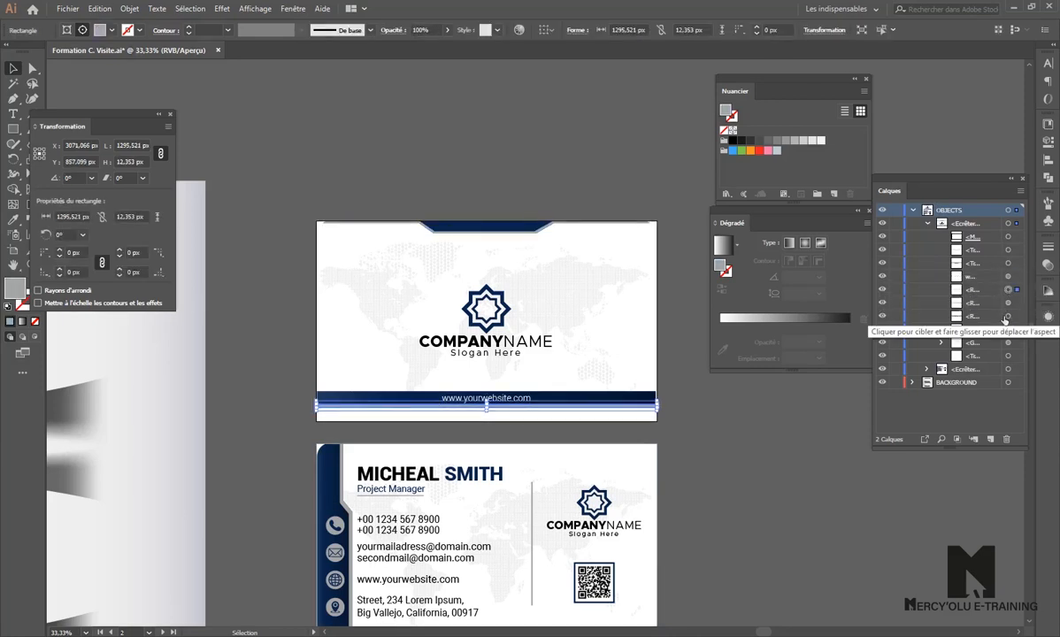
pyautogui.click(1008, 303)
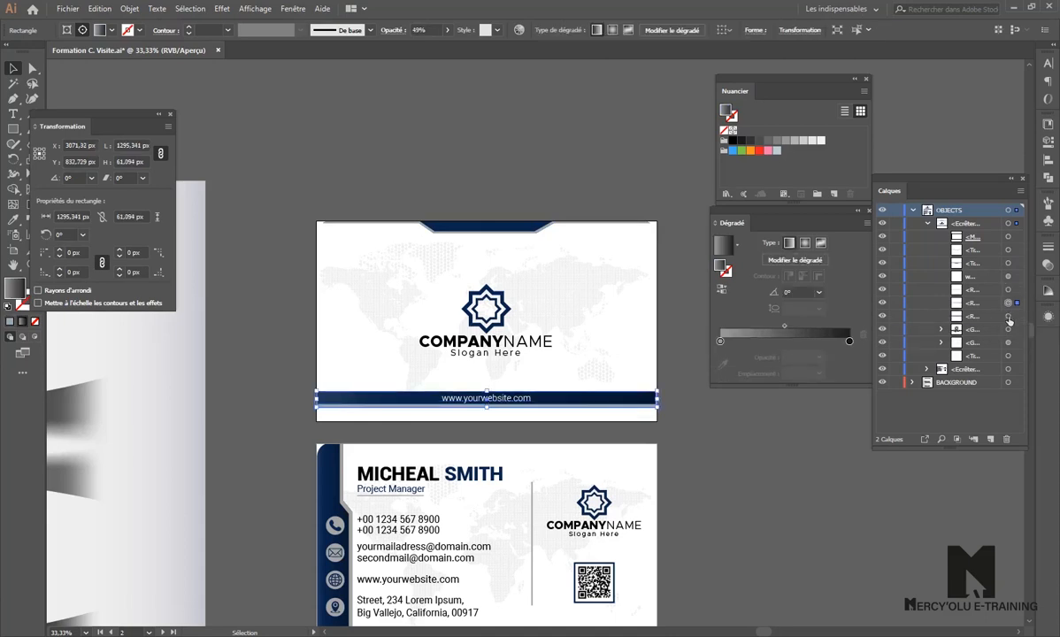
pyautogui.click(1008, 316)
pyautogui.click(1008, 329)
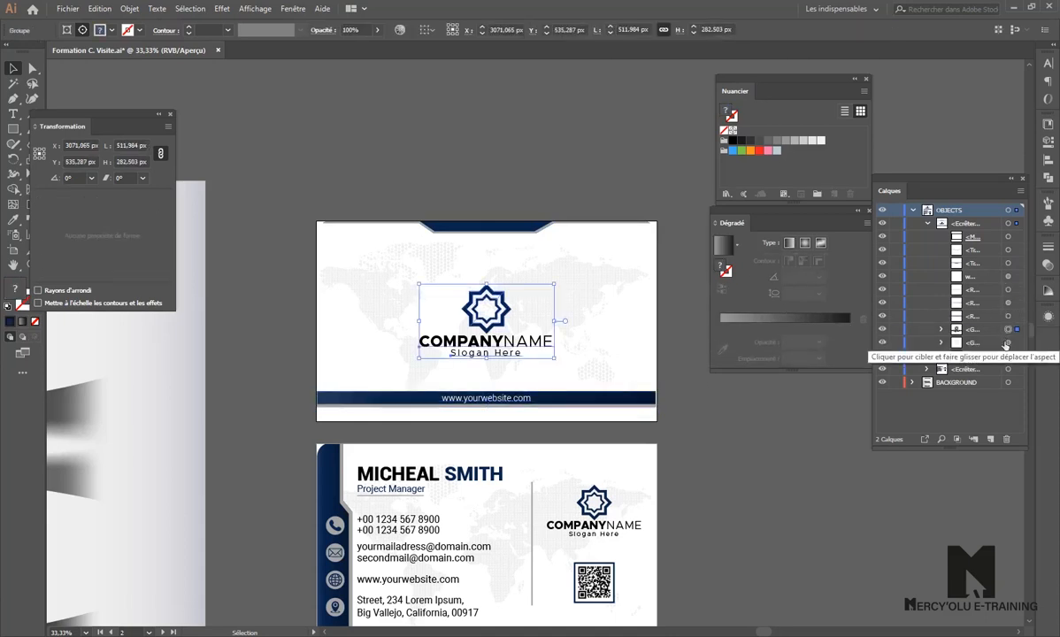
pyautogui.click(1008, 343)
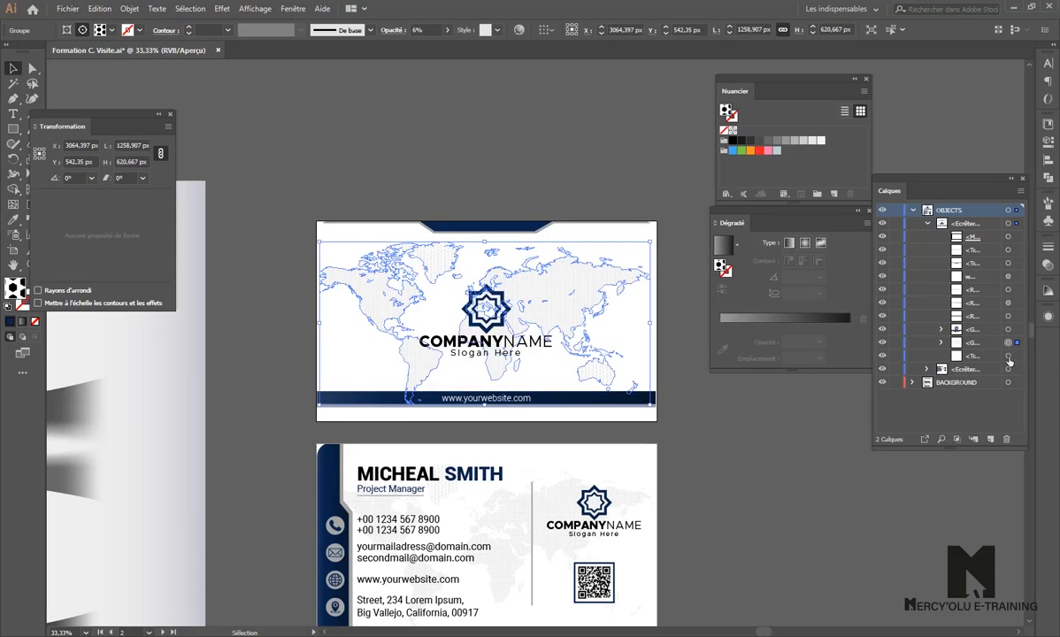
pyautogui.click(1008, 356)
# - Recheck the front card's layer items in reverse order, from the world map up to the rounded-corner clipping path
pyautogui.click(1009, 342)
pyautogui.click(1008, 329)
pyautogui.click(1008, 316)
pyautogui.click(1009, 303)
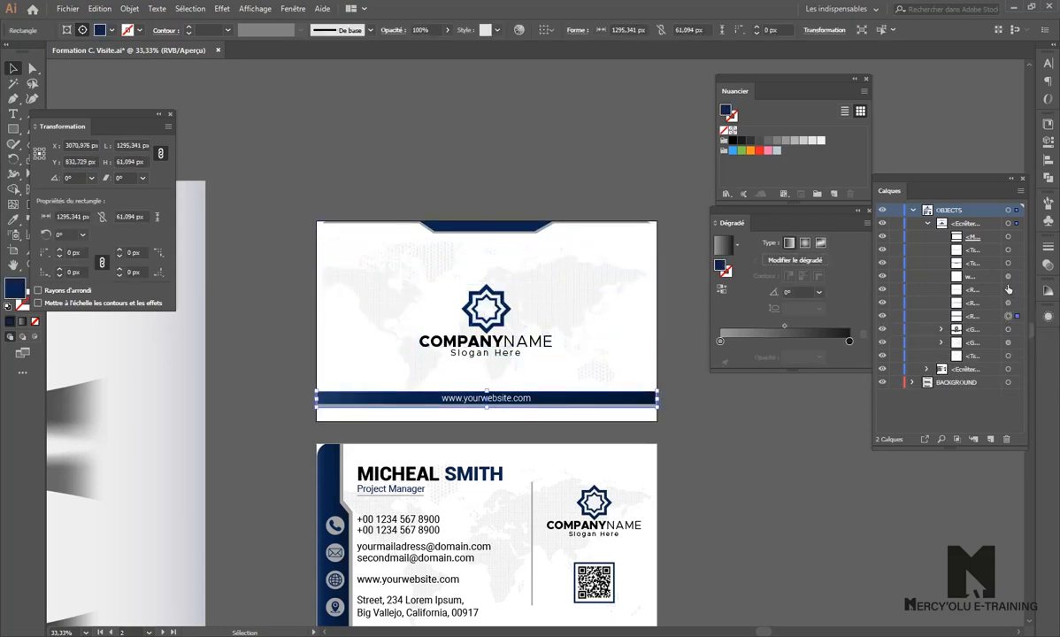
pyautogui.click(1008, 289)
pyautogui.click(1008, 276)
pyautogui.click(1008, 263)
pyautogui.click(1009, 249)
pyautogui.click(1008, 236)
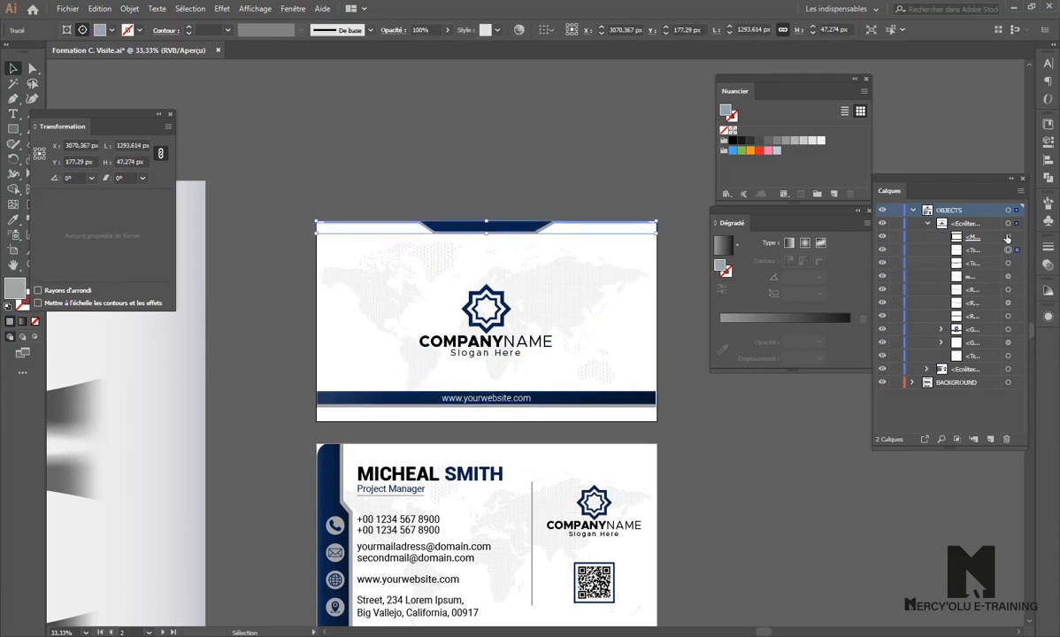
pyautogui.click(1009, 236)
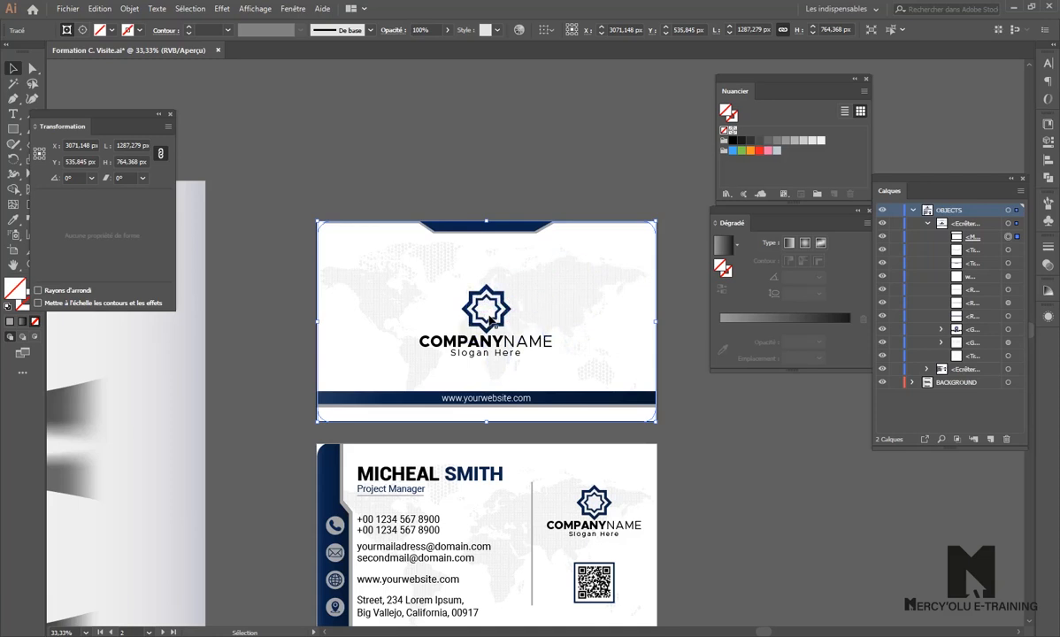
# - Ungroup the front card's logo group to separate the star emblem from the company text, and select only the star group
pyautogui.click(369, 182)
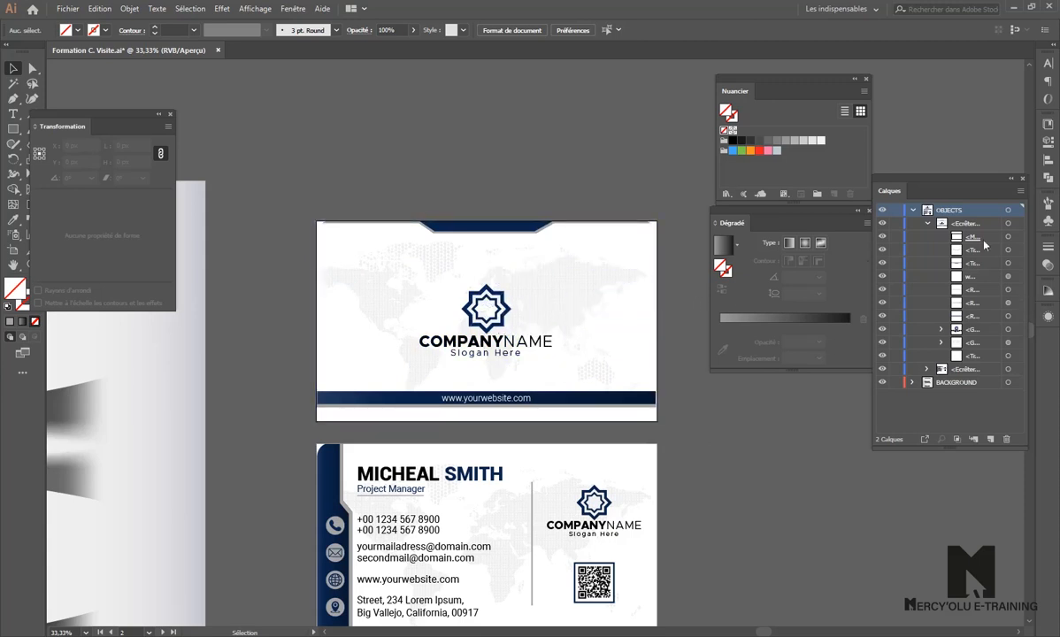
pyautogui.click(1008, 330)
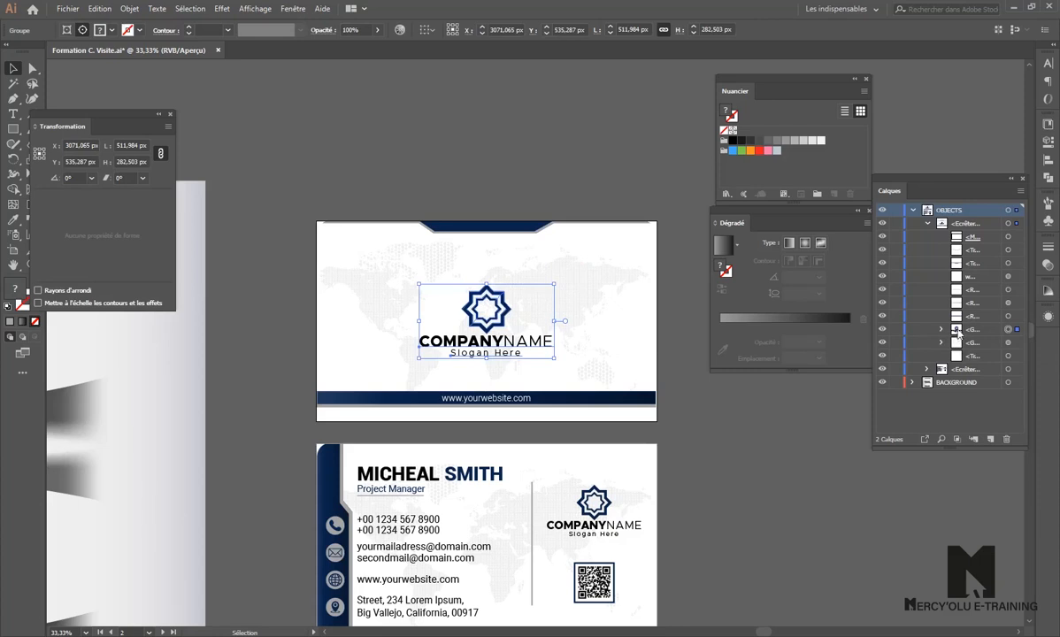
pyautogui.moveTo(947, 186); pyautogui.dragTo(920, 184)
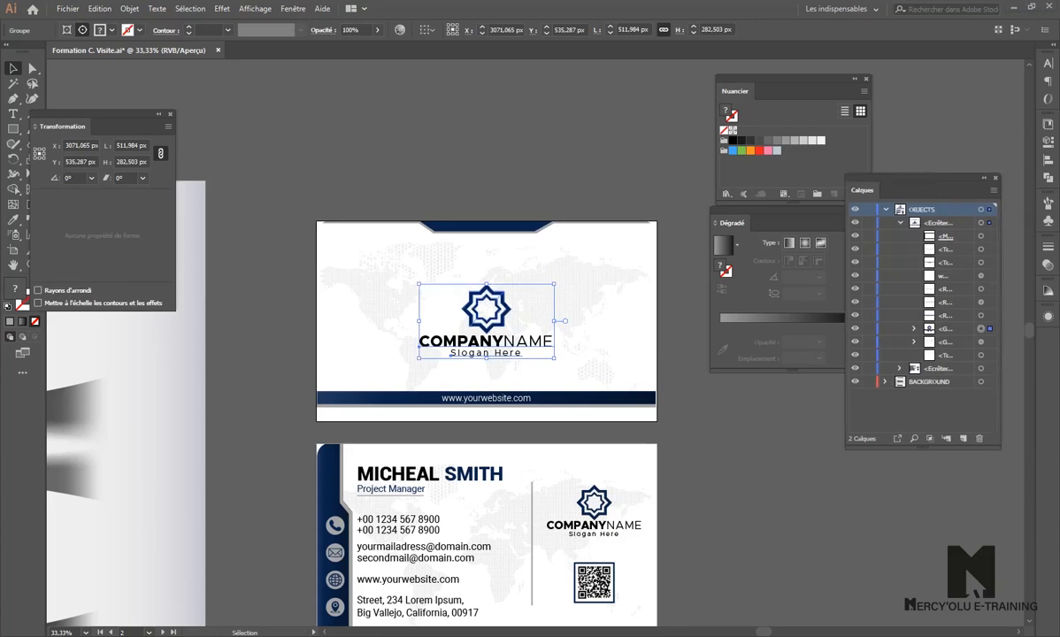
pyautogui.click(981, 329)
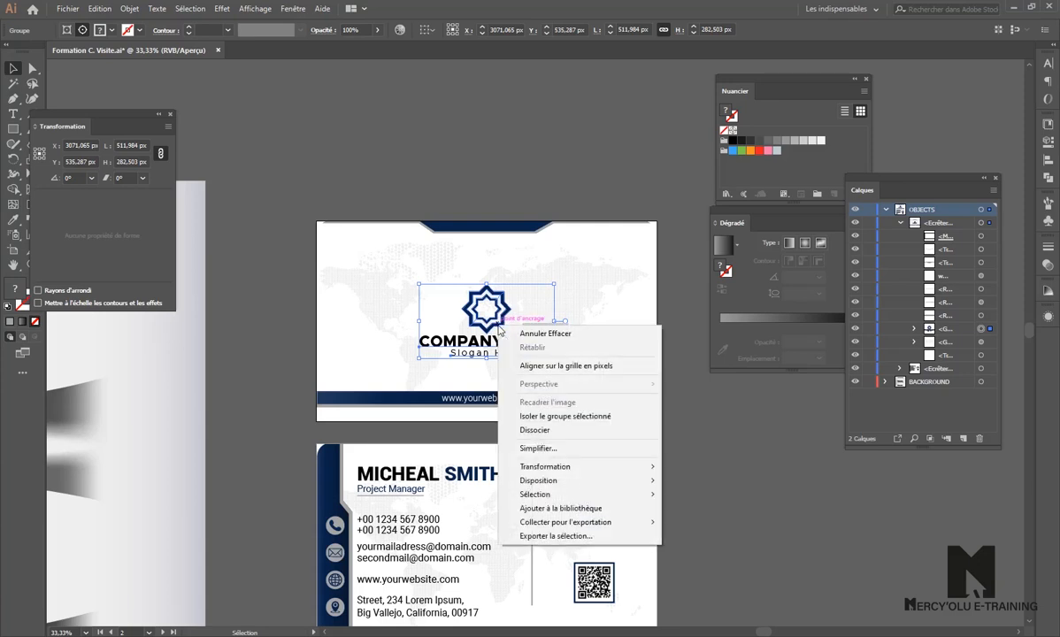
pyautogui.click(541, 432)
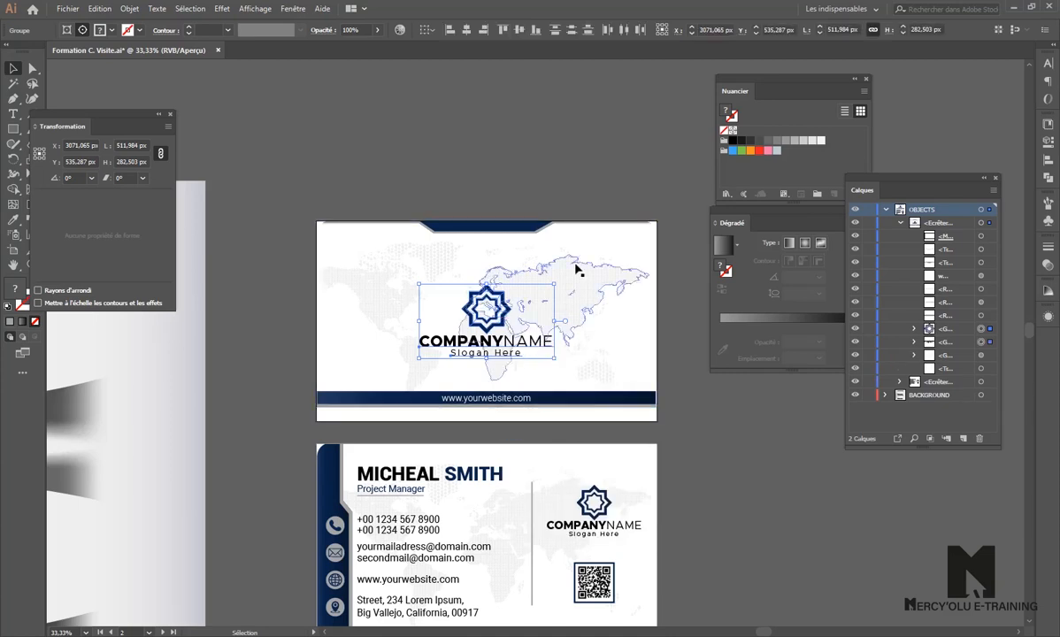
pyautogui.click(505, 305)
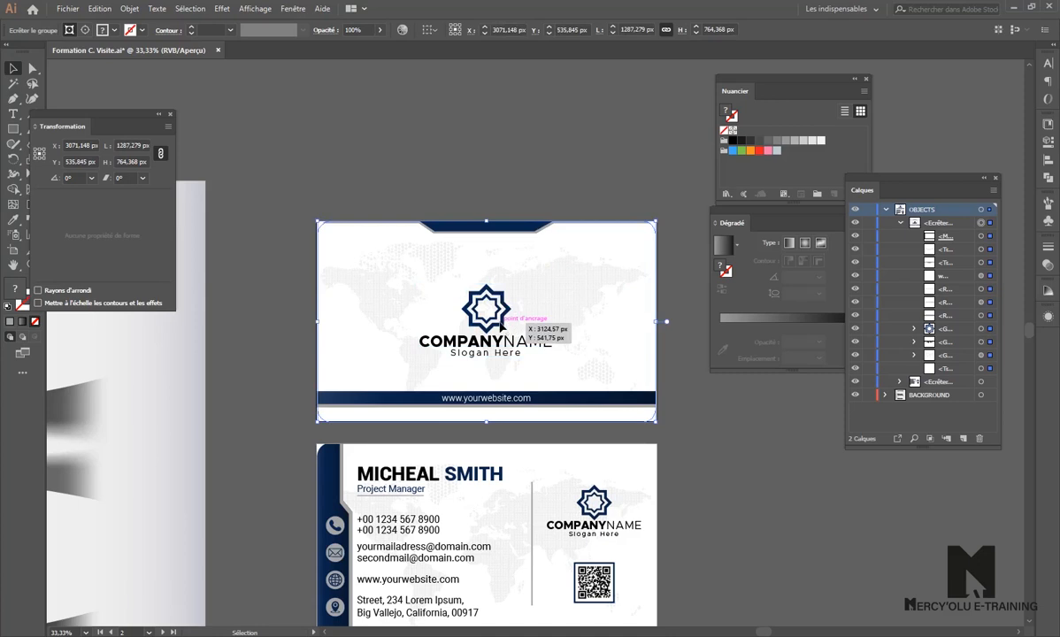
pyautogui.click(981, 330)
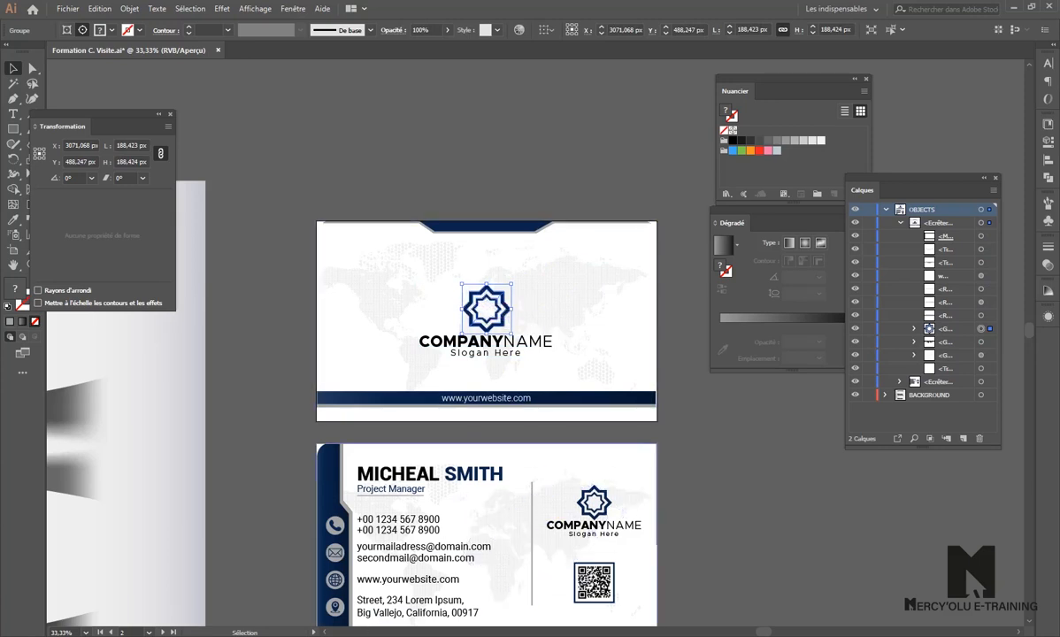
# - Place the Mercy'Olu E-Training logo image from the Mercy'Olu client folder above the front card and embed it in the document
pyautogui.moveTo(354, 636)
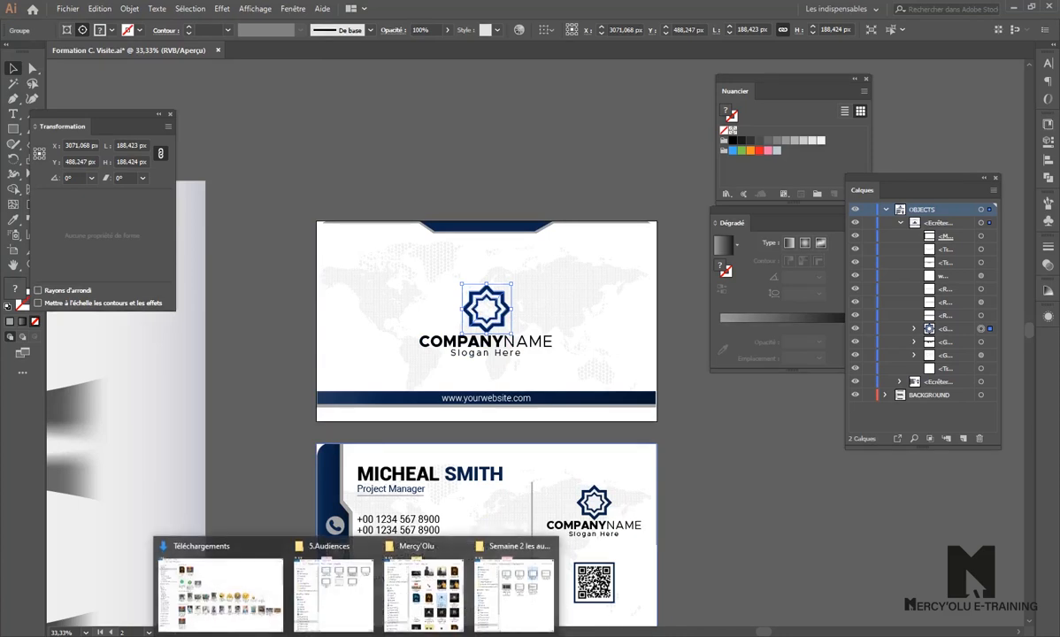
pyautogui.click(423, 589)
pyautogui.moveTo(881, 341); pyautogui.dragTo(437, 171)
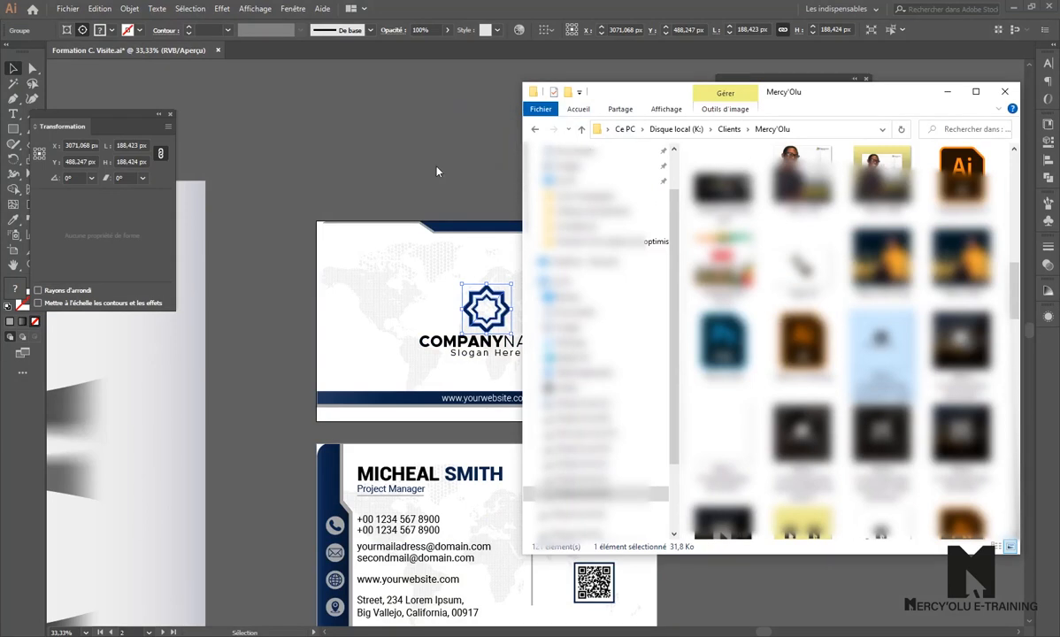
pyautogui.click(944, 91)
pyautogui.moveTo(437, 168); pyautogui.dragTo(495, 317)
pyautogui.moveTo(499, 252); pyautogui.dragTo(503, 146)
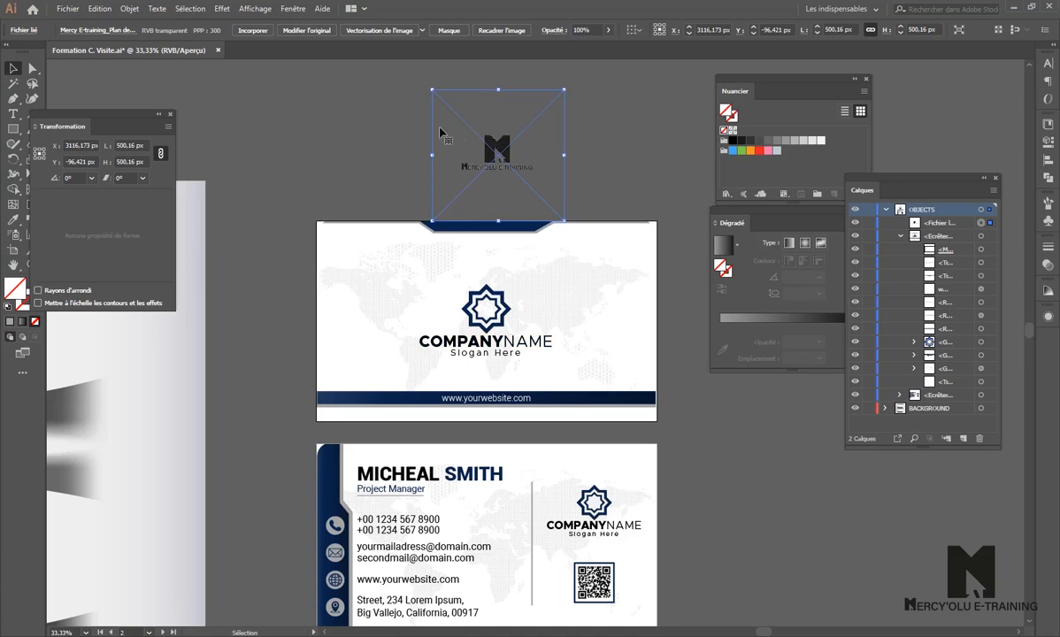
pyautogui.click(253, 32)
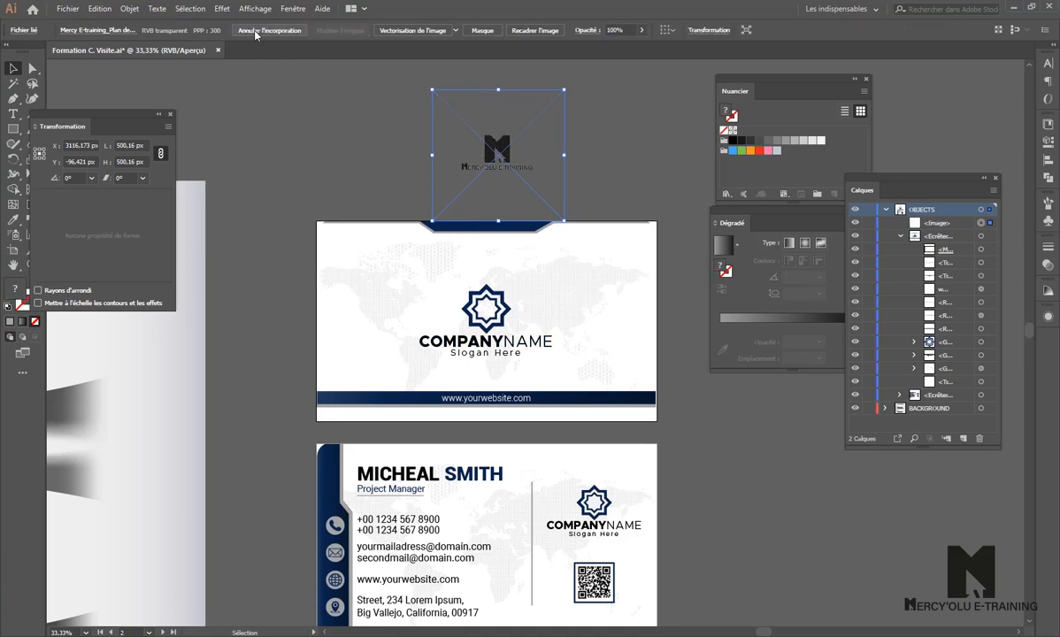
# - Move the embedded logo down until its artwork sits just above the front card's header shape, horizontally centred on the card
pyautogui.moveTo(502, 150); pyautogui.dragTo(489, 174)
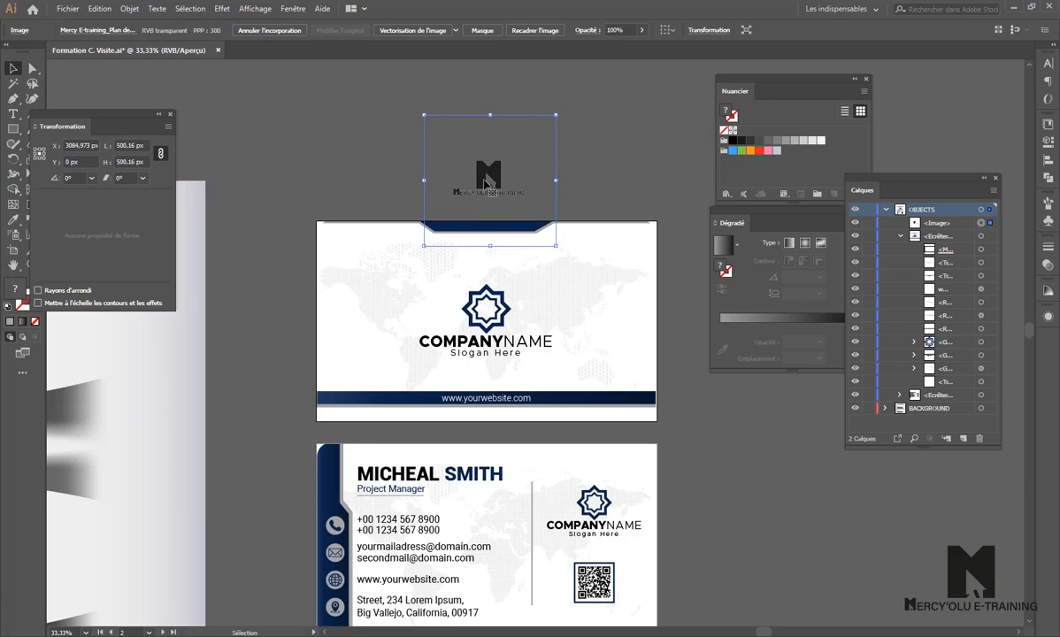
pyautogui.moveTo(485, 173); pyautogui.dragTo(486, 184)
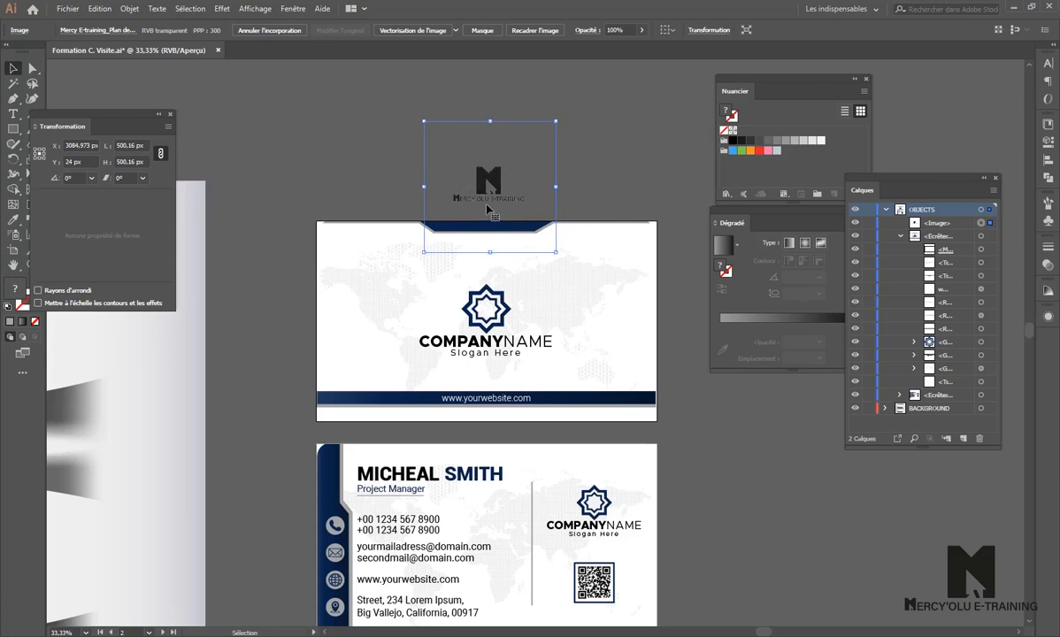
pyautogui.moveTo(487, 181); pyautogui.dragTo(487, 196)
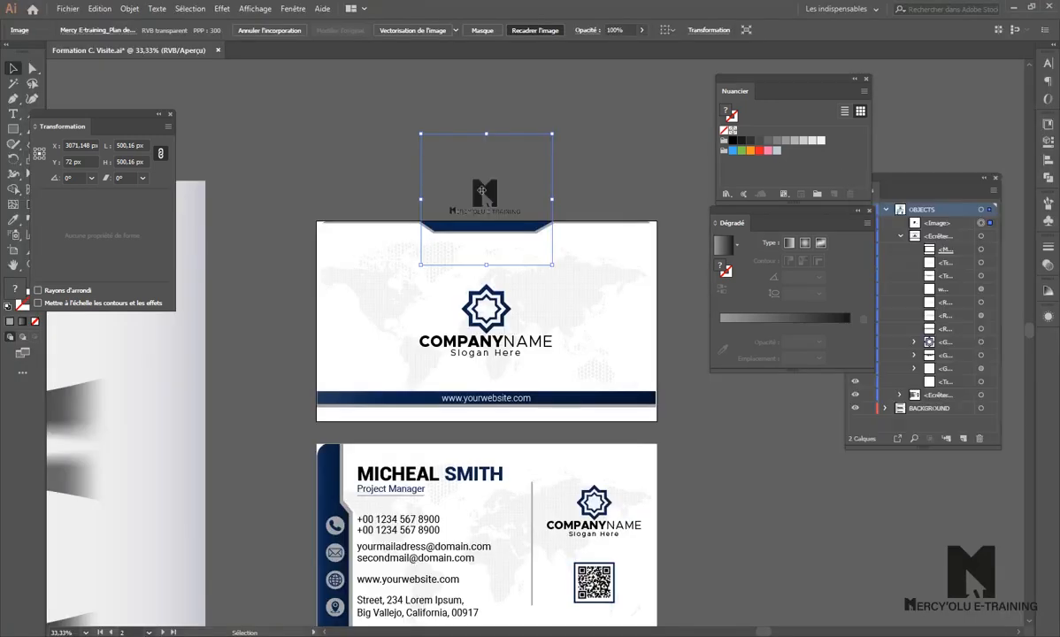
# - Crop the logo image tightly around its artwork to about 276 × 140 px and move it over the front card's star emblem
pyautogui.scroll(3, 488, 189)
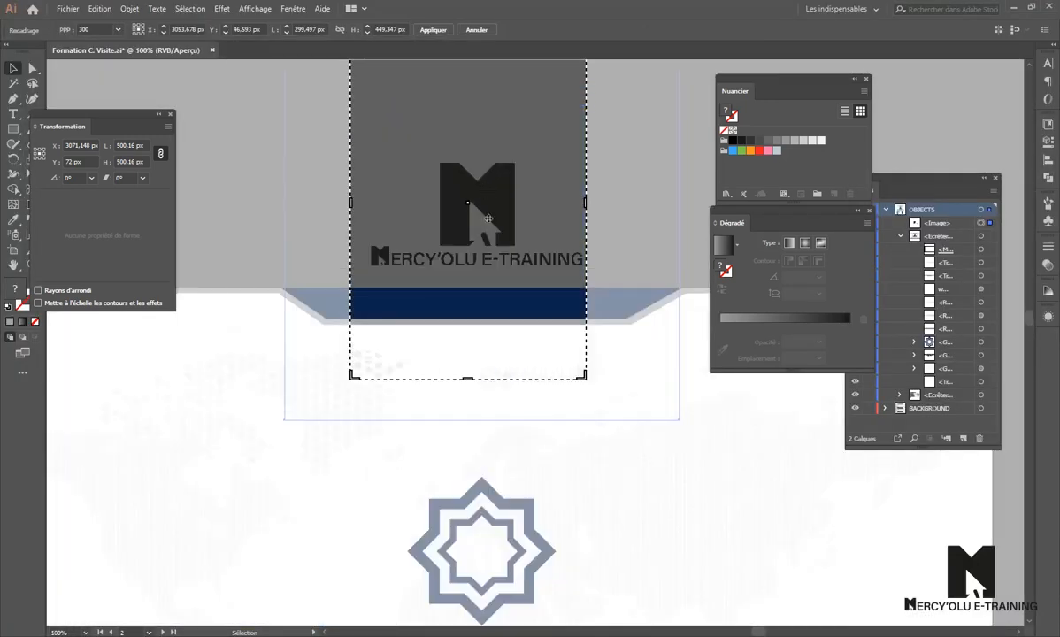
pyautogui.scroll(2, 490, 209)
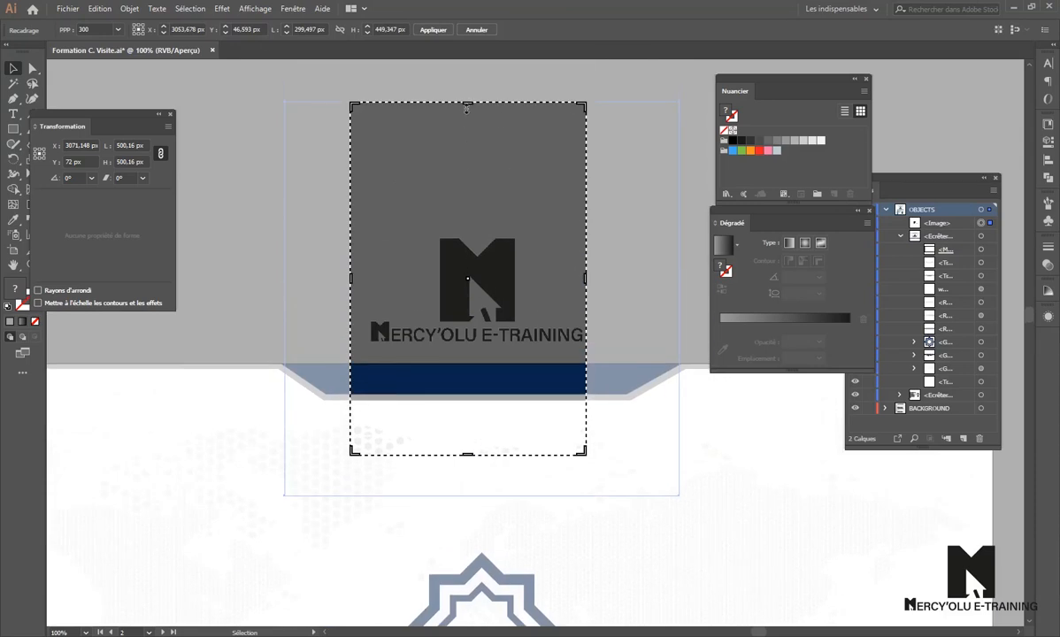
pyautogui.moveTo(468, 106); pyautogui.dragTo(476, 258)
pyautogui.moveTo(469, 456); pyautogui.dragTo(466, 345)
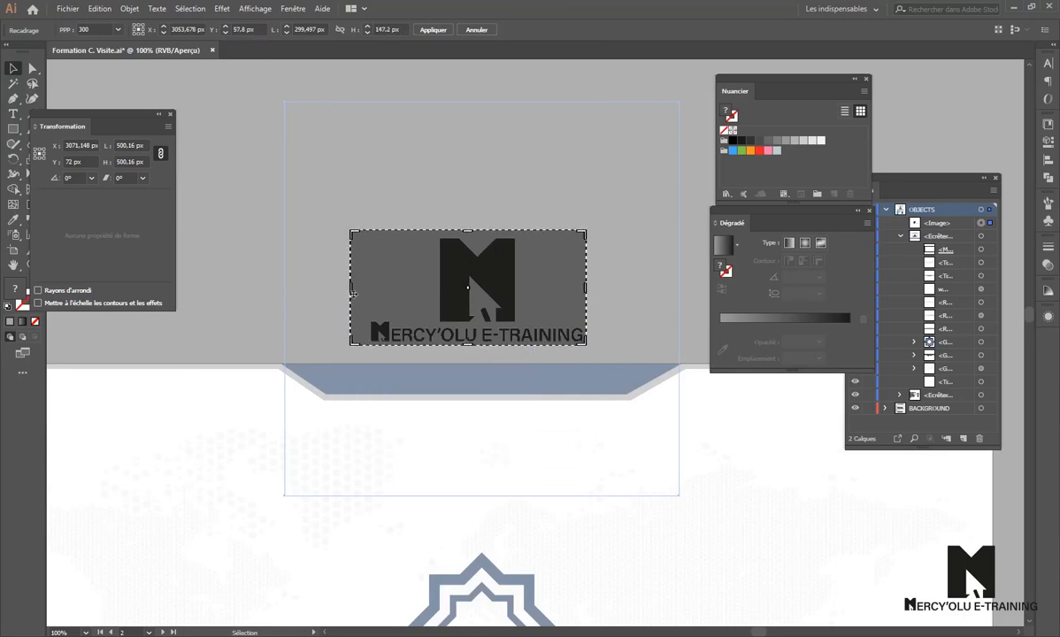
pyautogui.moveTo(351, 287); pyautogui.dragTo(370, 287)
pyautogui.moveTo(476, 230); pyautogui.dragTo(476, 237)
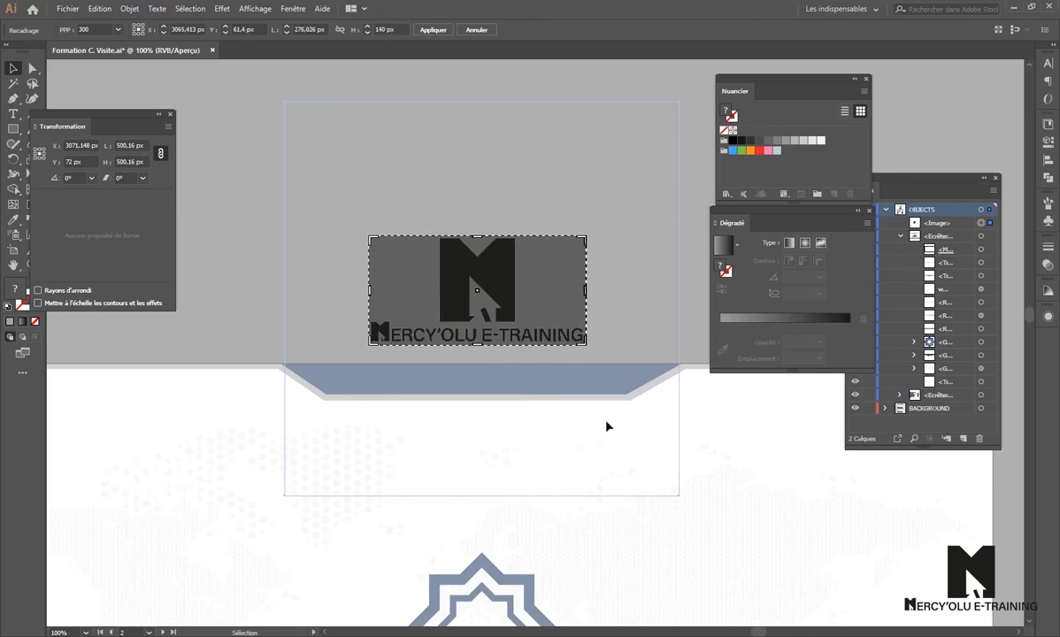
pyautogui.click(434, 30)
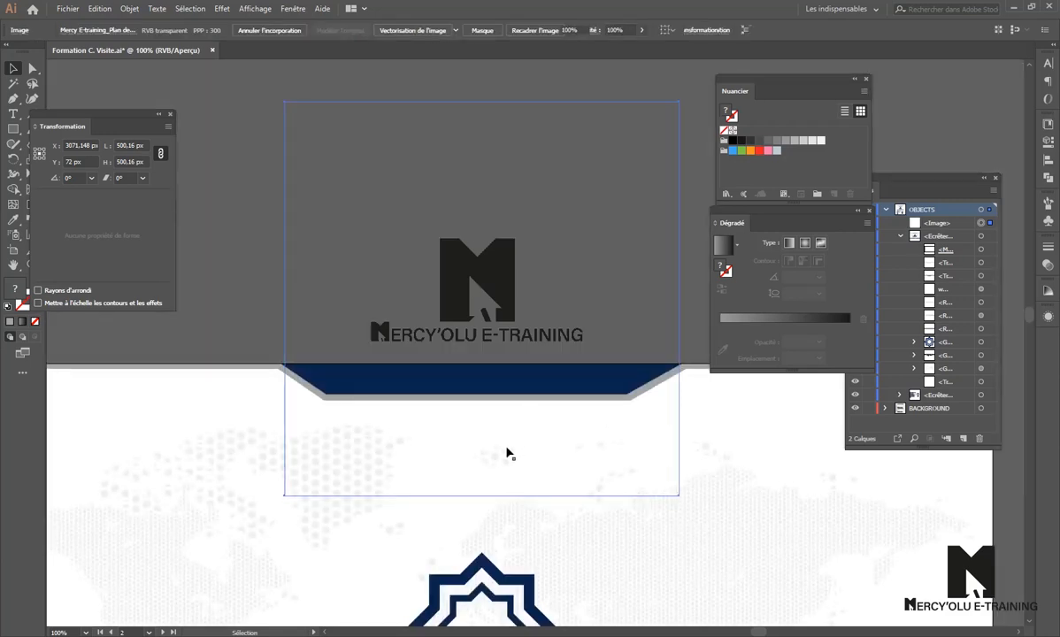
pyautogui.scroll(-4, 477, 287)
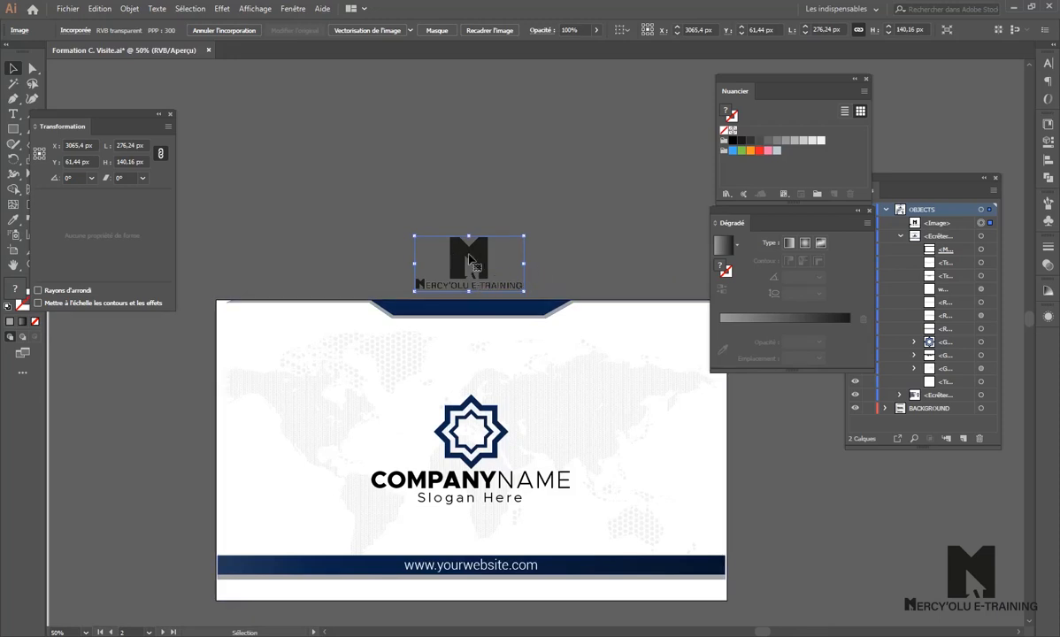
pyautogui.moveTo(470, 273); pyautogui.dragTo(476, 430)
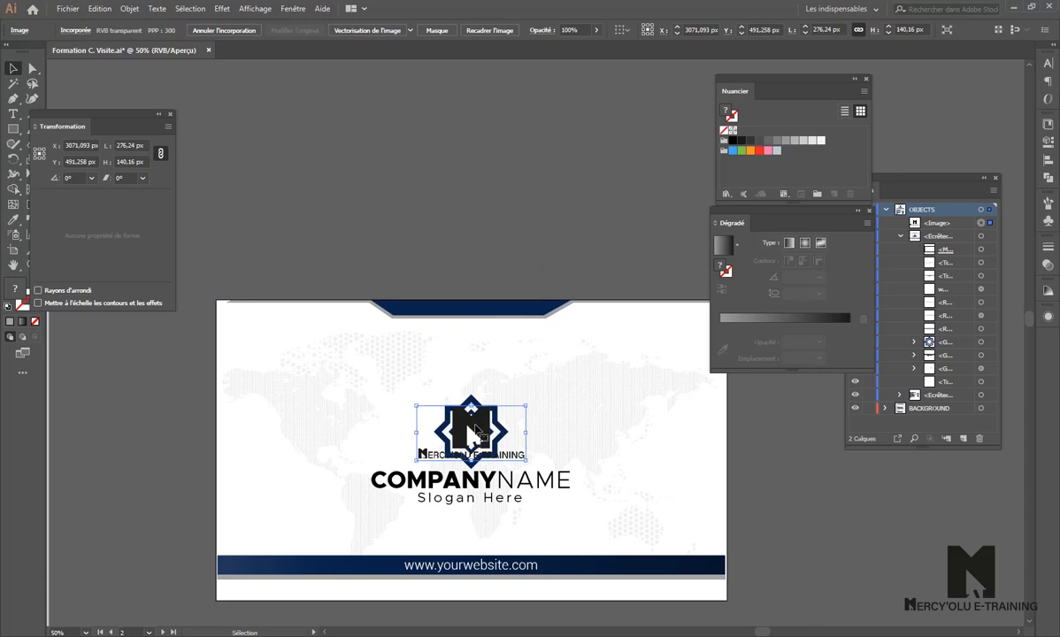
# - Try cutting the logo and pasting it in place inside the isolated clipping group, directly above the star emblem
pyautogui.press('Delete')
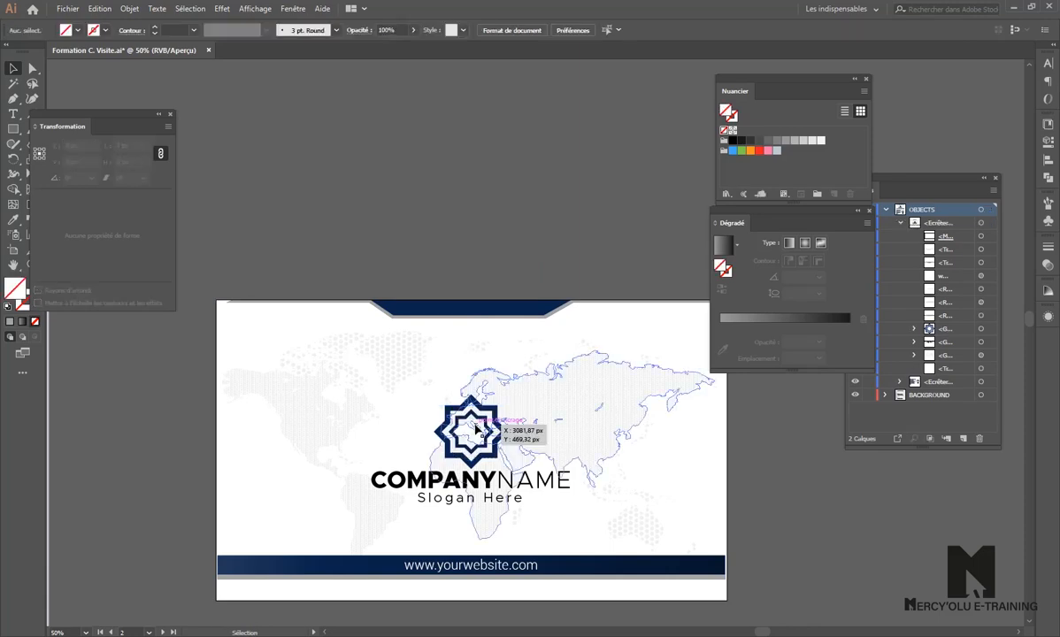
pyautogui.click(450, 454)
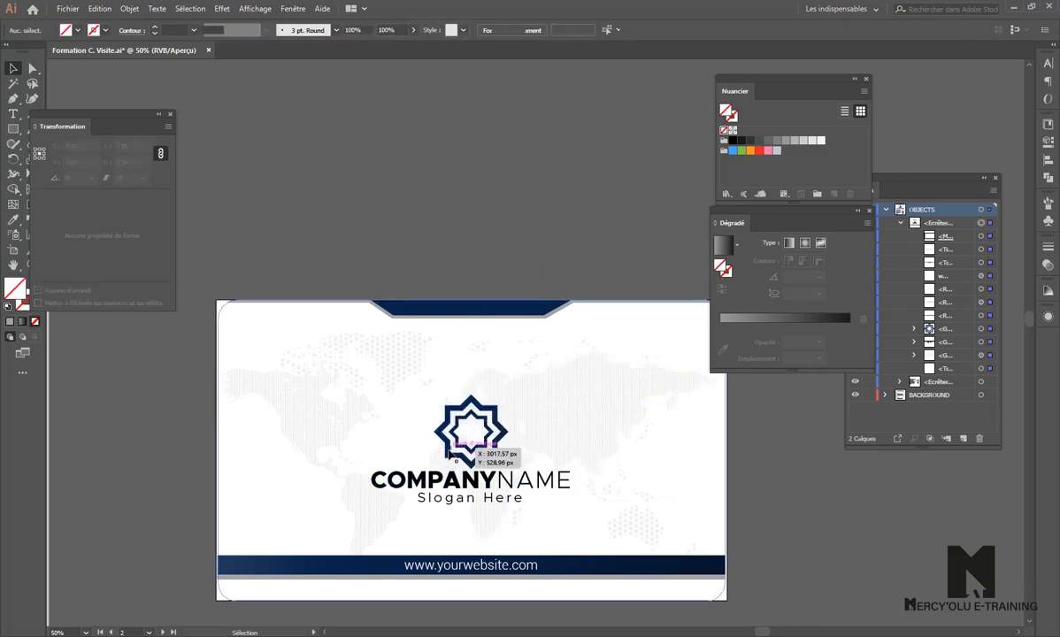
pyautogui.doubleClick(450, 454)
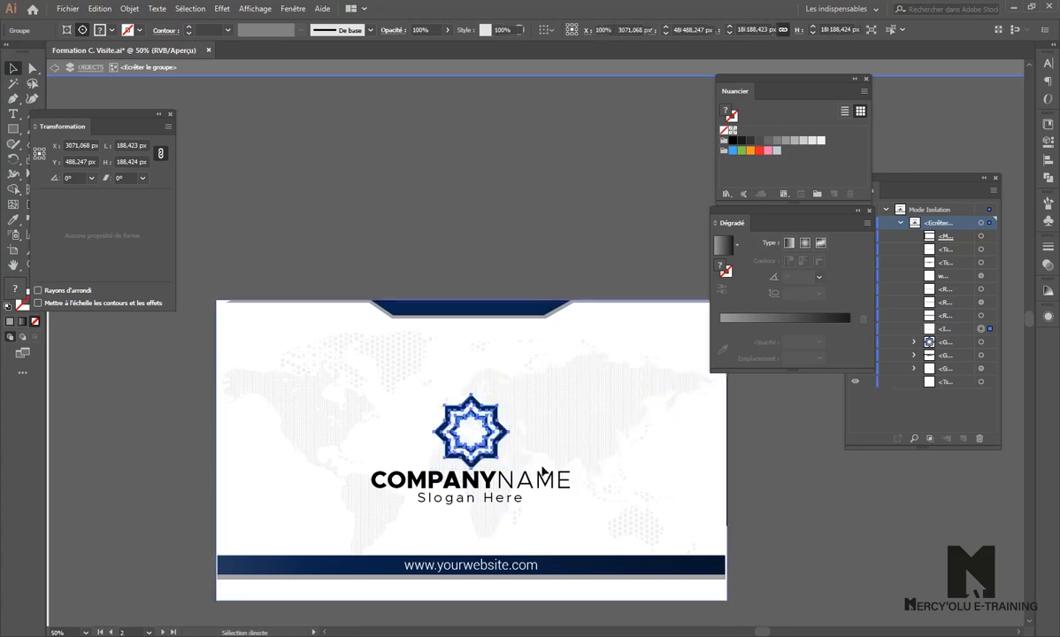
pyautogui.hotkey('ctrl', 'v')
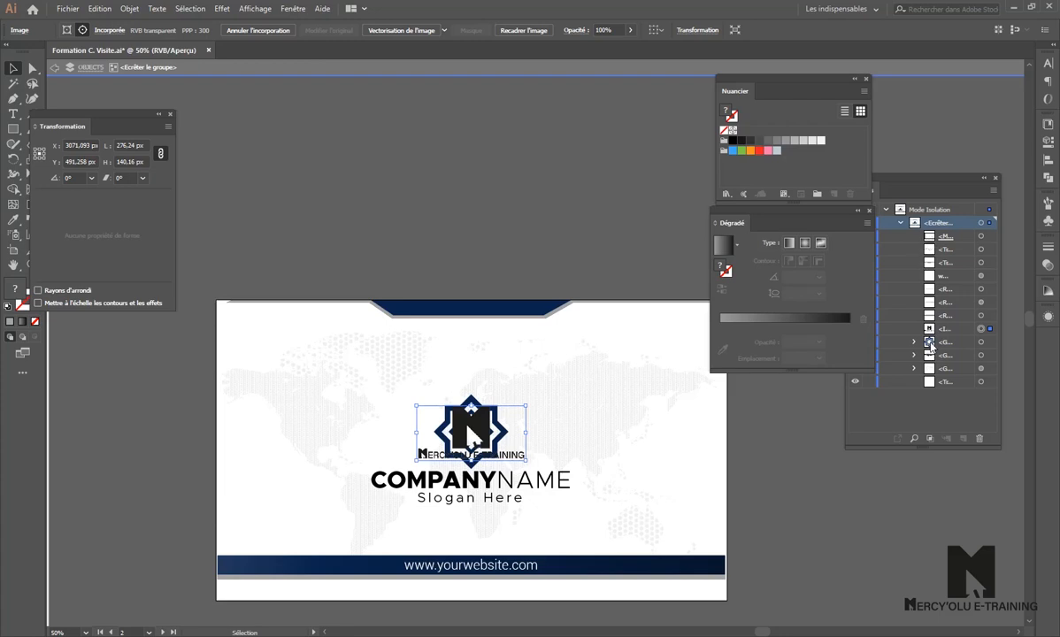
# - Undo the paste inside the clipping group to bring the logo back outside it, and deselect the artwork
pyautogui.click(917, 209)
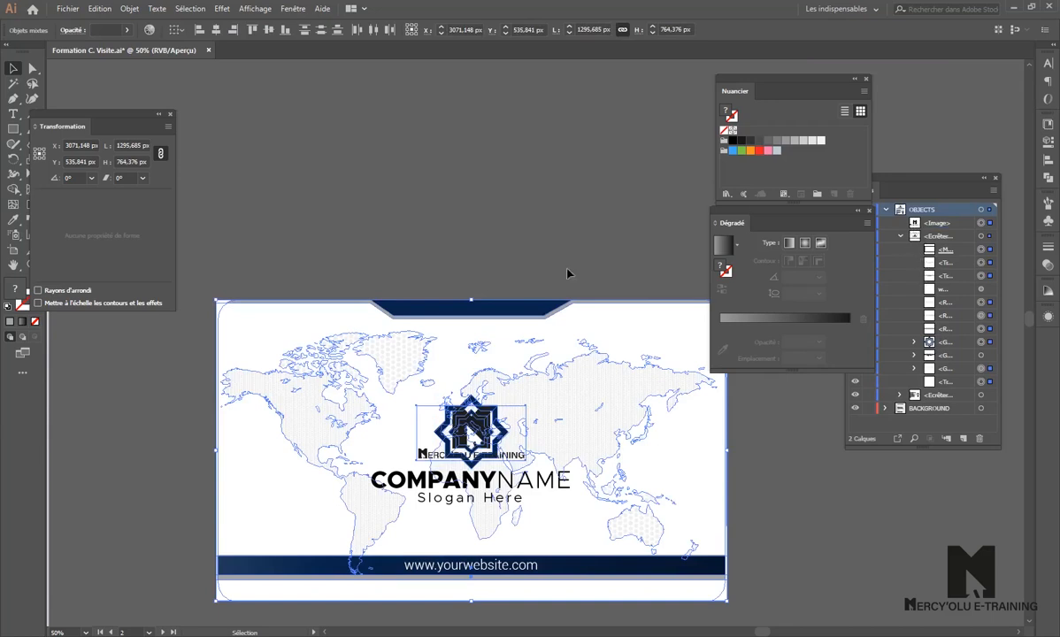
pyautogui.click(471, 358)
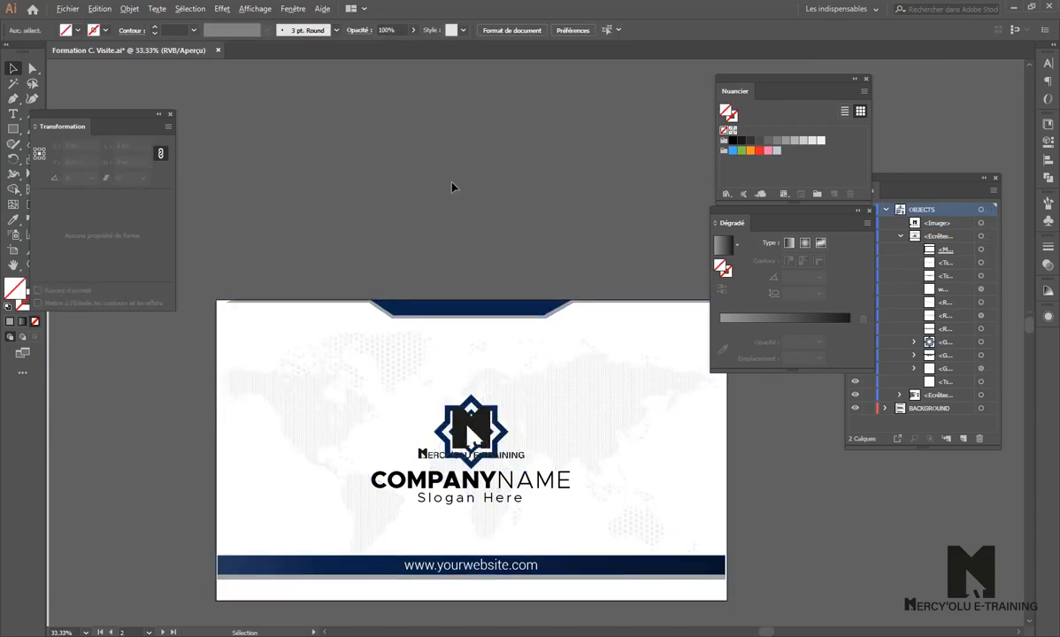
pyautogui.scroll(-2, 452, 186)
pyautogui.click(447, 338)
pyautogui.scroll(3, 453, 345)
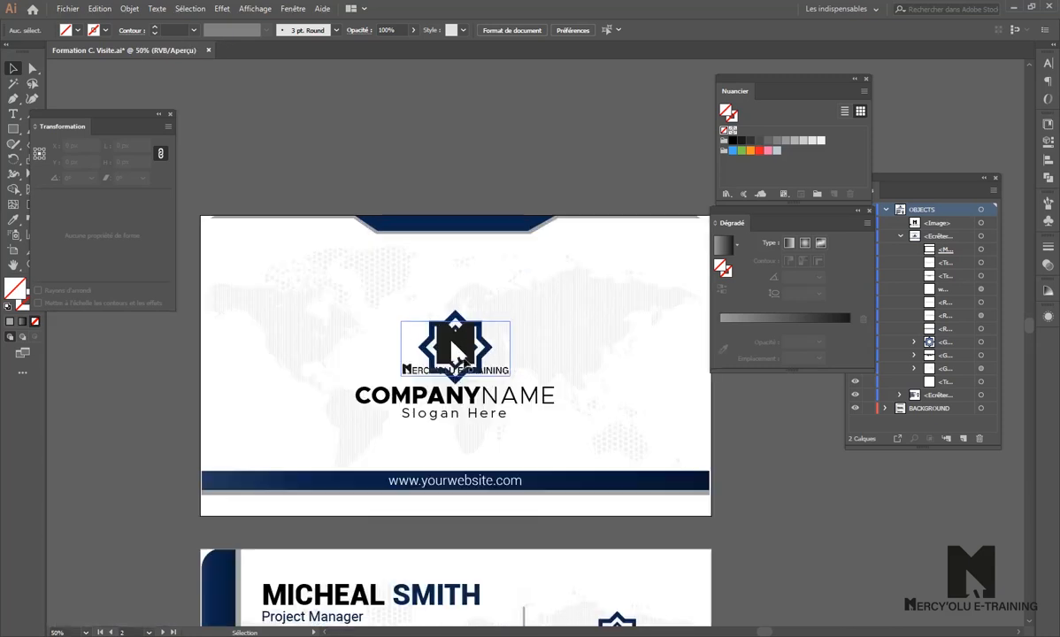
pyautogui.click(670, 344)
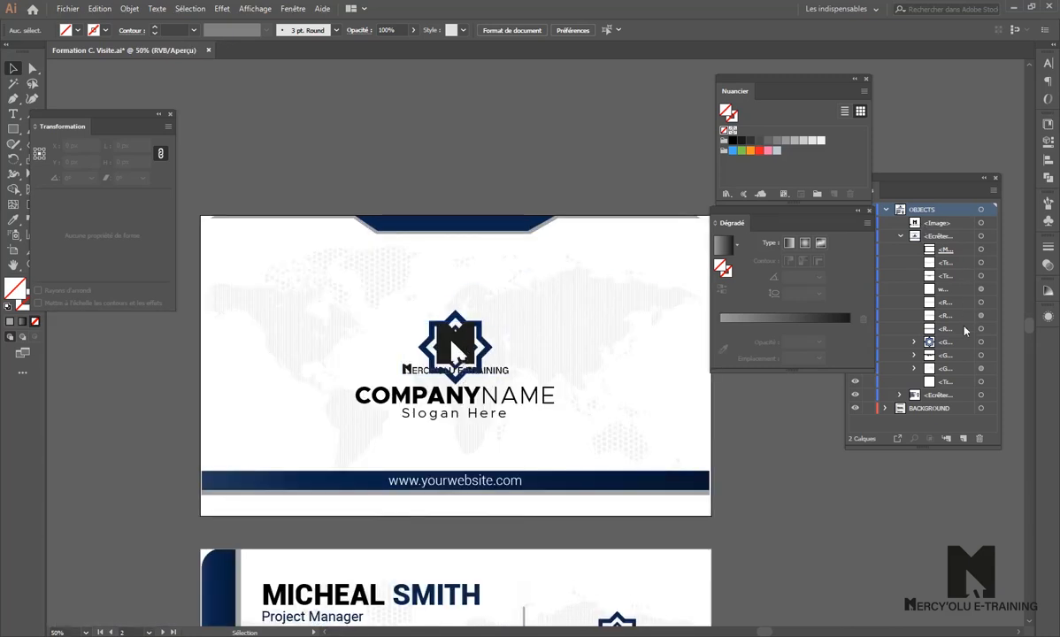
# - Move the logo image into the front card's clipping group, directly above the star group in the layer order, and delete the star
pyautogui.click(935, 225)
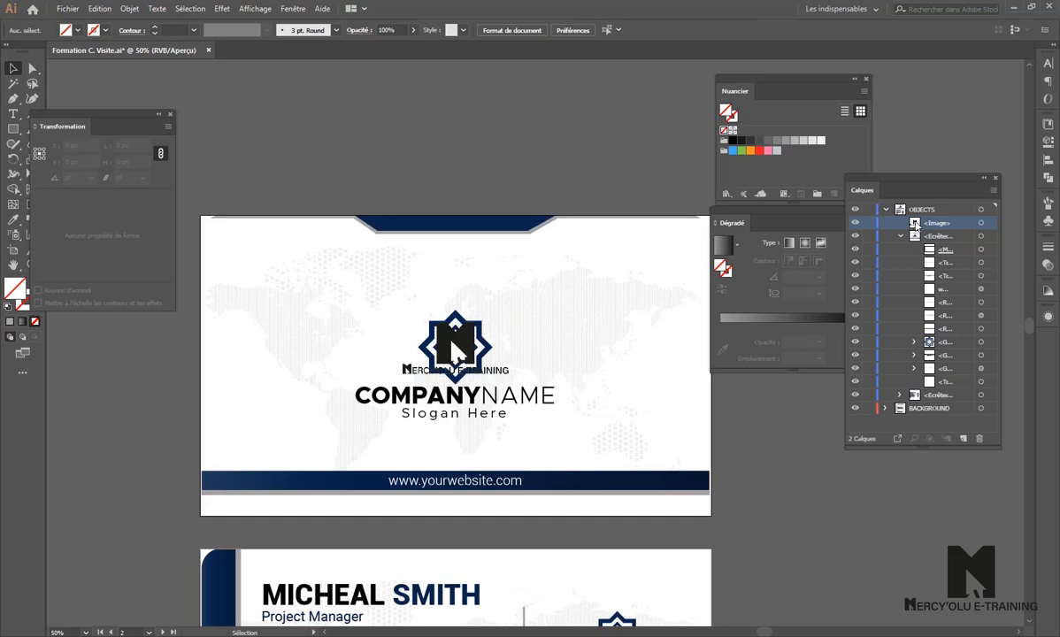
pyautogui.click(980, 224)
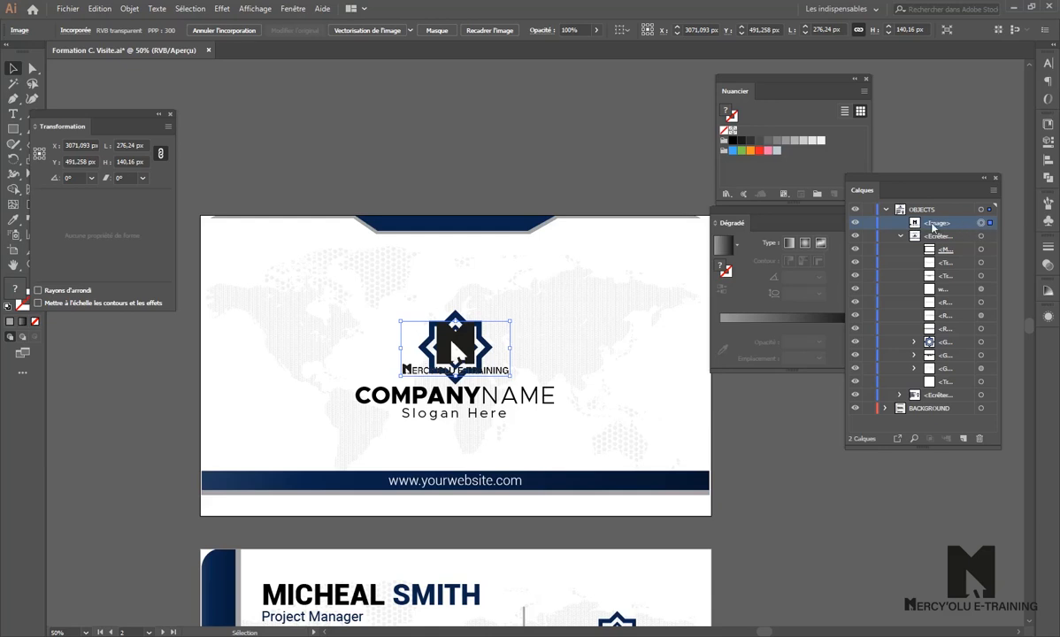
pyautogui.moveTo(914, 224); pyautogui.dragTo(930, 340)
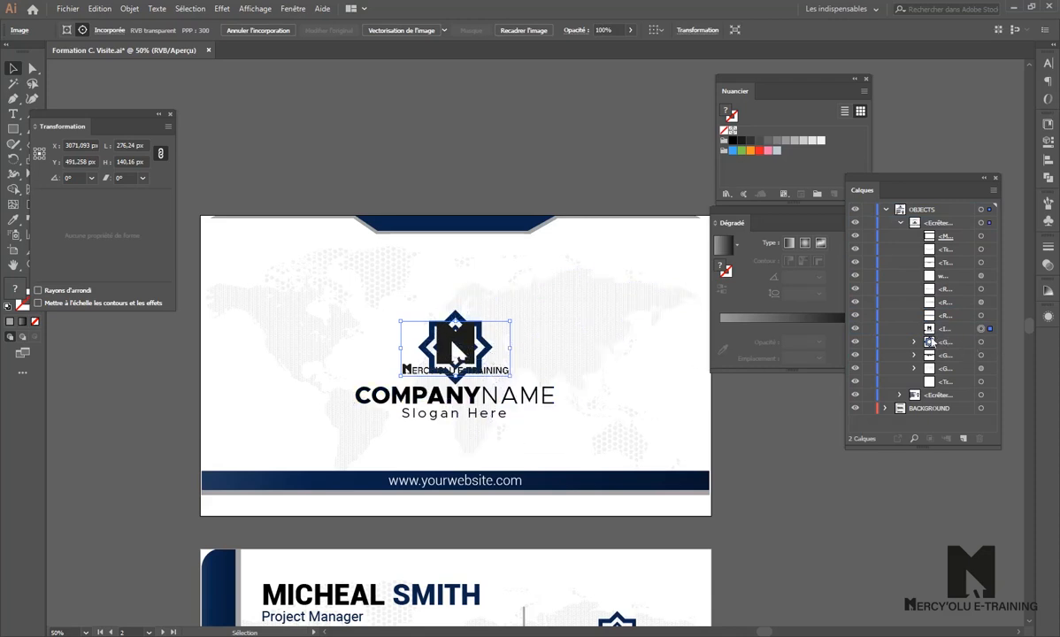
pyautogui.click(981, 343)
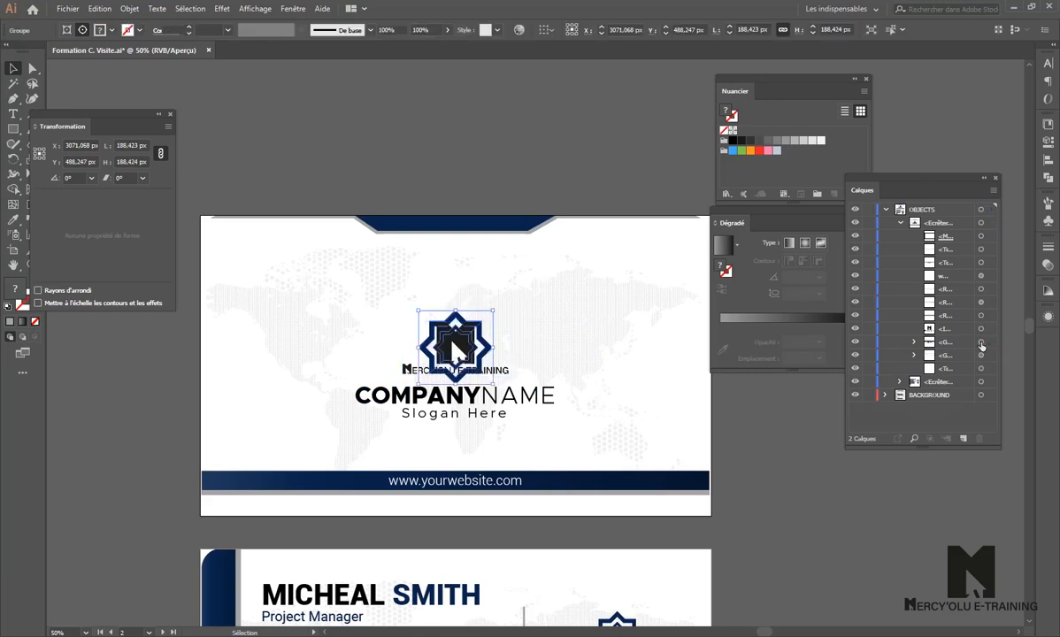
pyautogui.press('Delete')
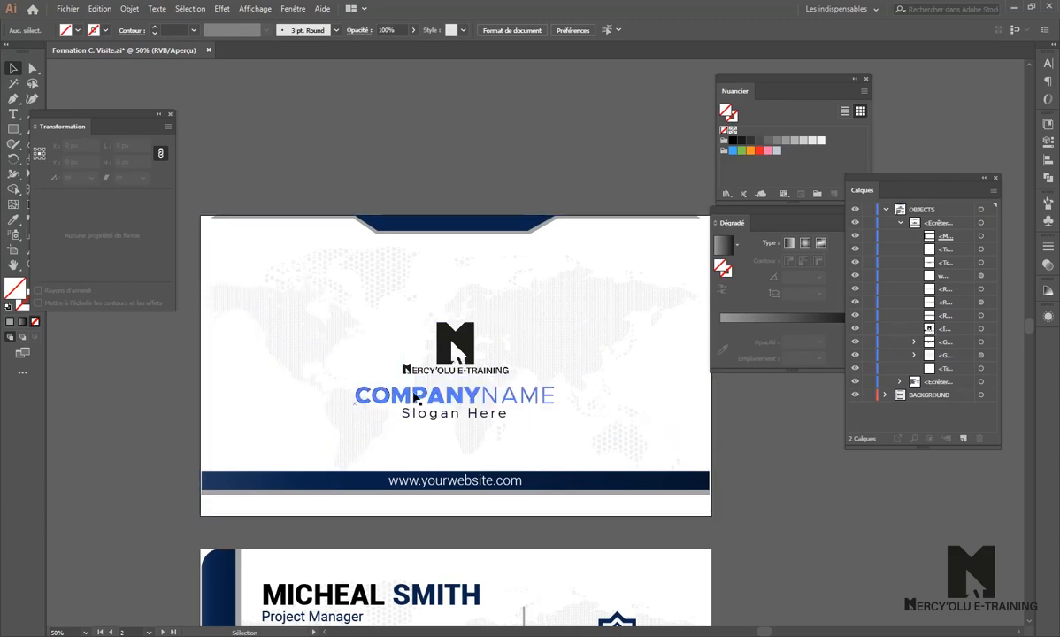
# - Examine the editable company name, slogan and website texts of the front card inside its isolated clipping group
pyautogui.doubleClick(387, 401)
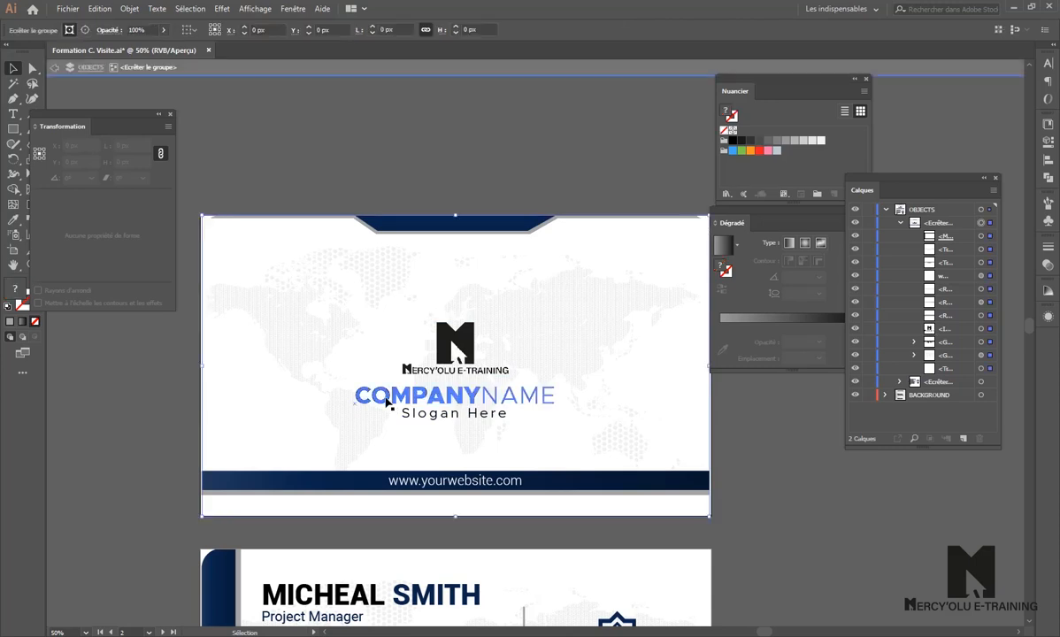
pyautogui.click(387, 400)
pyautogui.click(386, 401)
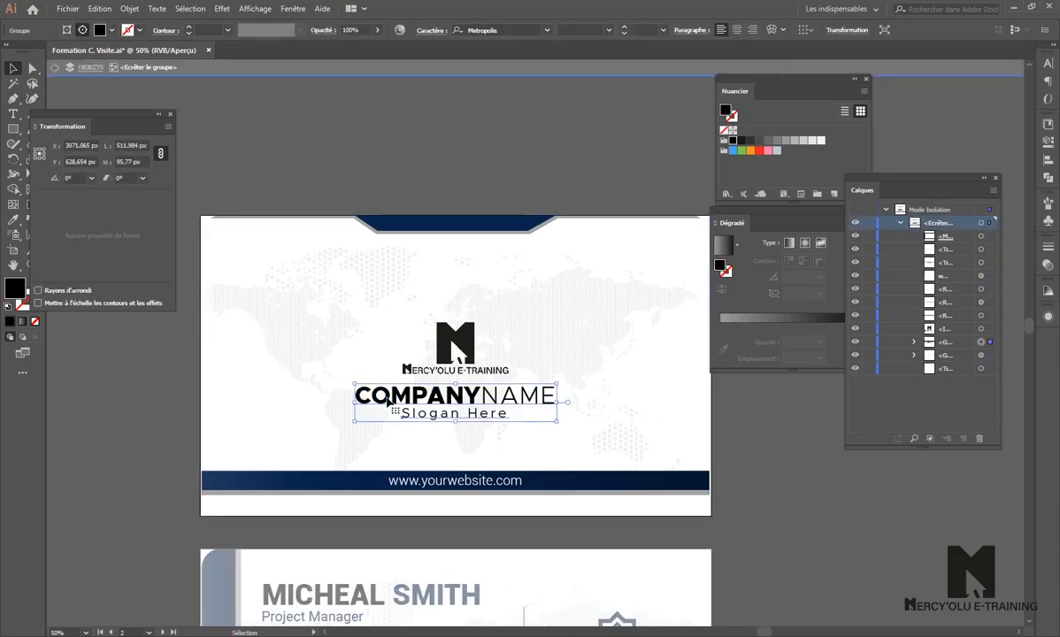
pyautogui.click(12, 114)
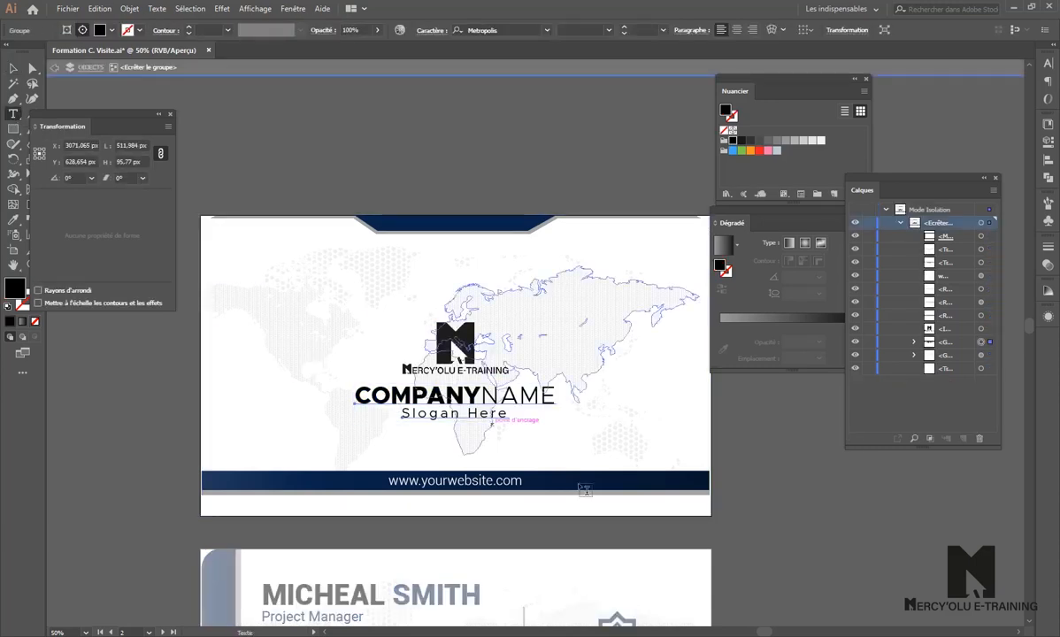
pyautogui.moveTo(355, 400); pyautogui.dragTo(558, 399)
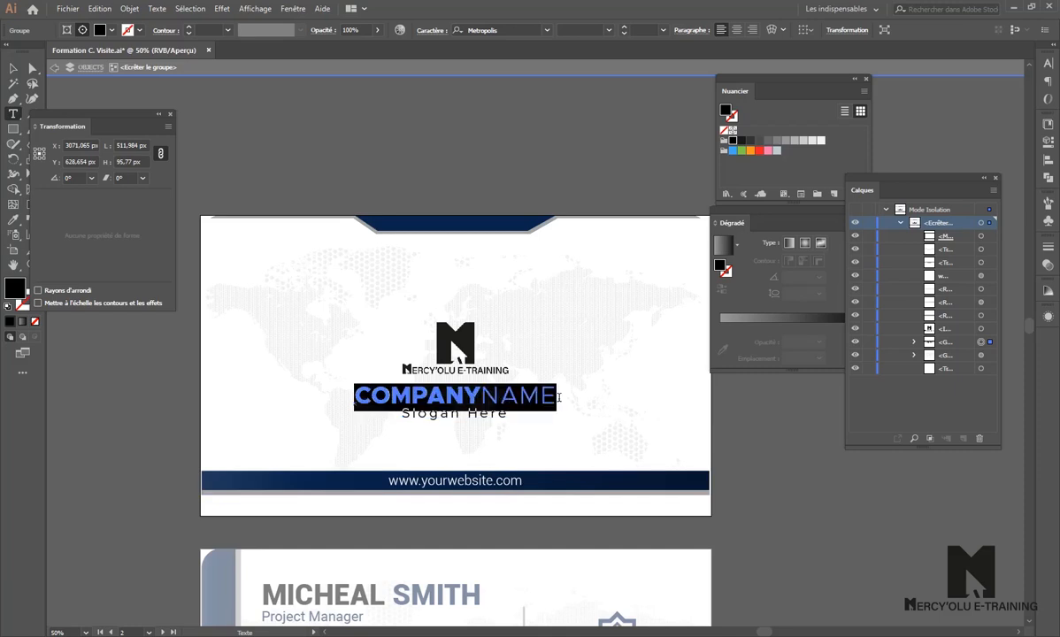
pyautogui.moveTo(403, 413); pyautogui.dragTo(510, 414)
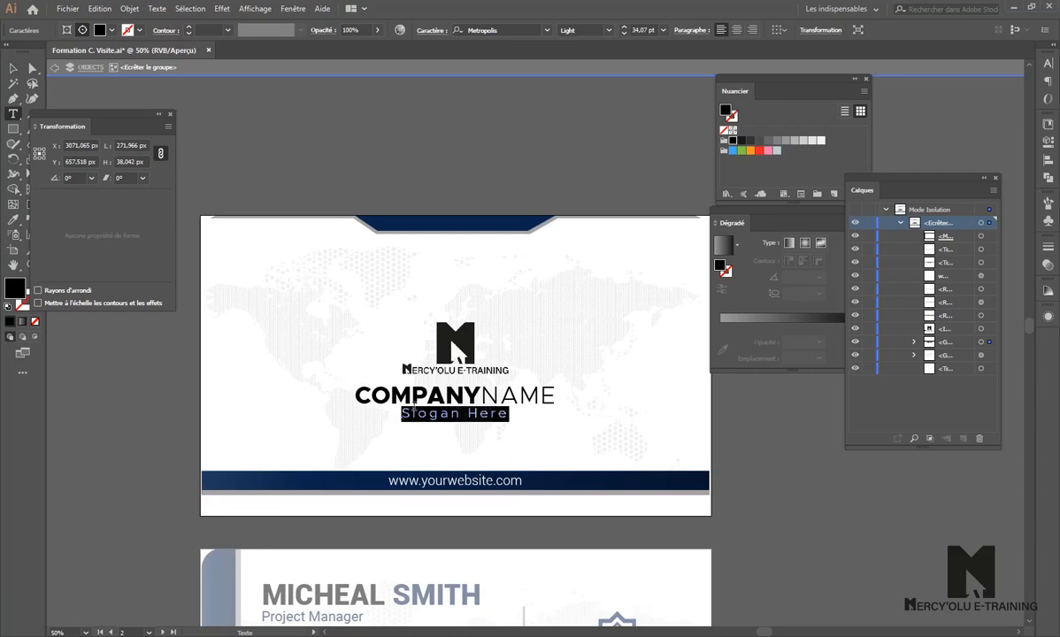
pyautogui.moveTo(392, 479); pyautogui.dragTo(459, 489)
pyautogui.scroll(-1, 459, 489)
pyautogui.scroll(-1, 459, 488)
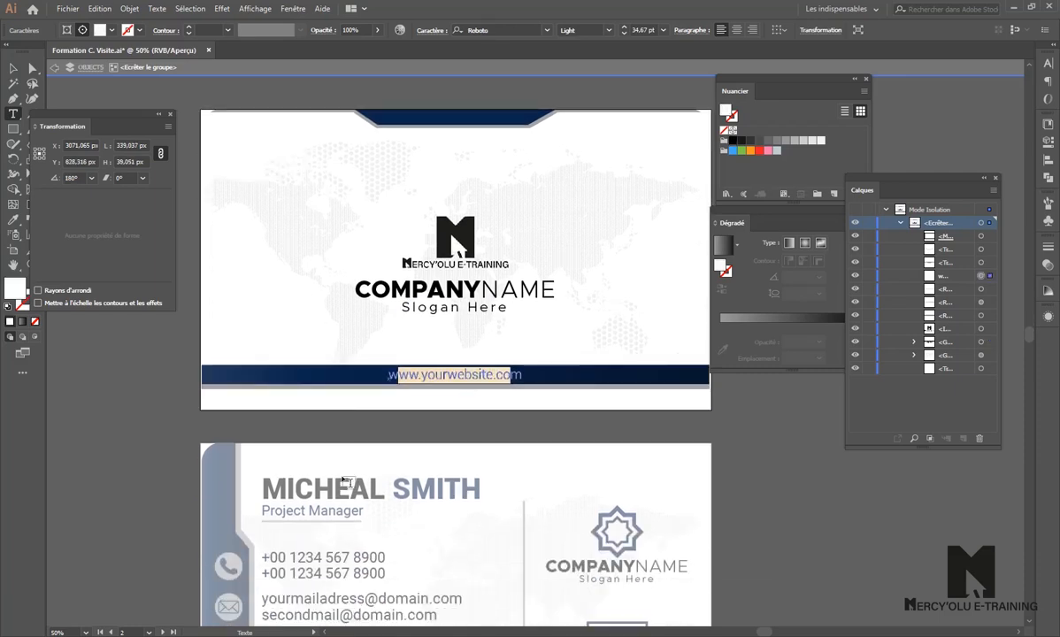
pyautogui.click(13, 70)
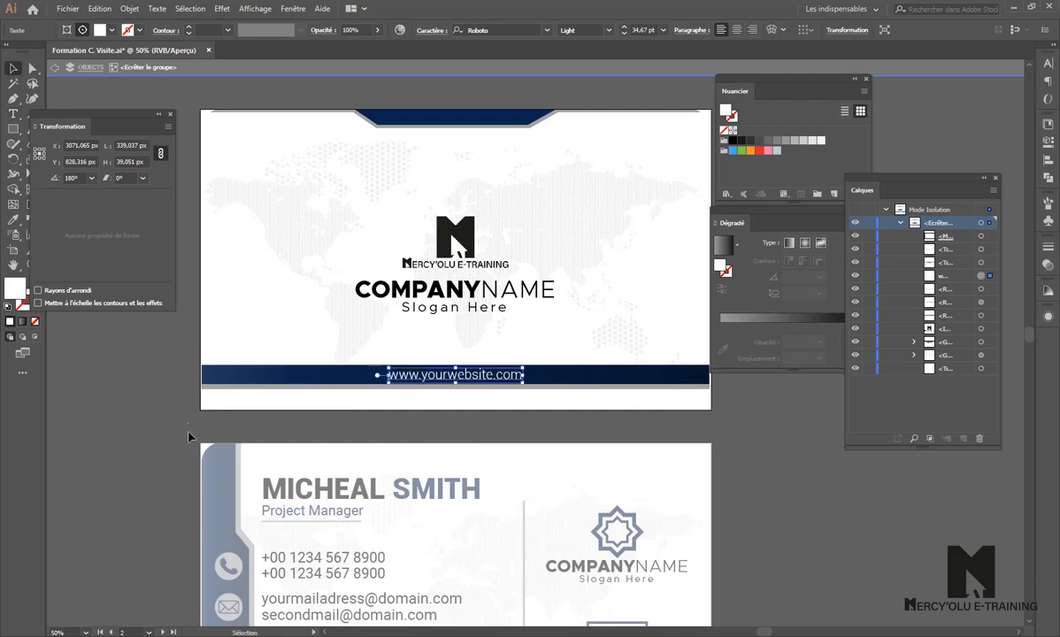
# - Leave the front card's isolation mode, enter and leave it once more, and look over both cards
pyautogui.click(158, 416)
pyautogui.doubleClick(157, 416)
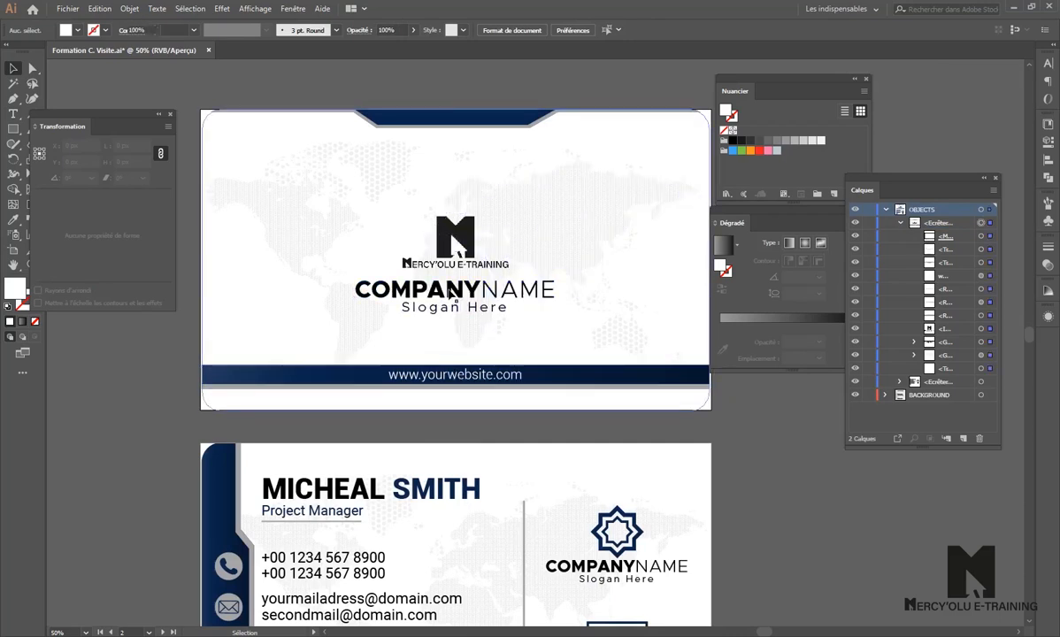
pyautogui.doubleClick(450, 295)
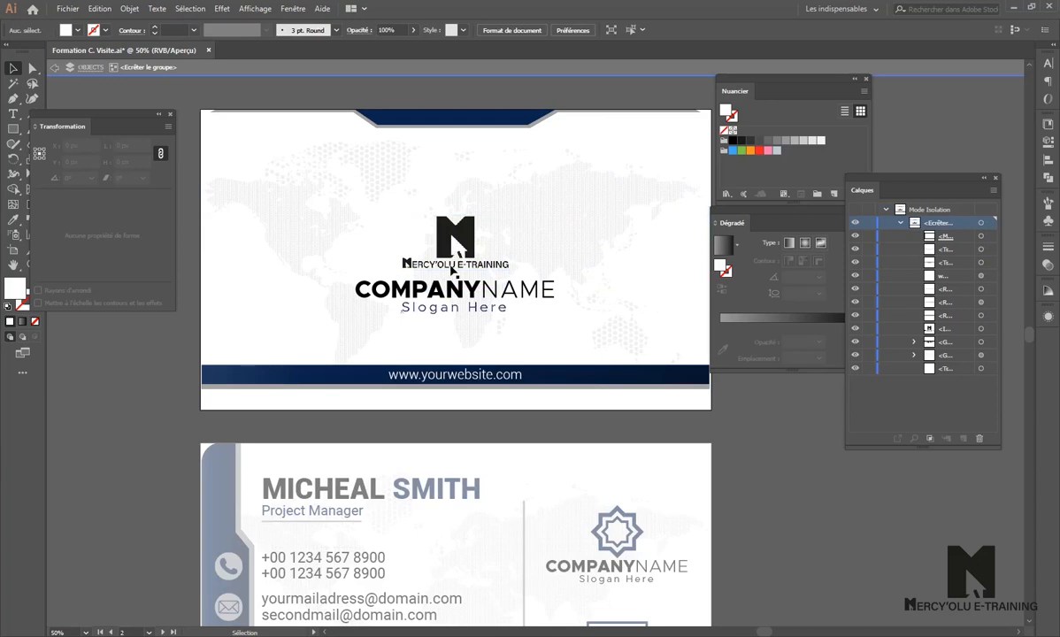
pyautogui.scroll(-3, 428, 536)
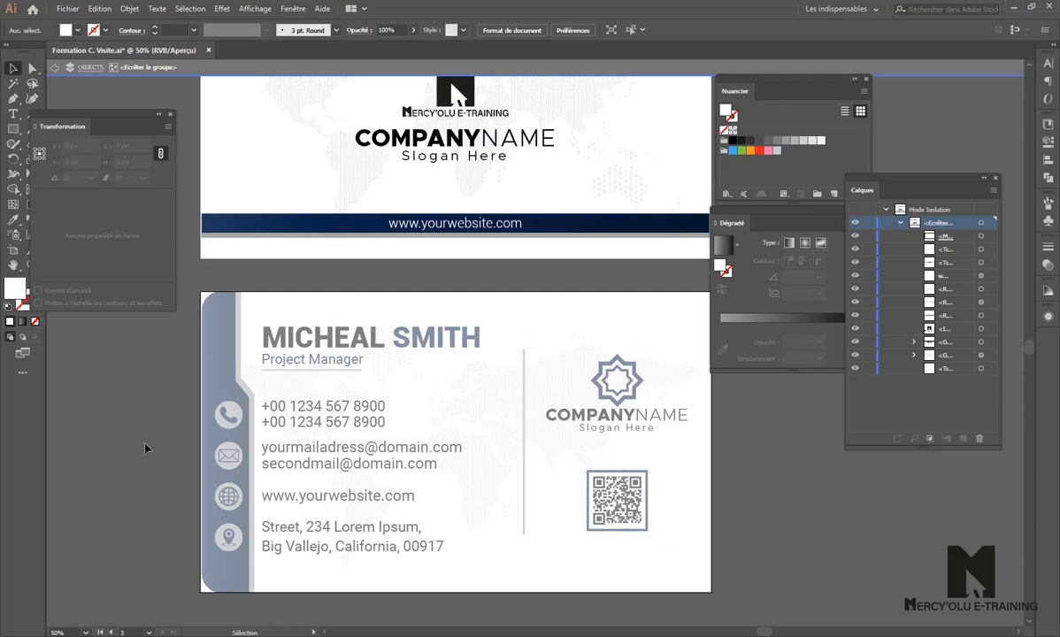
pyautogui.doubleClick(154, 398)
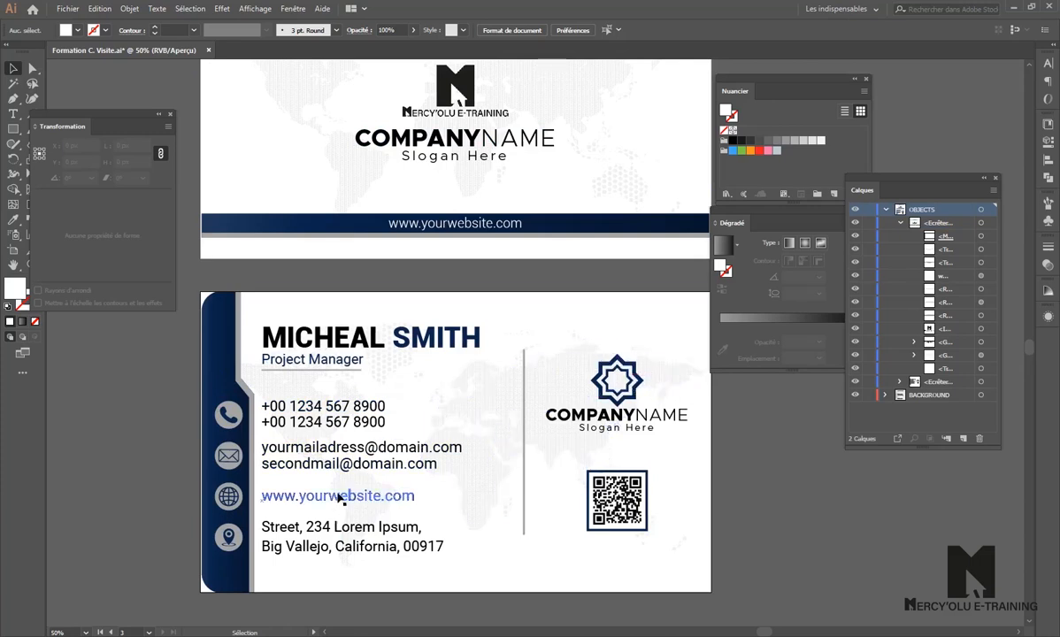
pyautogui.scroll(3, 328, 478)
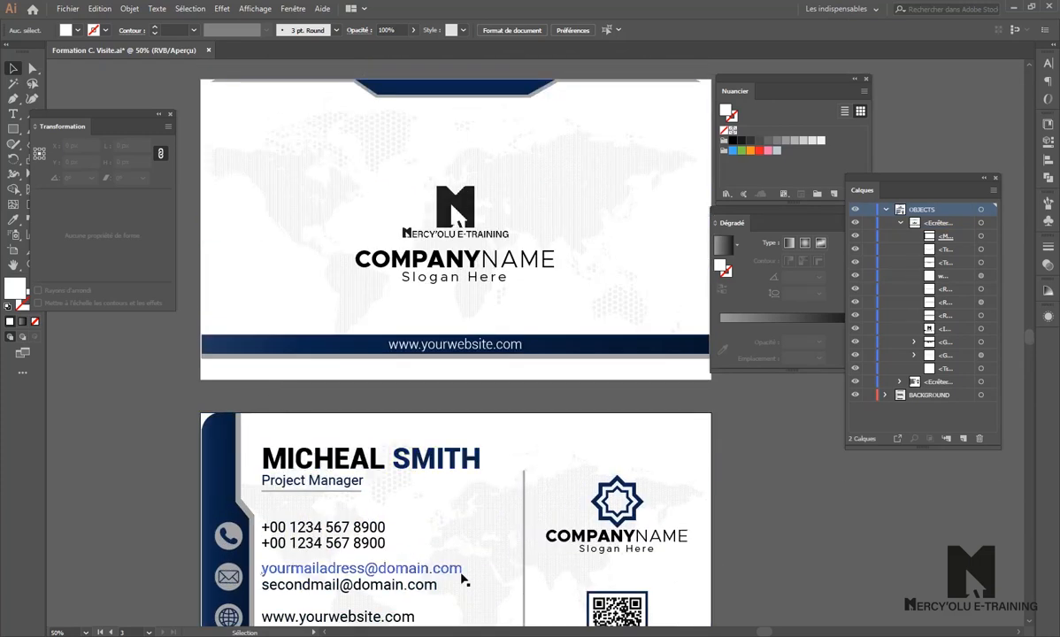
pyautogui.scroll(2, 469, 495)
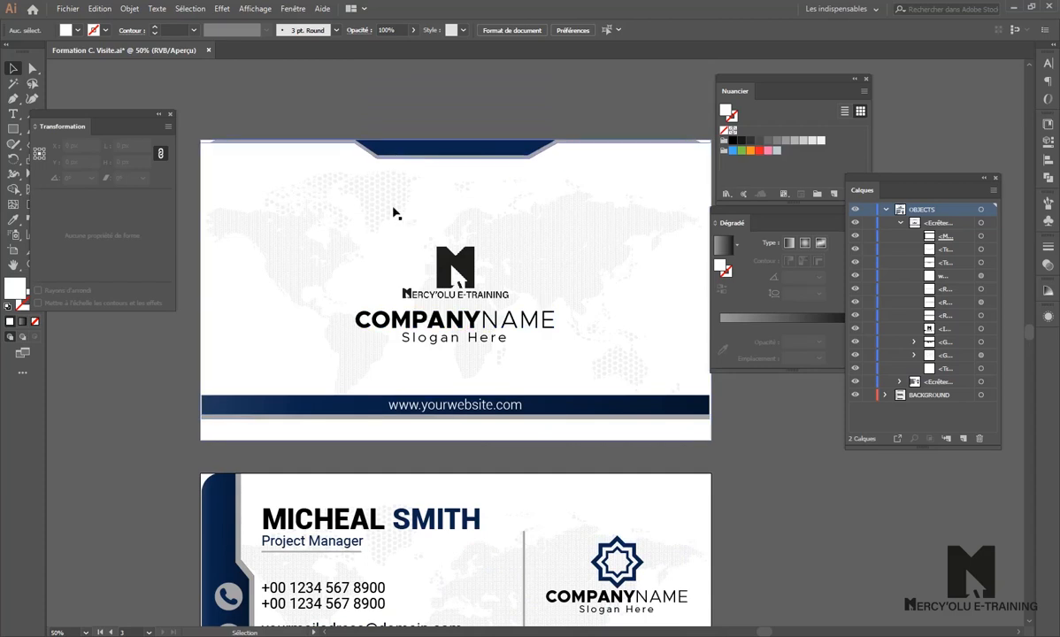
# - Move the gradient overlay up off the front card's website bar, and undo a trial downward move of the solid navy bar
pyautogui.doubleClick(250, 409)
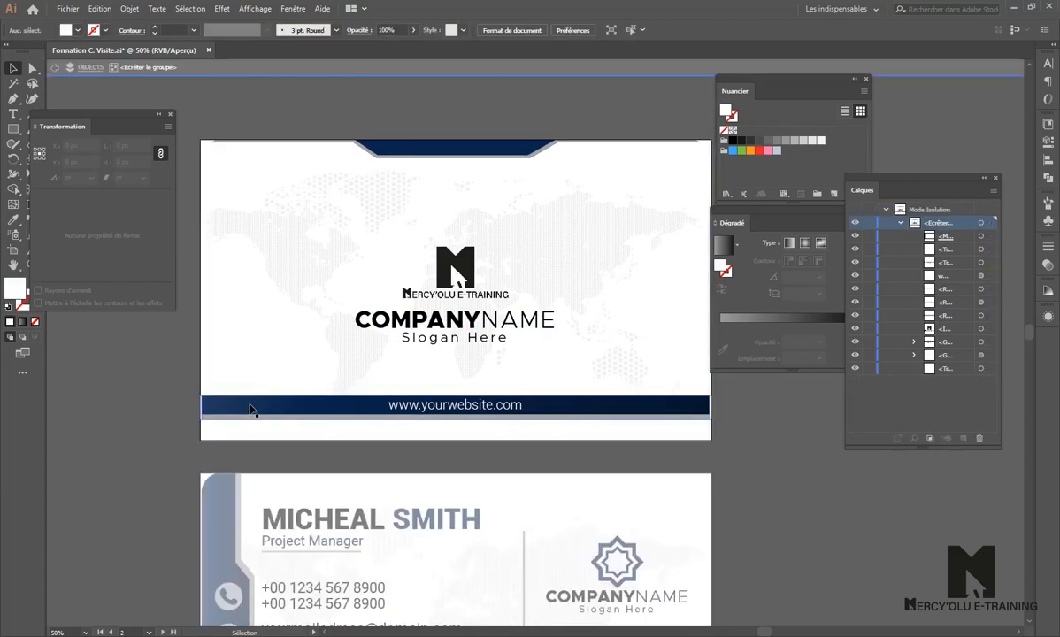
pyautogui.click(250, 409)
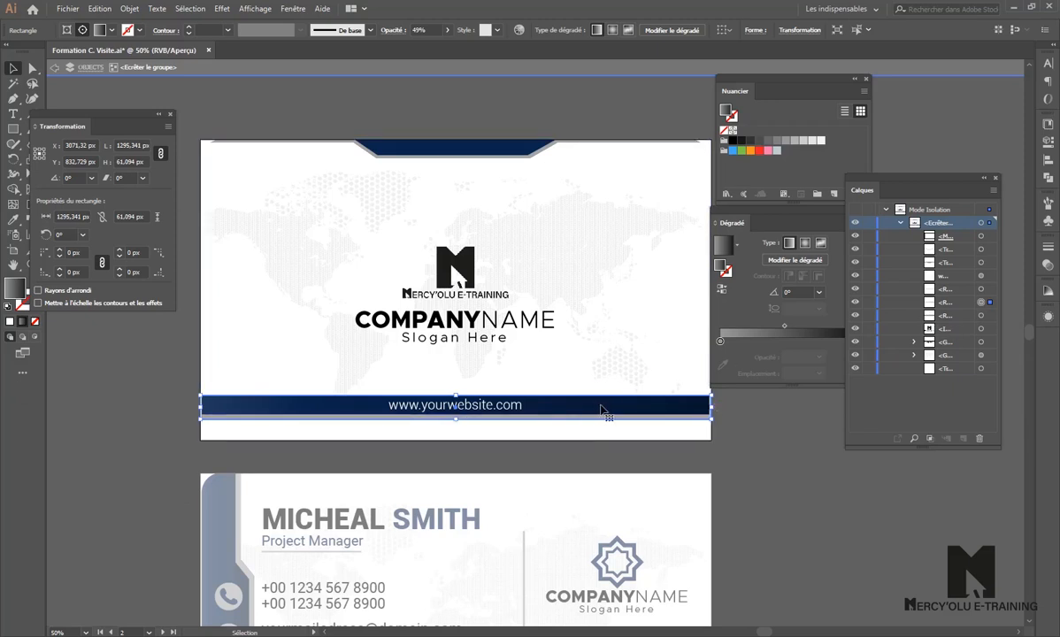
pyautogui.click(981, 316)
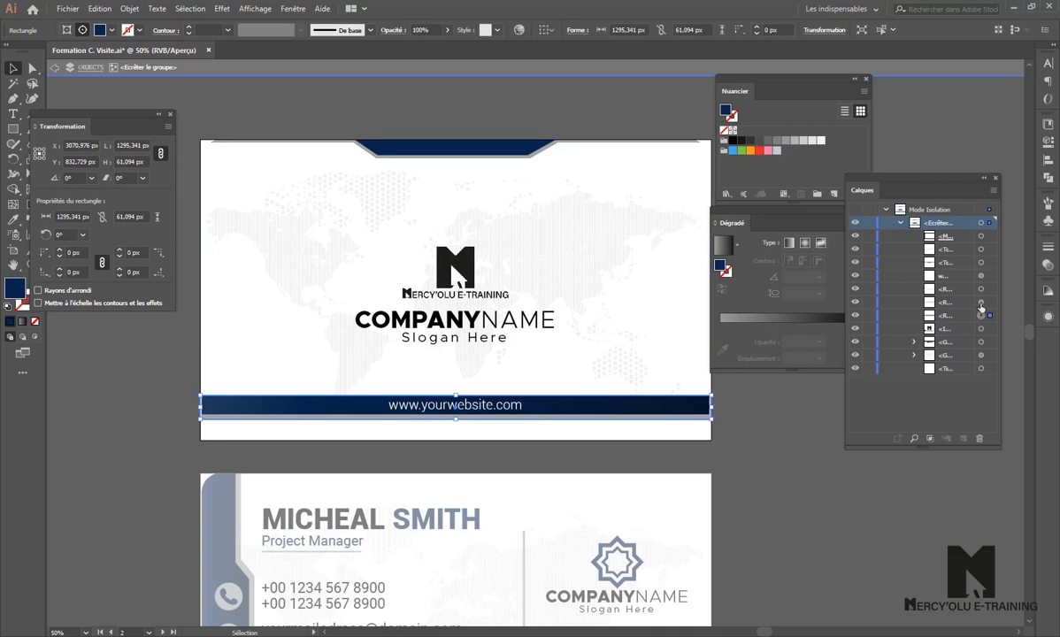
pyautogui.click(981, 305)
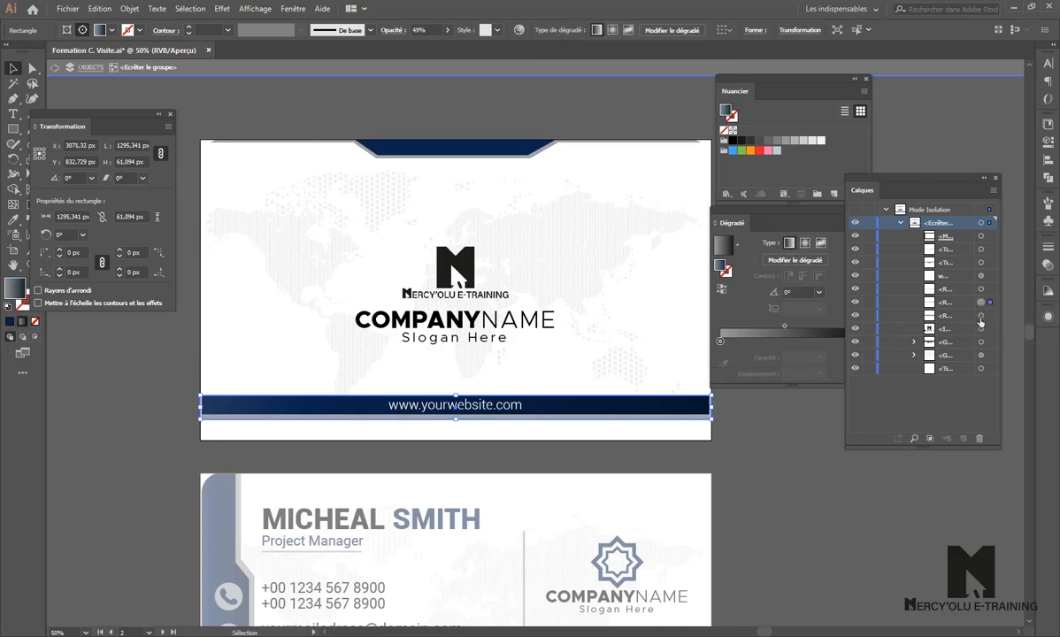
pyautogui.click(981, 316)
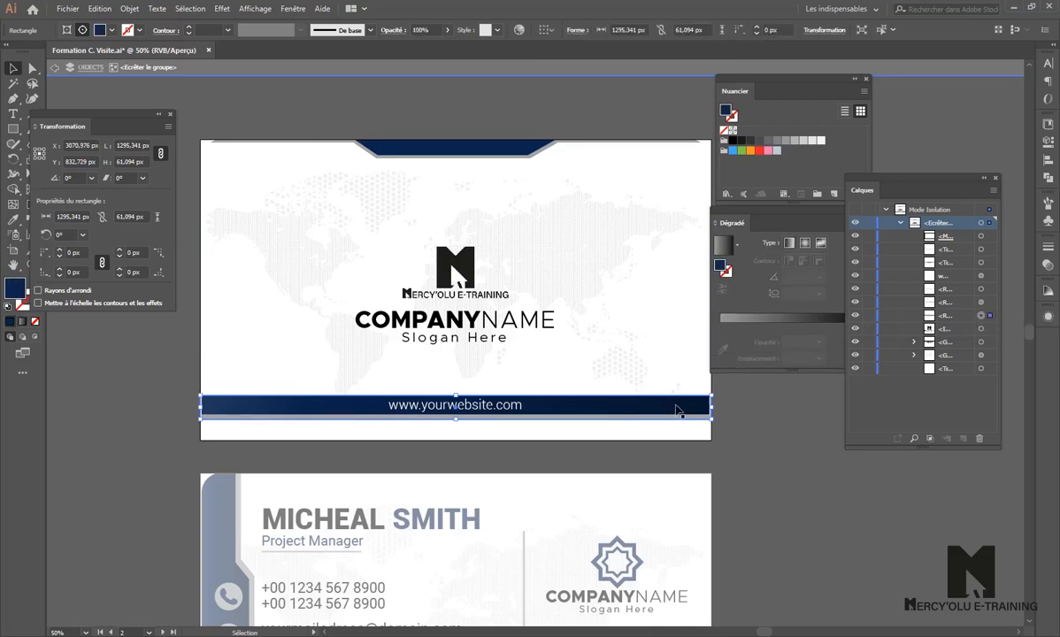
pyautogui.moveTo(676, 407); pyautogui.dragTo(672, 436)
pyautogui.moveTo(671, 443); pyautogui.dragTo(671, 439)
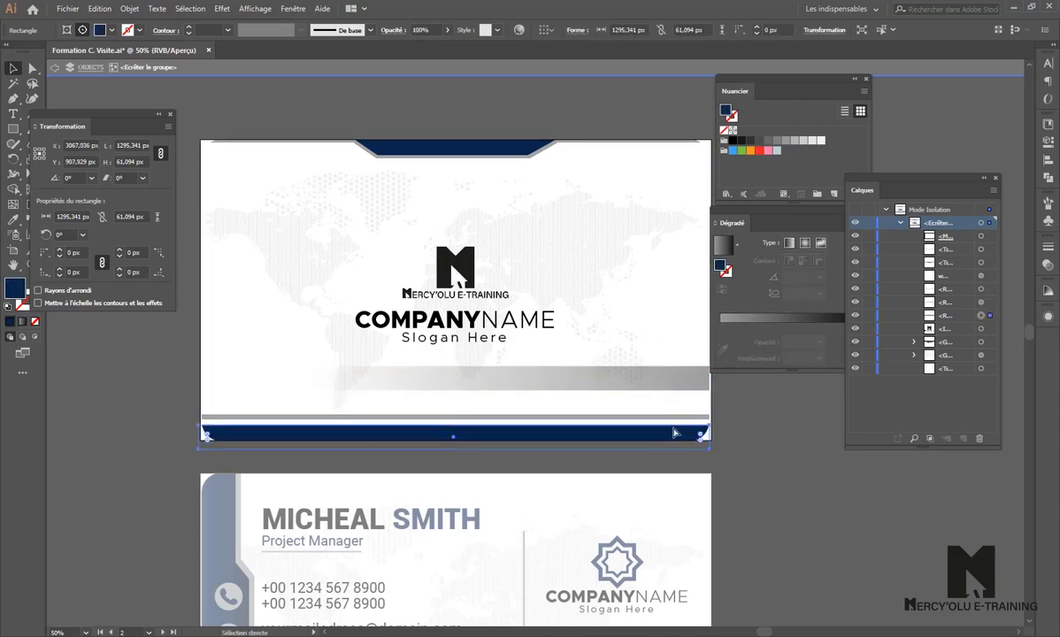
pyautogui.hotkey('ctrl', 'z')
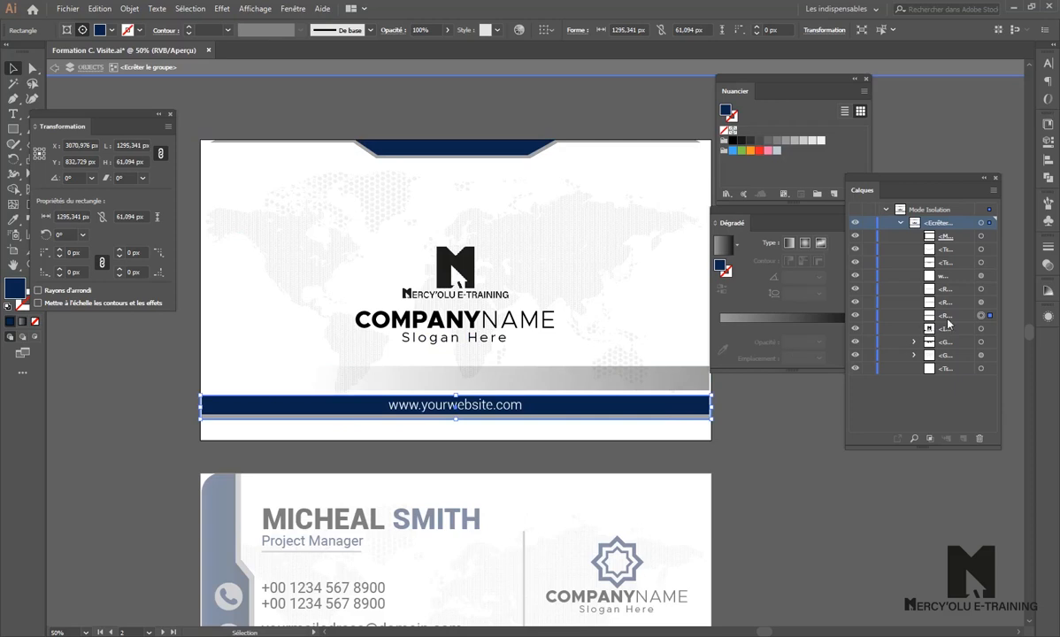
# - Set the fill of the solid bar behind the front card's website text to yellow FFF200
pyautogui.doubleClick(13, 293)
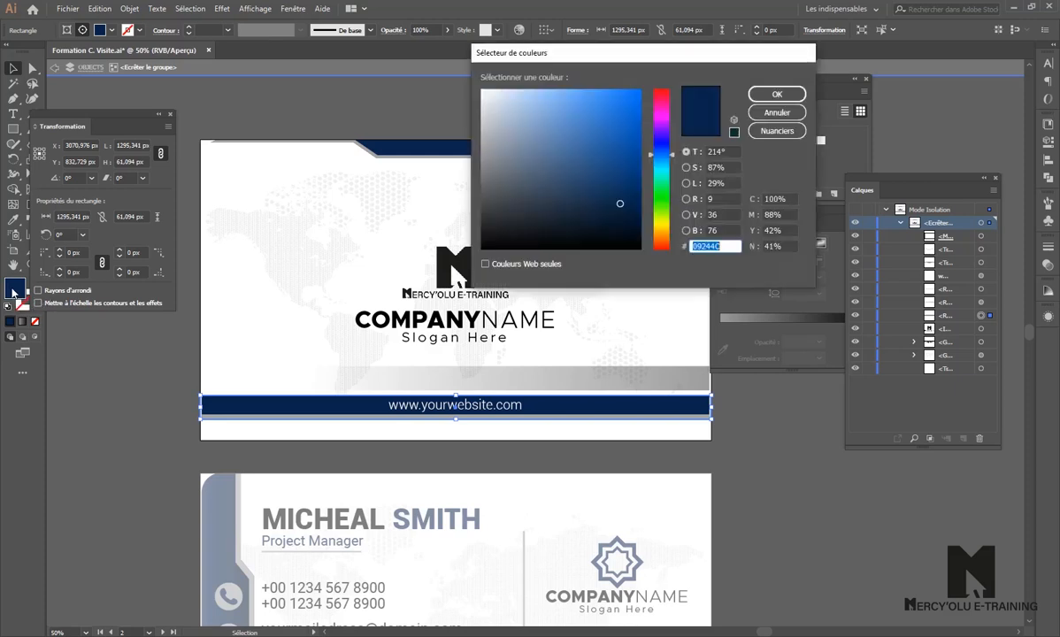
pyautogui.click(661, 223)
pyautogui.moveTo(606, 129); pyautogui.dragTo(637, 92)
pyautogui.moveTo(662, 224)
pyautogui.mouseDown()
pyautogui.moveTo(676, 229)
pyautogui.moveTo(670, 248)
pyautogui.moveTo(673, 143)
pyautogui.moveTo(678, 224)
pyautogui.mouseUp()
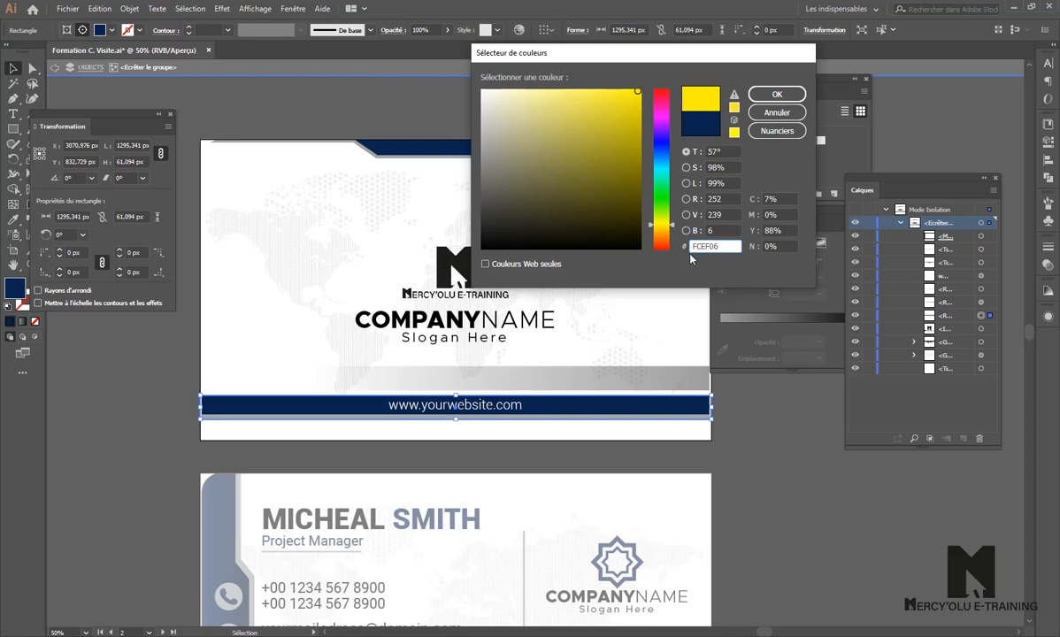
pyautogui.doubleClick(718, 247)
pyautogui.write('FFF200')
pyautogui.click(773, 100)
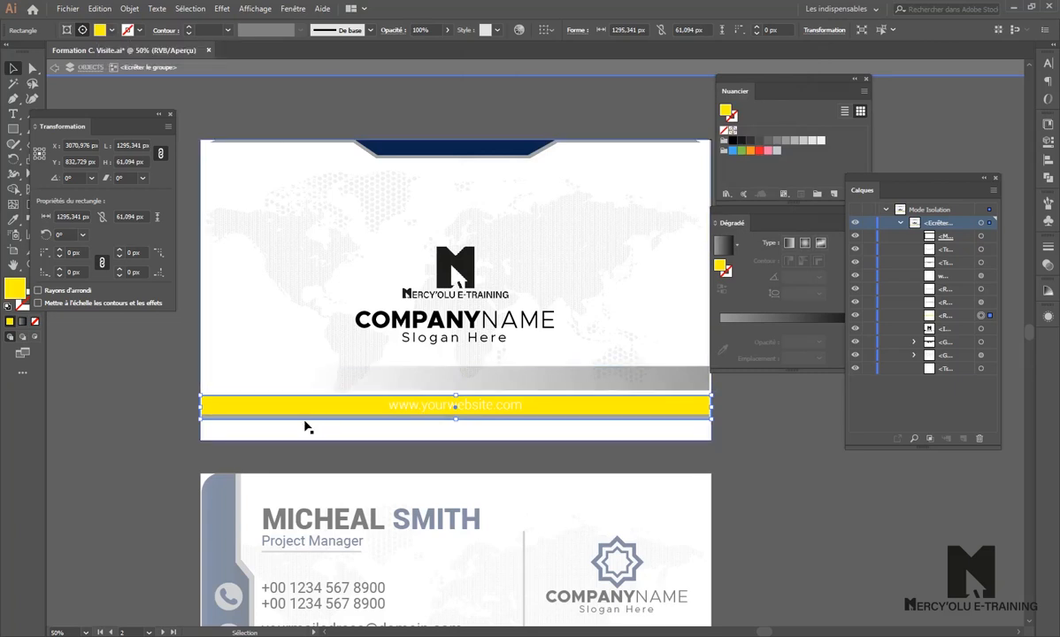
pyautogui.click(111, 31)
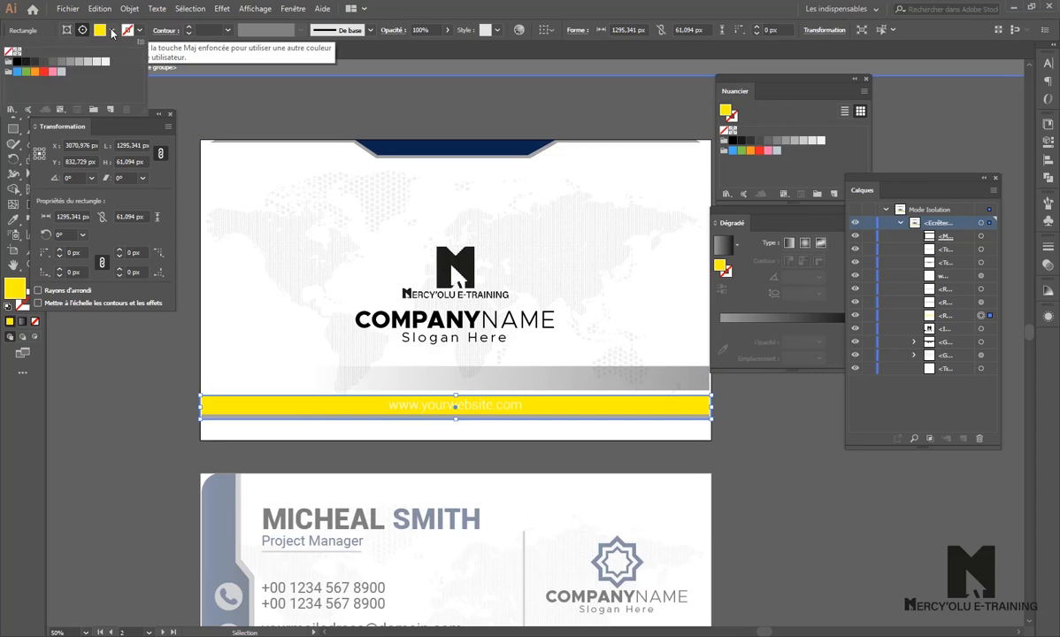
pyautogui.click(105, 33)
pyautogui.click(103, 34)
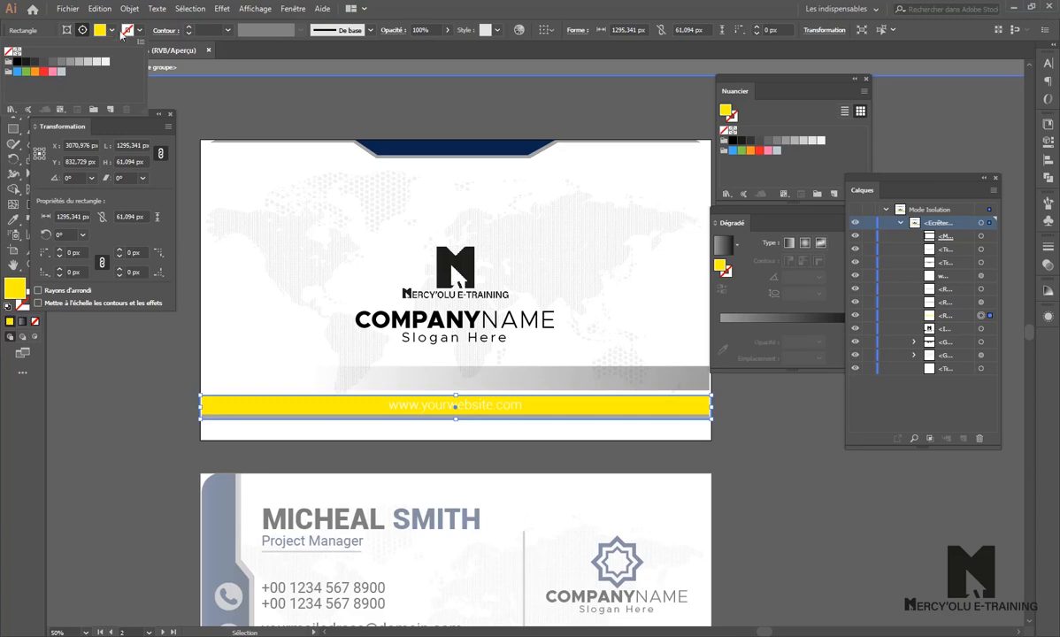
pyautogui.click(111, 34)
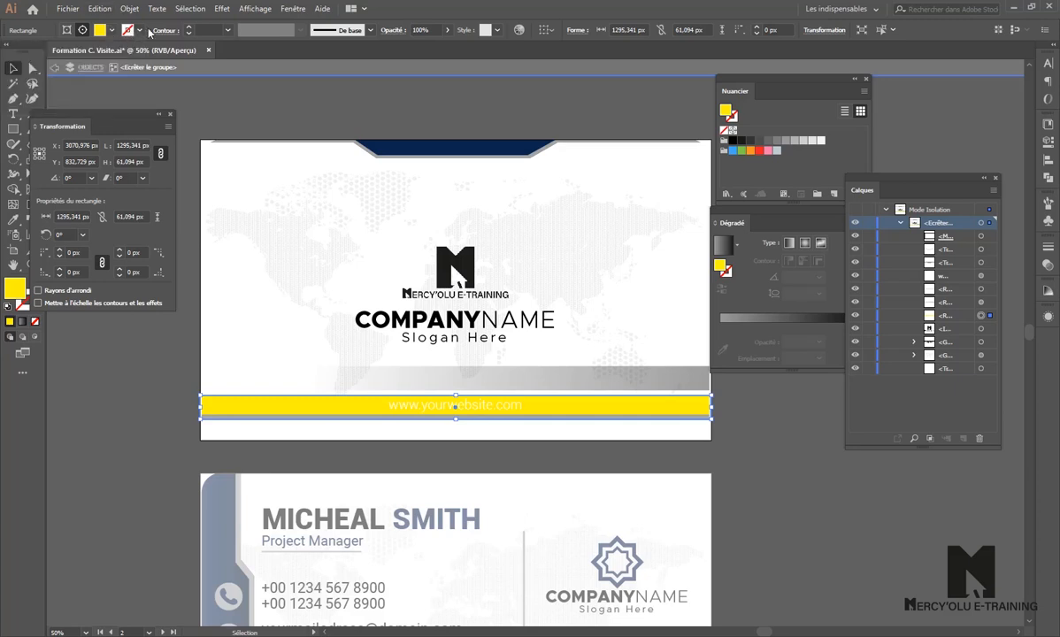
pyautogui.click(139, 33)
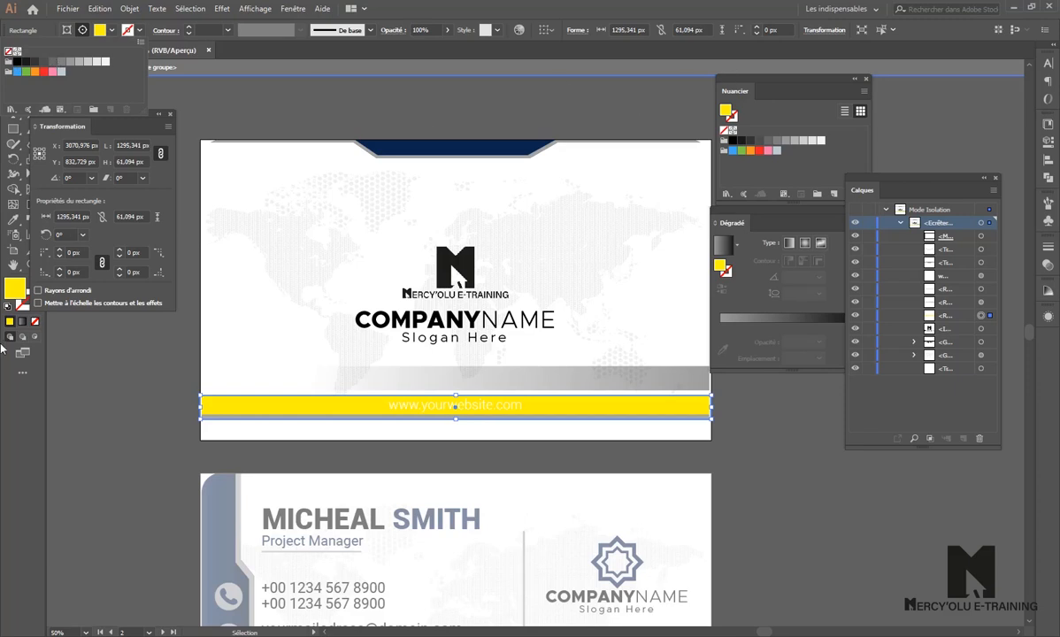
pyautogui.click(78, 338)
pyautogui.click(61, 327)
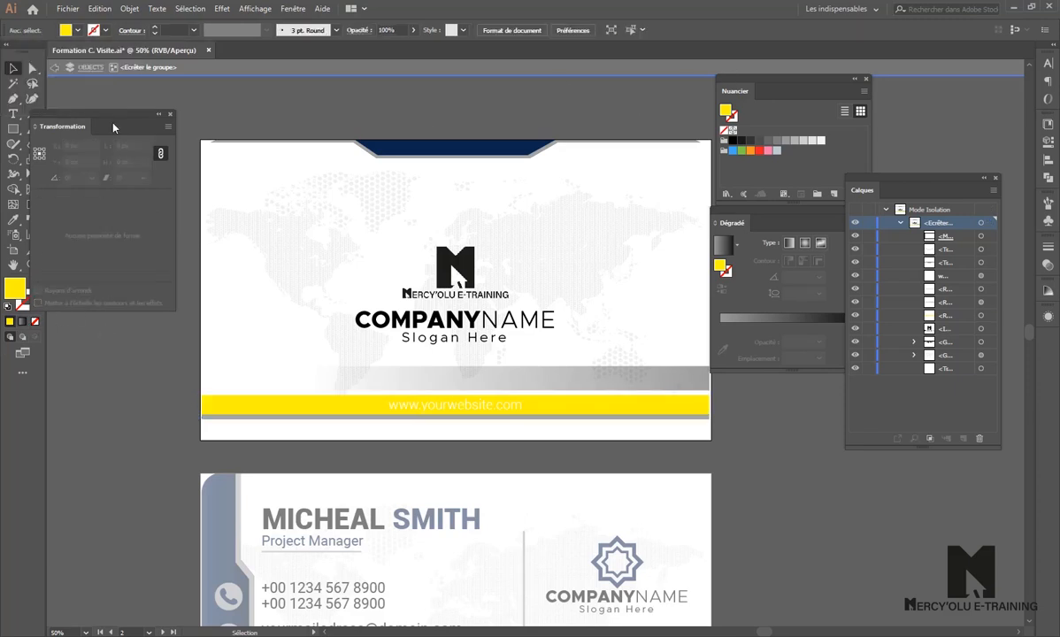
# - Move the Transformation panel clear of the tools and change the front card's website bar fill to black
pyautogui.moveTo(117, 124); pyautogui.dragTo(137, 107)
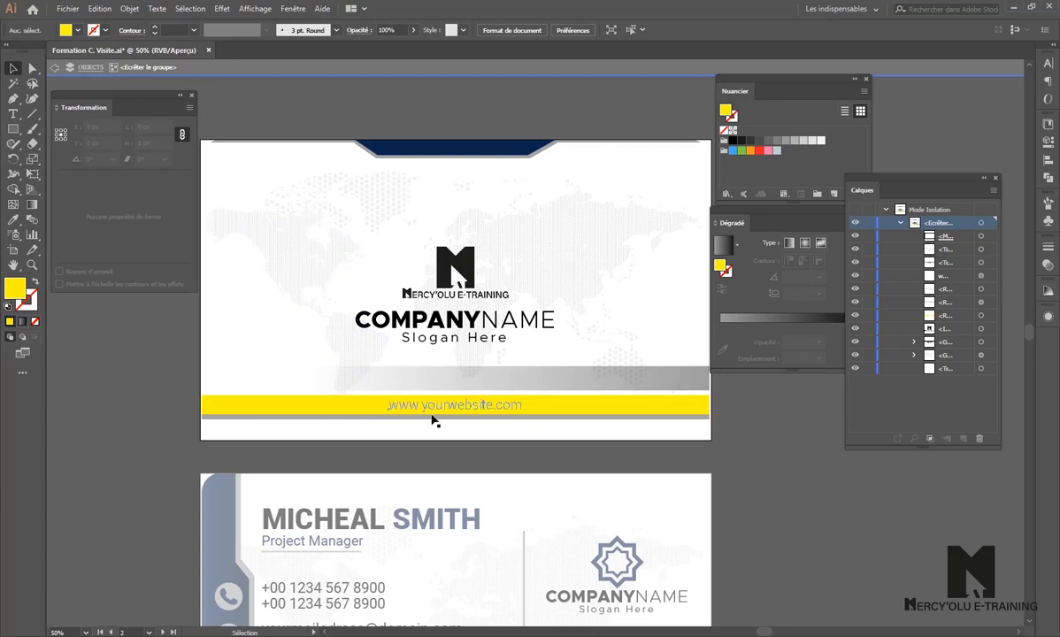
pyautogui.click(625, 407)
pyautogui.click(625, 407)
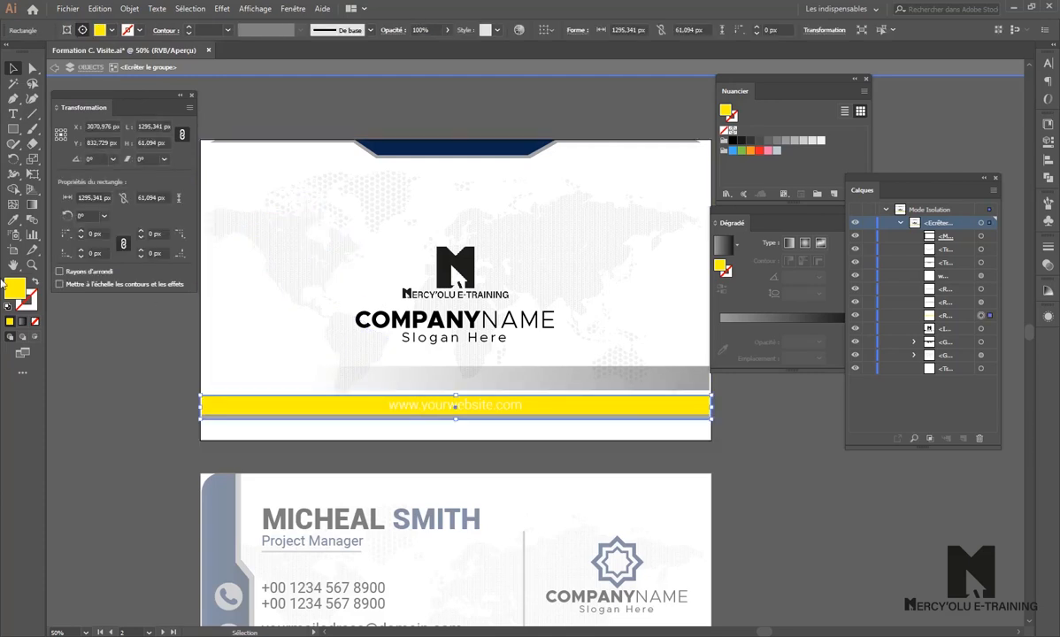
pyautogui.doubleClick(15, 288)
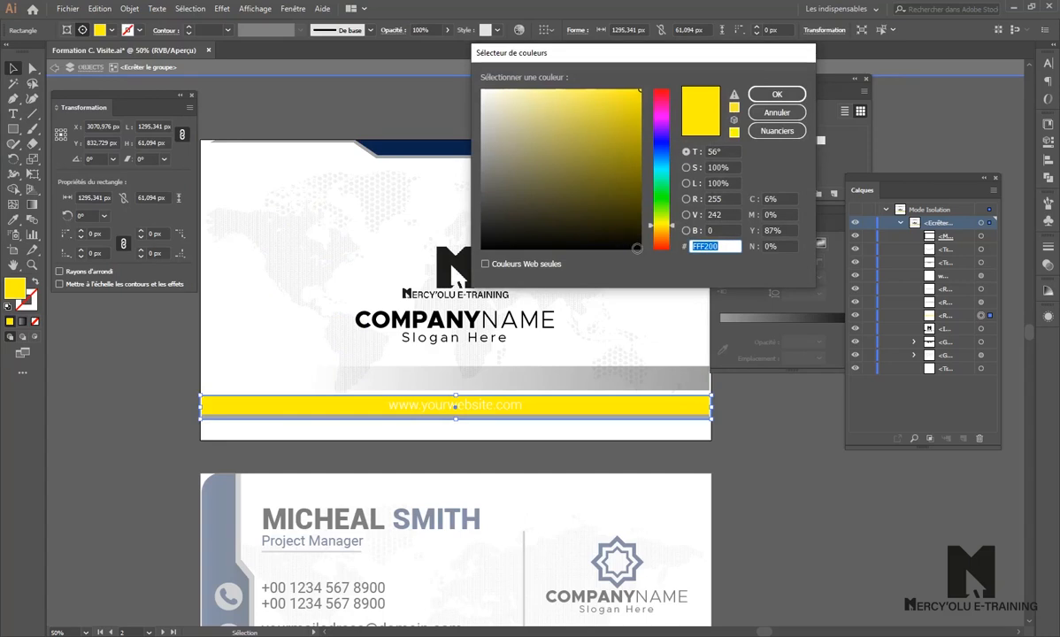
pyautogui.click(640, 249)
pyautogui.click(777, 94)
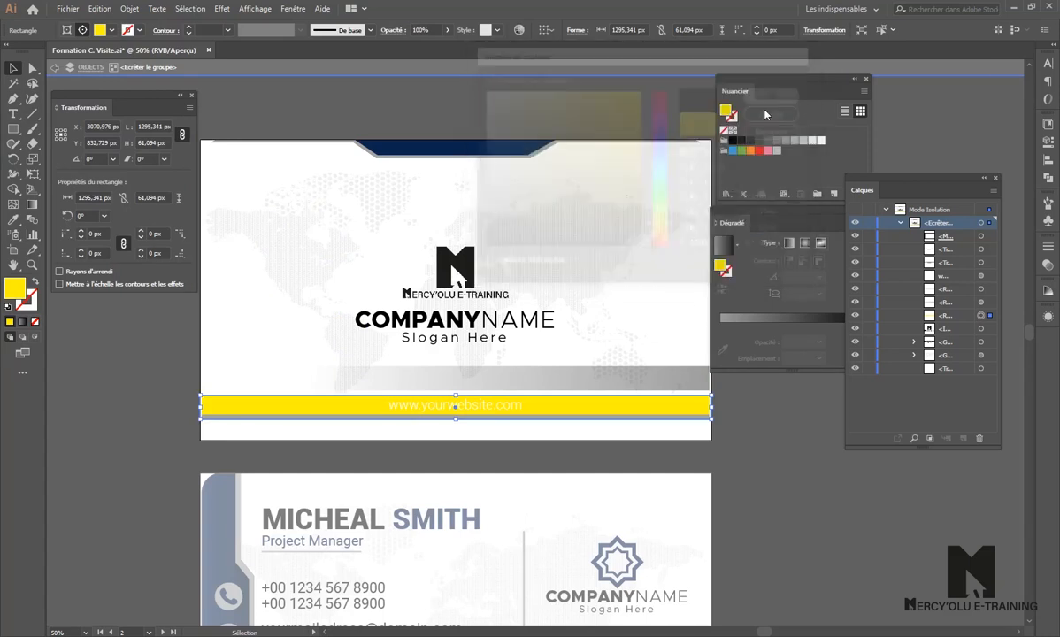
# - Set the fill of the website text on the front card's black bar to yellow FFEC00
pyautogui.click(473, 408)
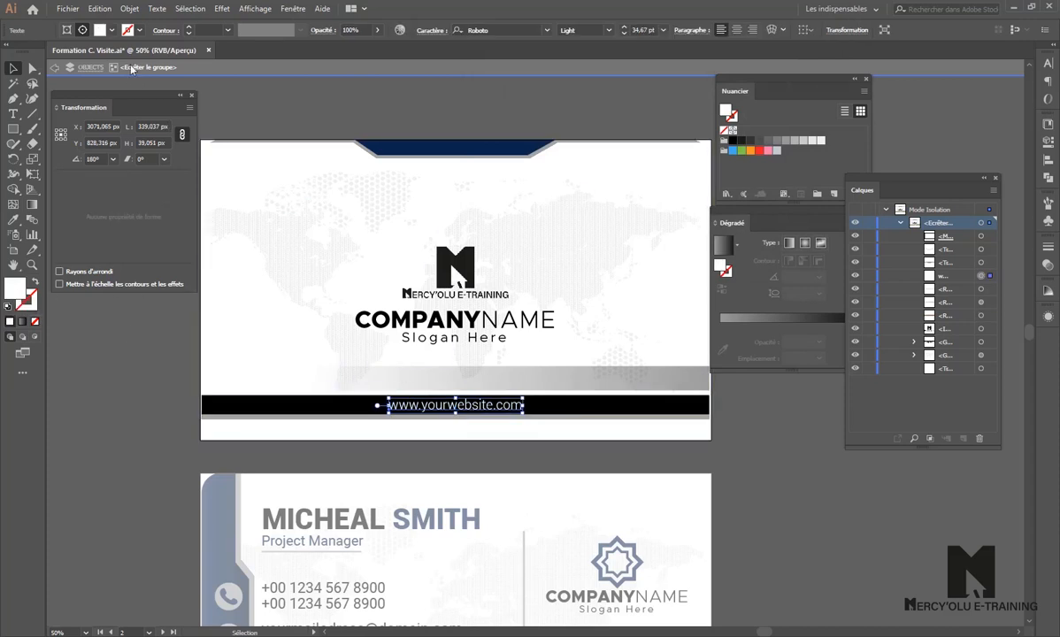
pyautogui.doubleClick(15, 285)
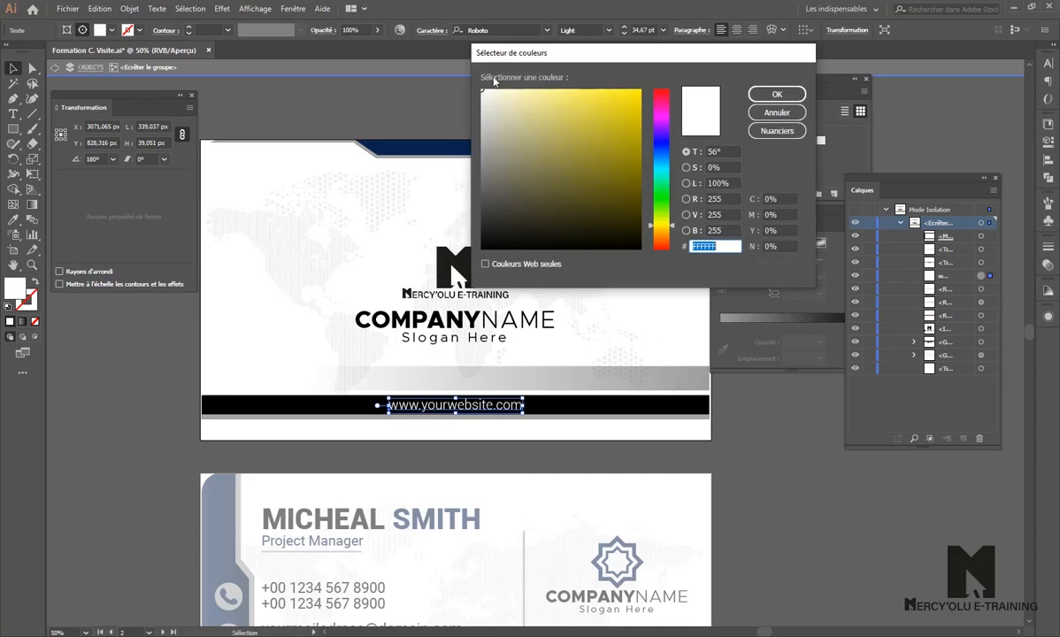
pyautogui.click(641, 89)
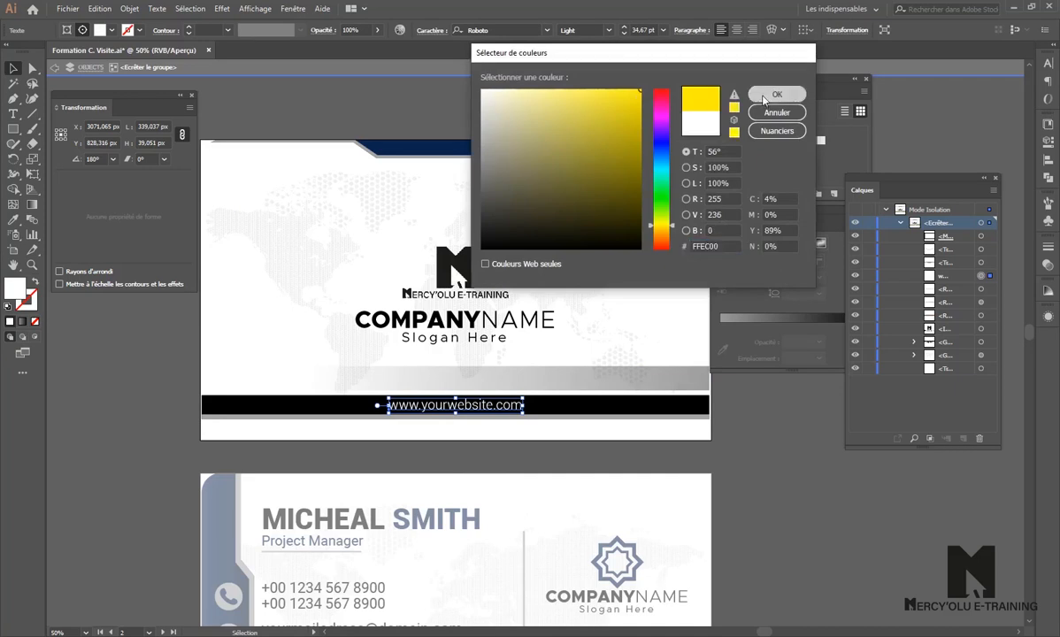
pyautogui.click(767, 99)
pyautogui.click(736, 447)
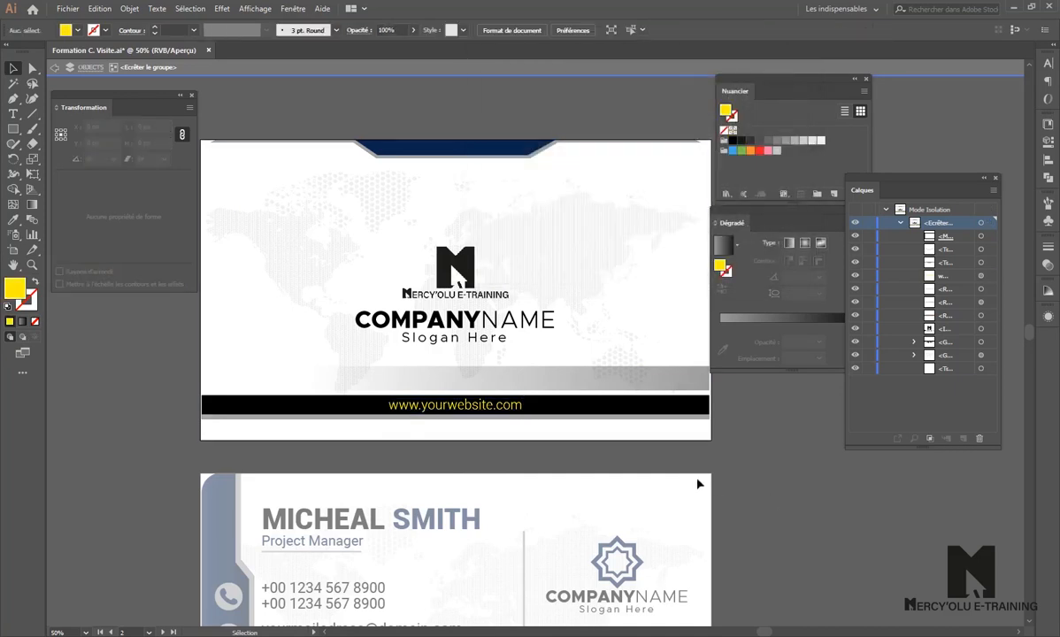
# - Try moving the front card's black website bar aside, restore its position, and select the gradient overlay above it
pyautogui.click(458, 155)
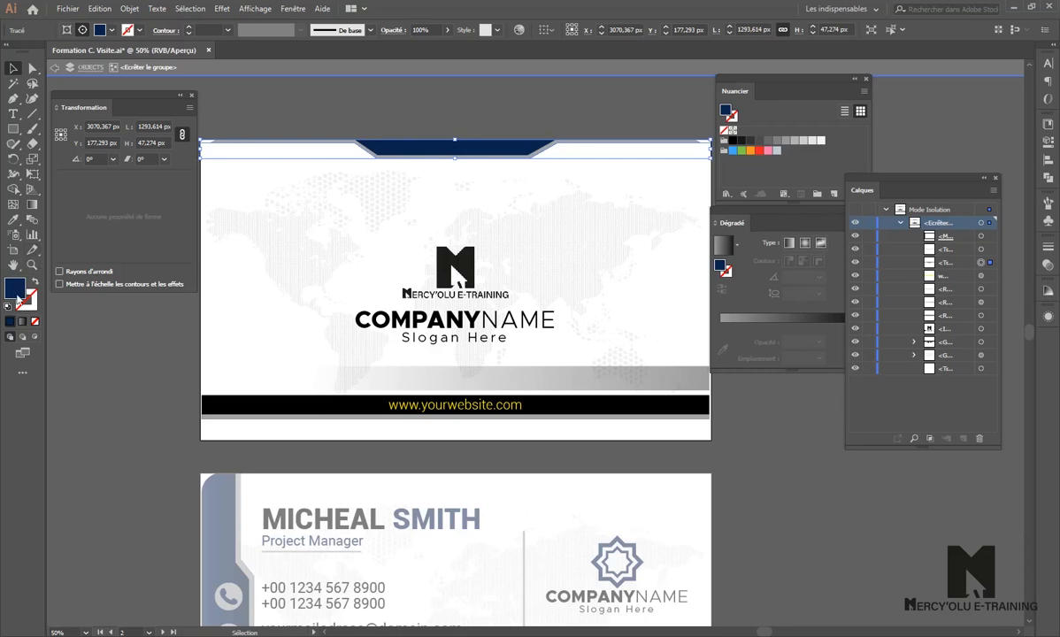
pyautogui.click(523, 384)
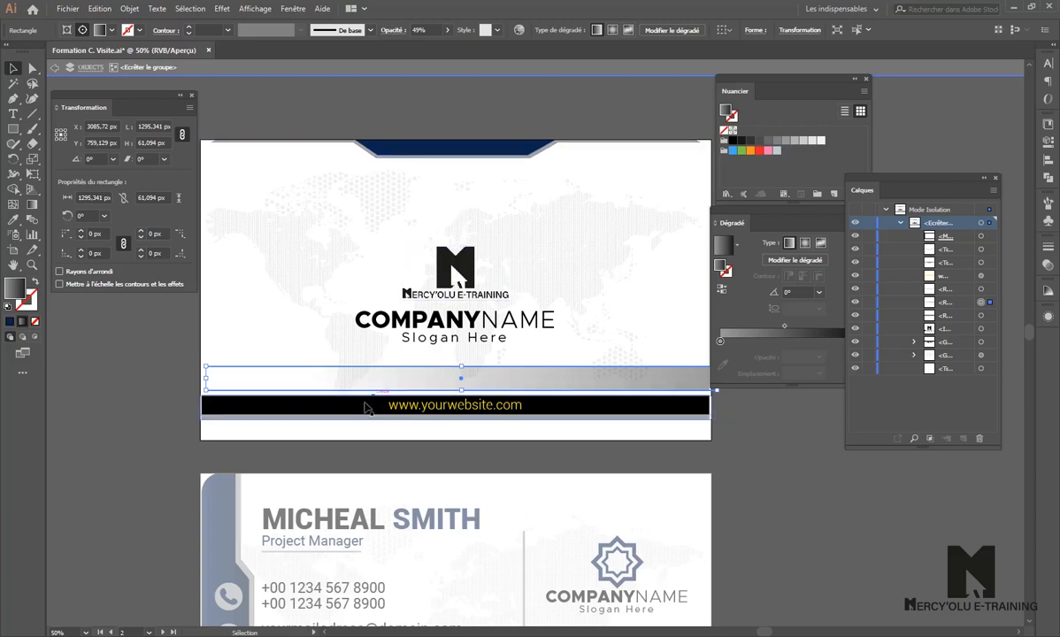
pyautogui.moveTo(357, 411); pyautogui.dragTo(284, 418)
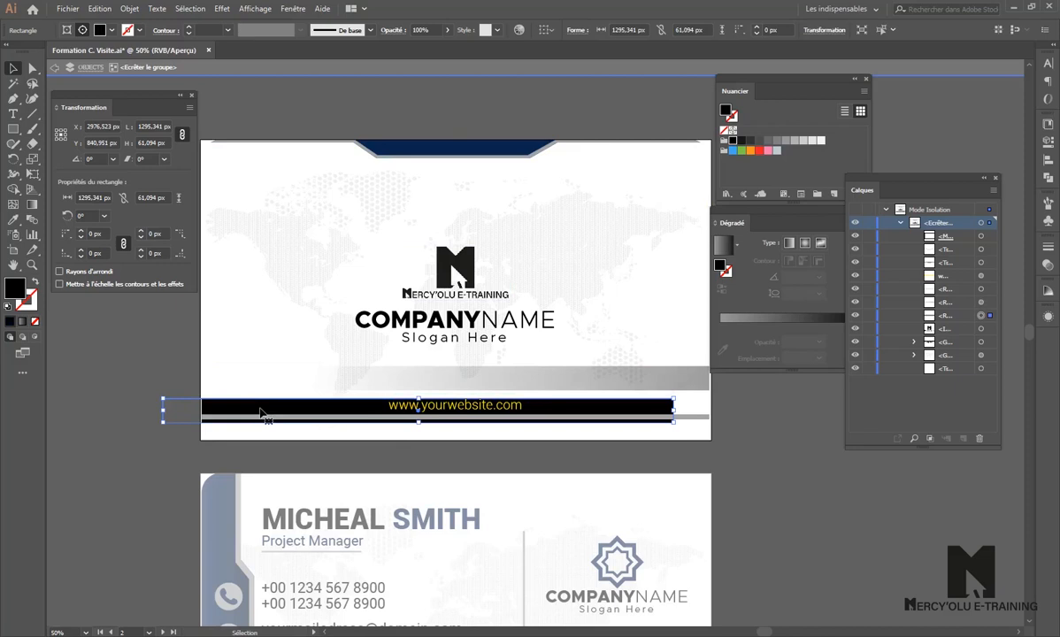
pyautogui.moveTo(261, 413); pyautogui.dragTo(300, 409)
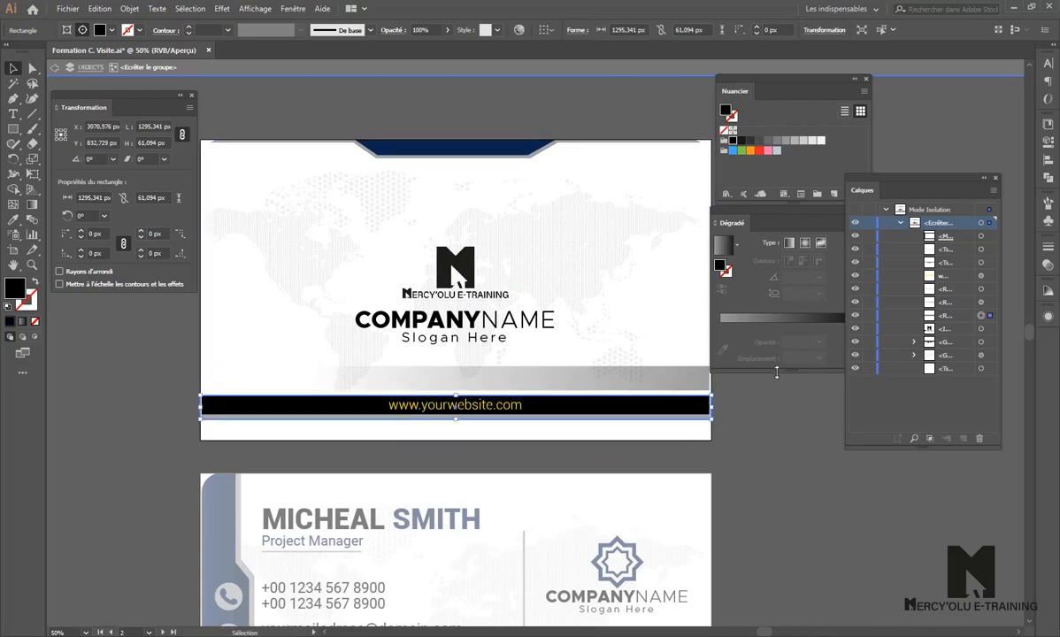
pyautogui.click(981, 302)
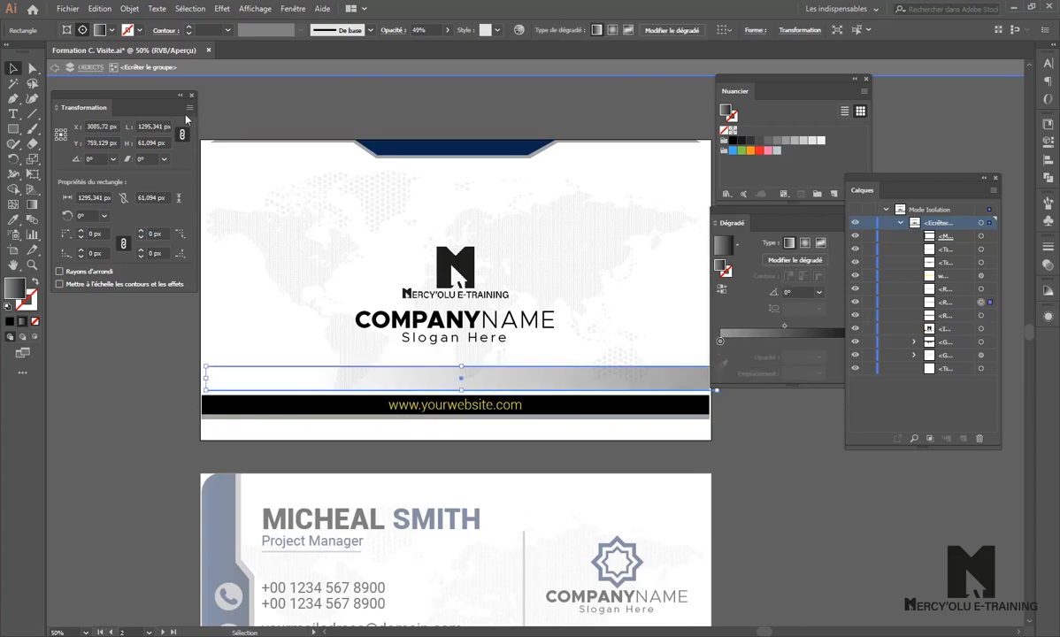
# - Isolate the navy shape along the front card's upper edge, set its fill to black 000000, and leave isolation mode
pyautogui.doubleClick(407, 153)
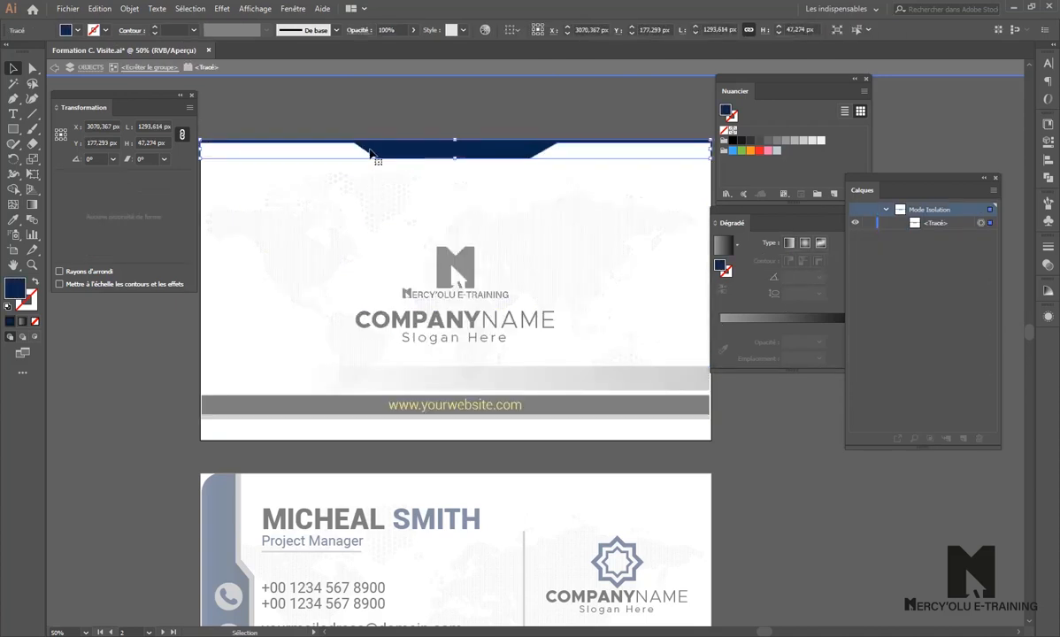
pyautogui.doubleClick(16, 288)
pyautogui.moveTo(637, 245); pyautogui.dragTo(614, 280)
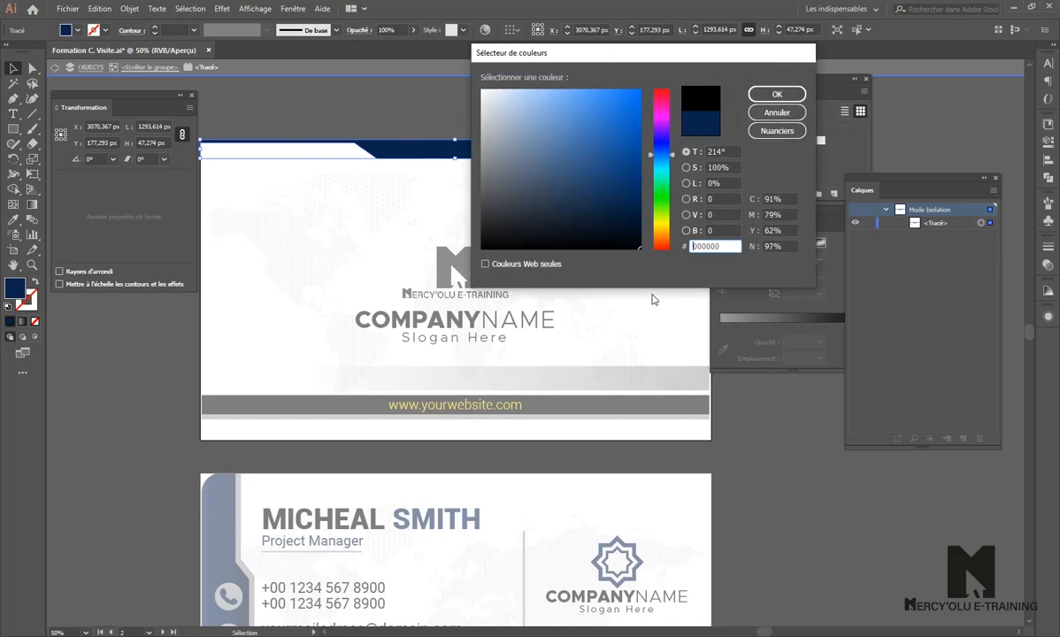
pyautogui.click(777, 94)
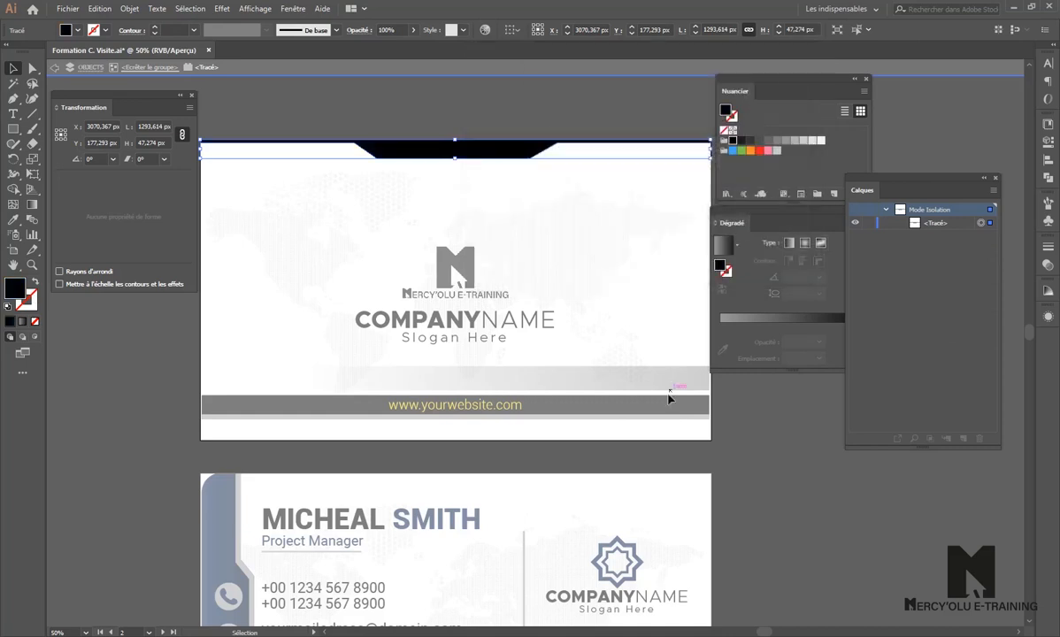
pyautogui.doubleClick(826, 504)
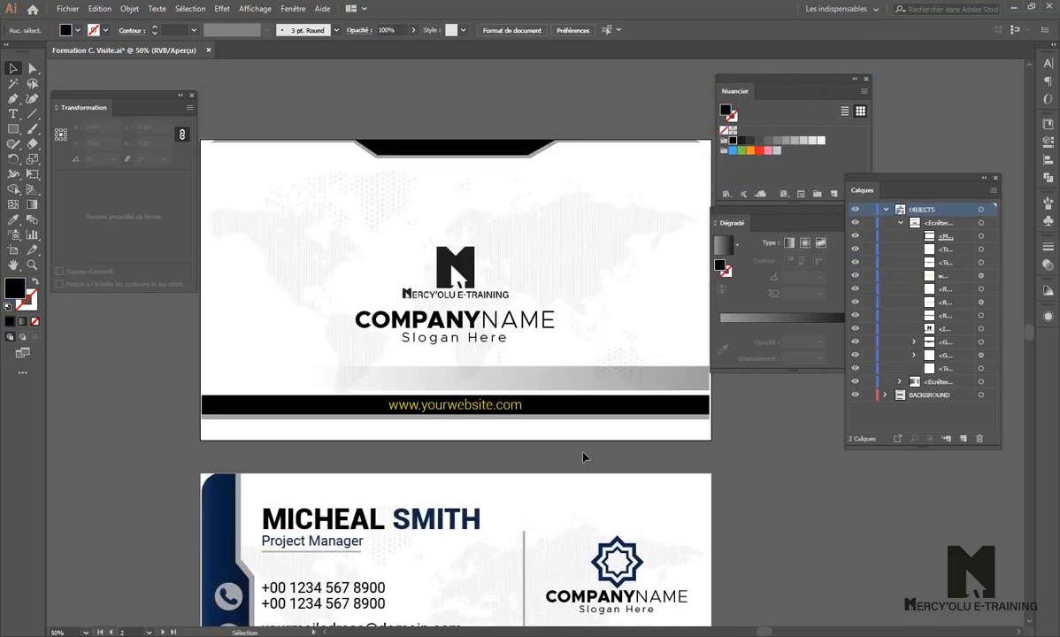
# - Replace the first phone number line on the back card with the sample text "hfkhghk"
pyautogui.scroll(-5, 584, 456)
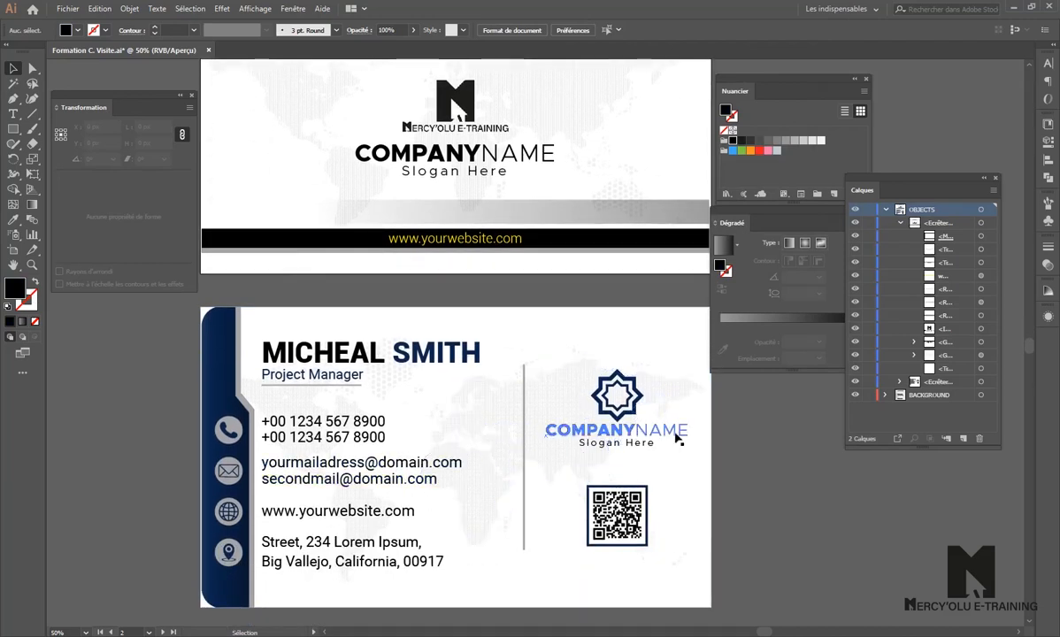
pyautogui.click(310, 452)
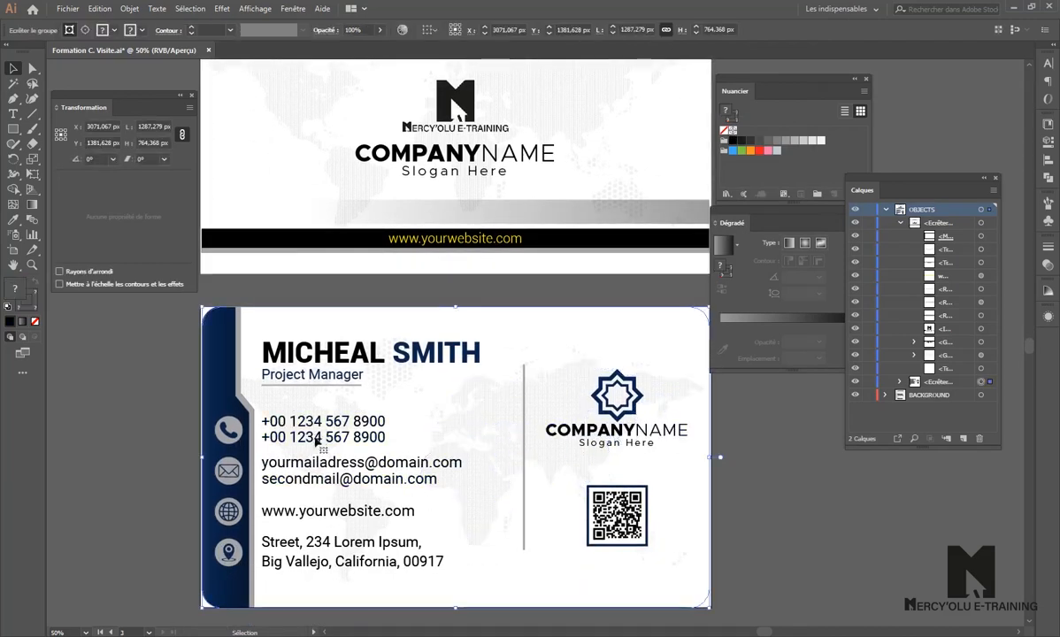
pyautogui.click(11, 115)
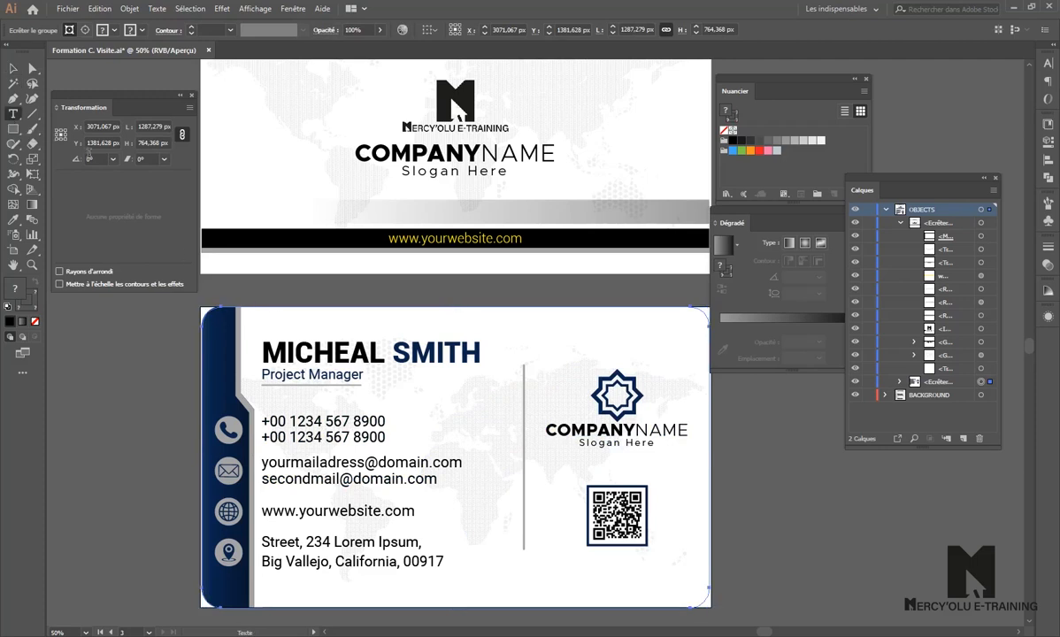
pyautogui.moveTo(262, 422); pyautogui.dragTo(386, 423)
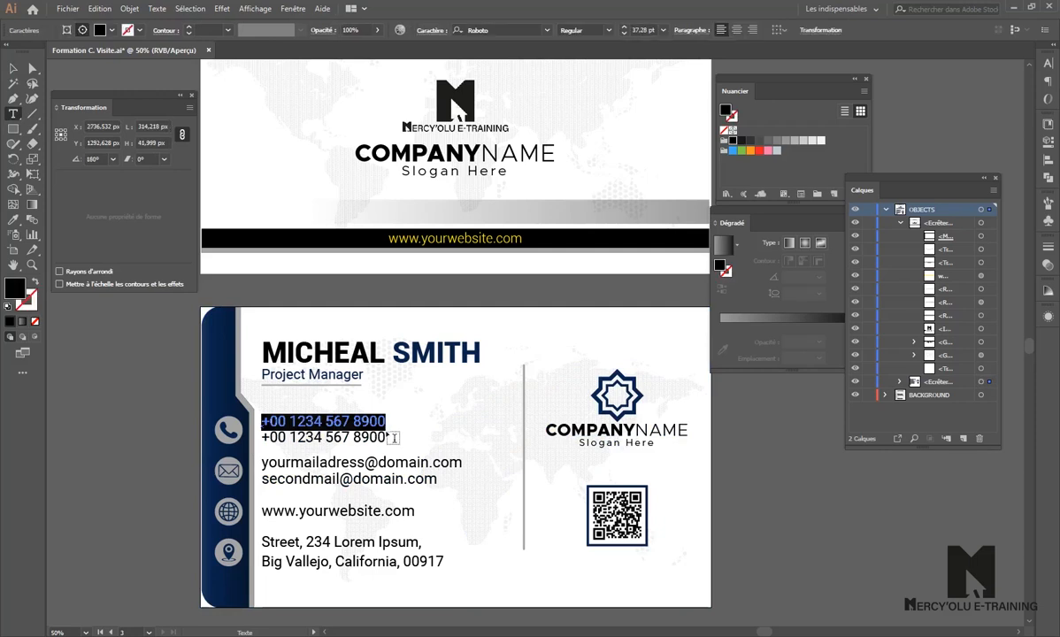
pyautogui.write('hfkhghk')
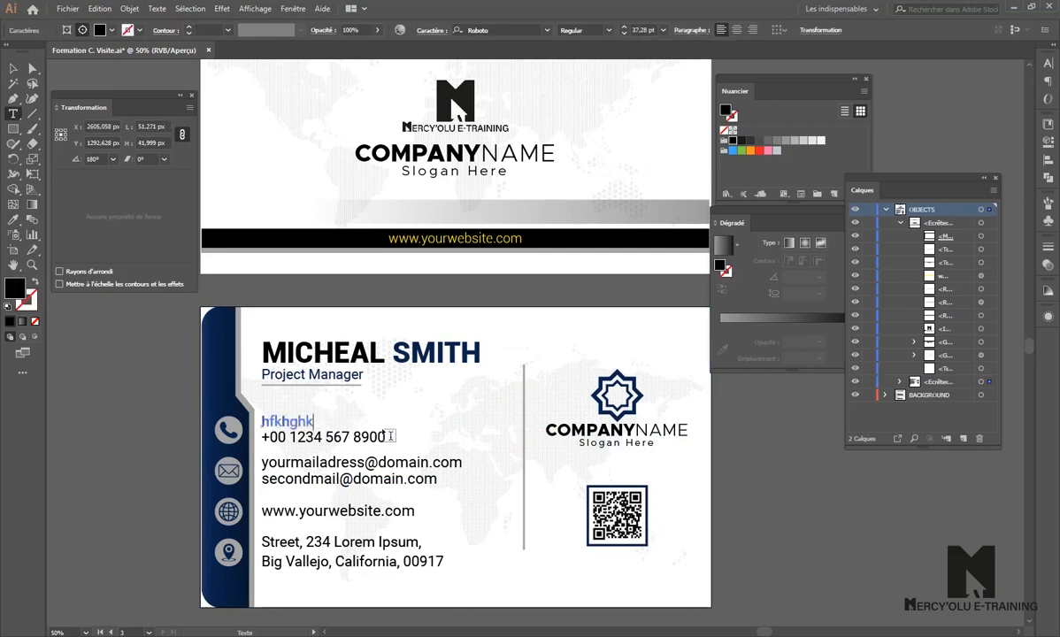
pyautogui.press('Escape')
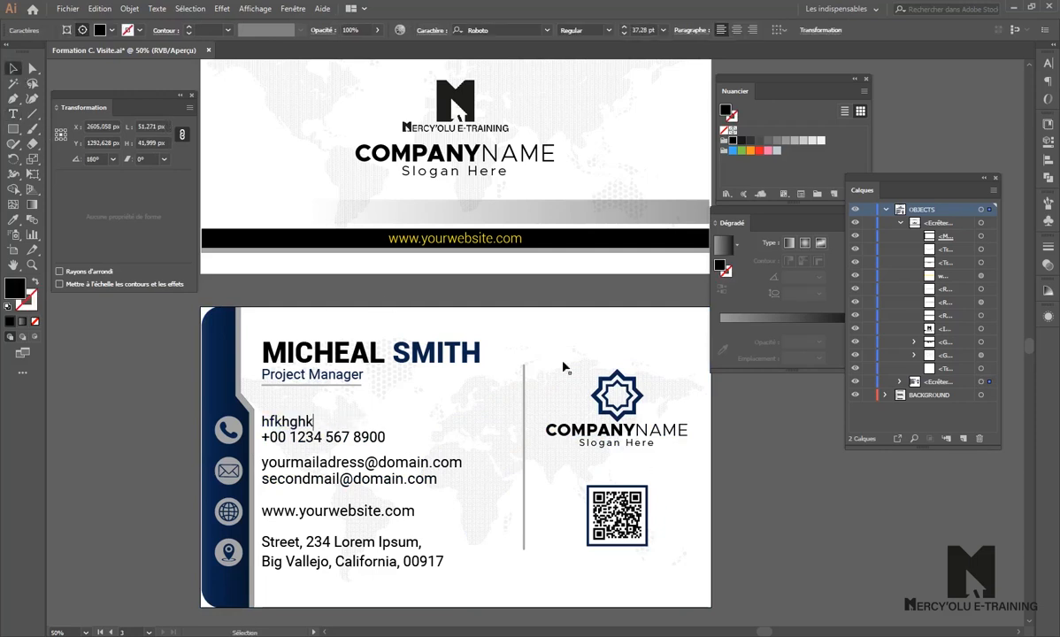
# - Isolate the back card, select the group holding its logo and QR code, and leave isolation mode
pyautogui.doubleClick(624, 420)
pyautogui.click(624, 421)
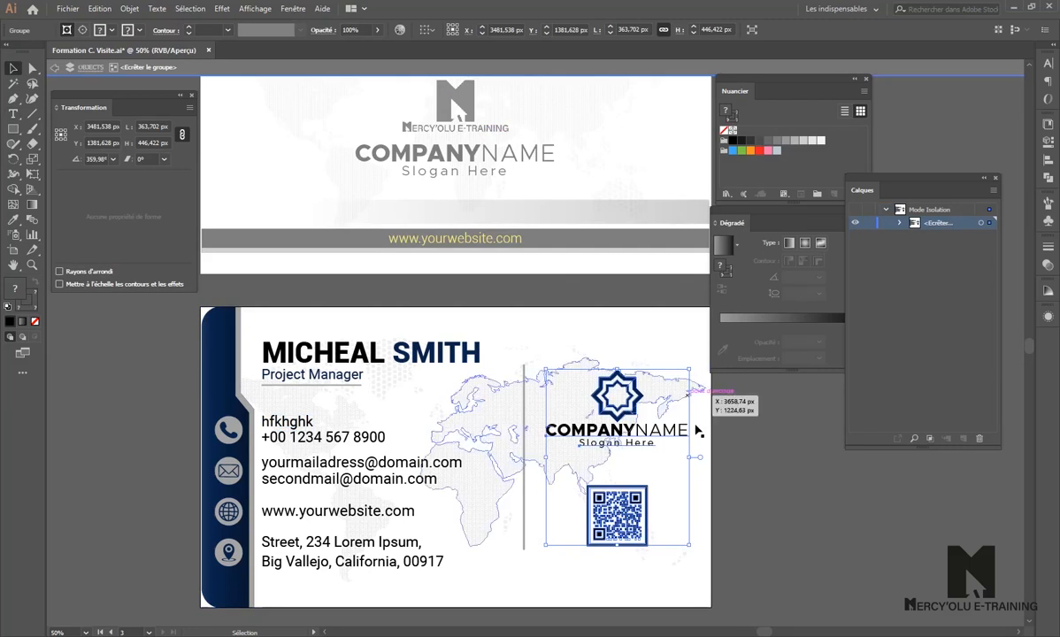
pyautogui.moveTo(634, 374)
pyautogui.mouseDown()
pyautogui.moveTo(602, 390)
pyautogui.moveTo(634, 374)
pyautogui.mouseUp()
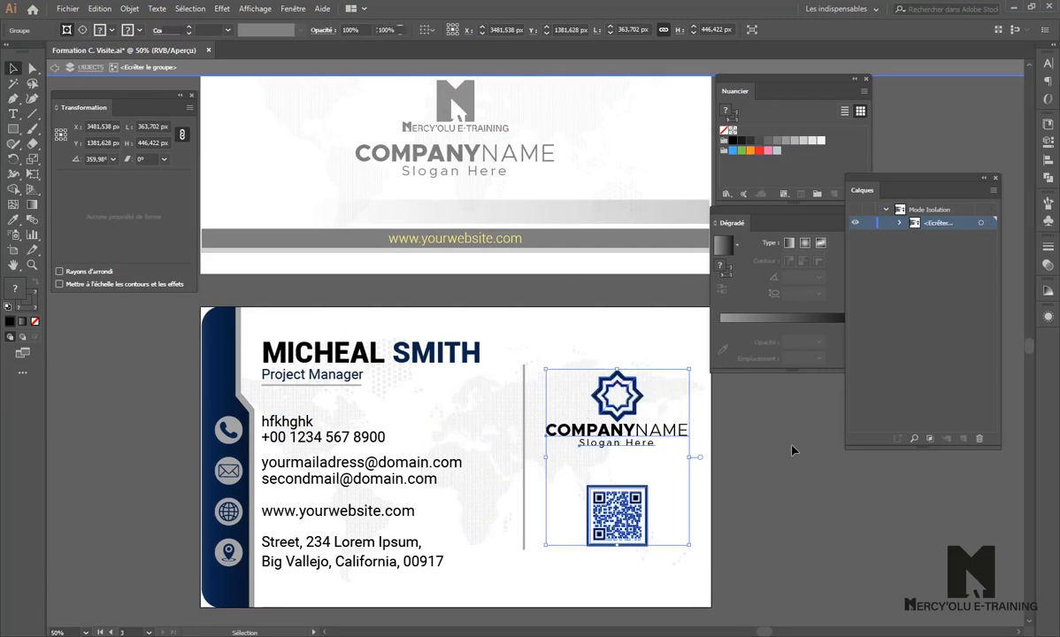
pyautogui.doubleClick(795, 447)
pyautogui.scroll(-3, 451, 390)
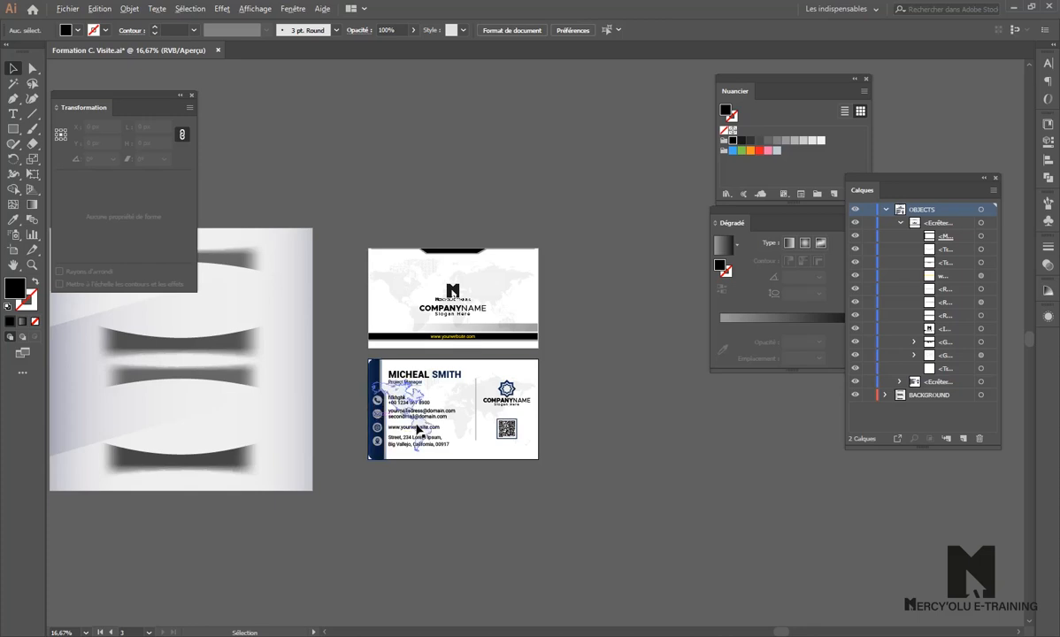
pyautogui.scroll(3, 414, 429)
pyautogui.scroll(-3, 405, 436)
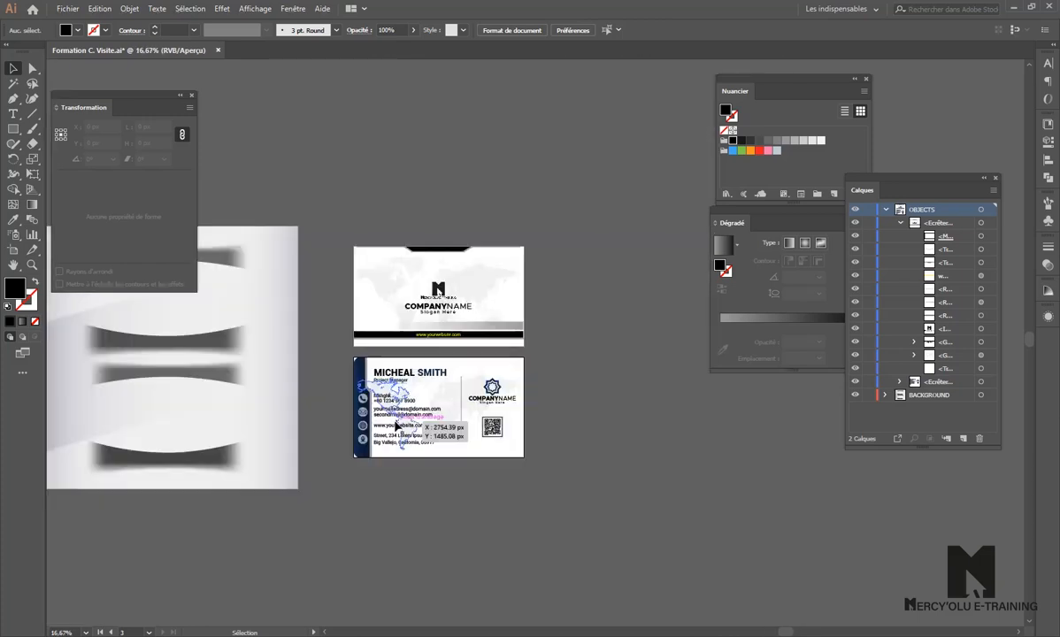